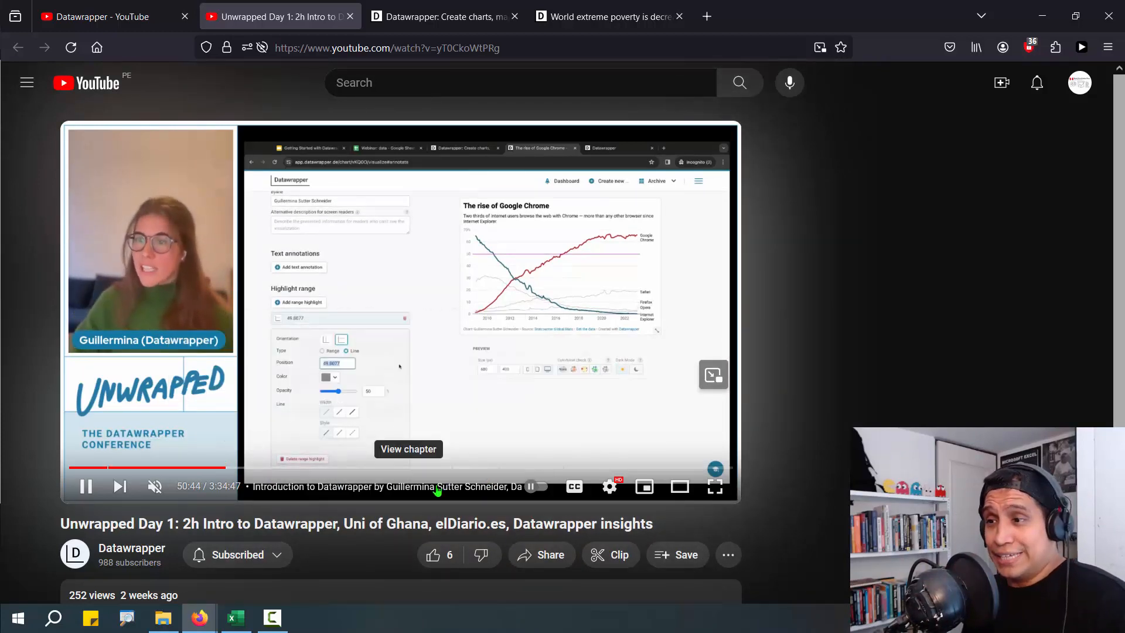
Step: Skim the Unwrapped Day 1 video and pause it at the line chart customization demonstration
click(572, 460)
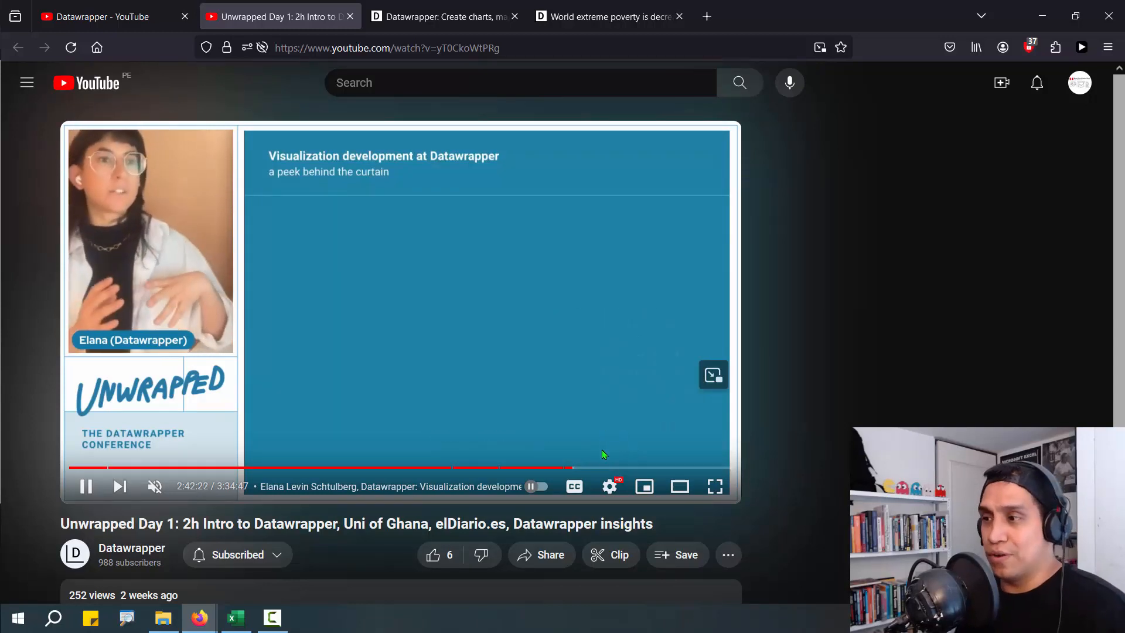
click(207, 467)
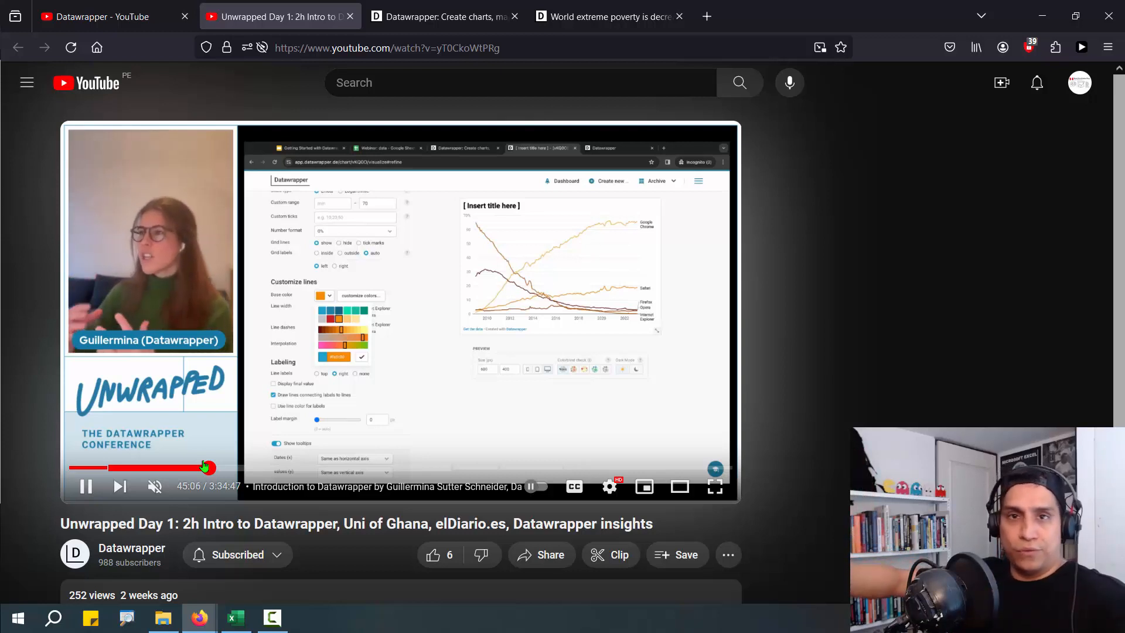
click(279, 326)
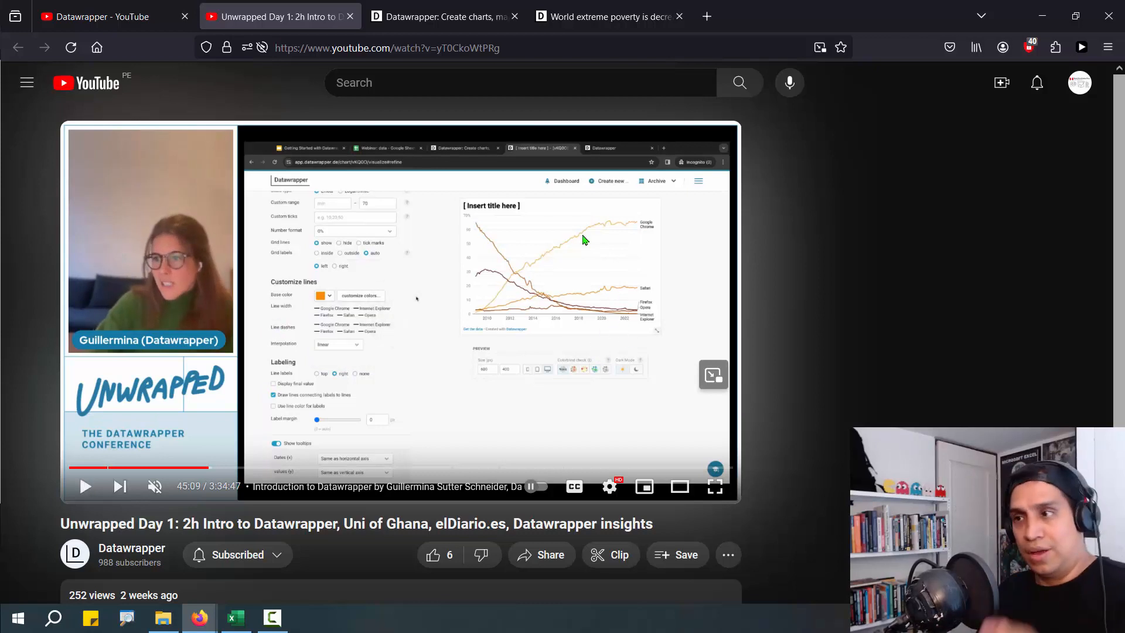
Step: Switch to the dw_001 workbook in Excel and copy the whole Region, Year and Share table from the tabular sheet
click(236, 617)
scroll(157, 245, up, 2)
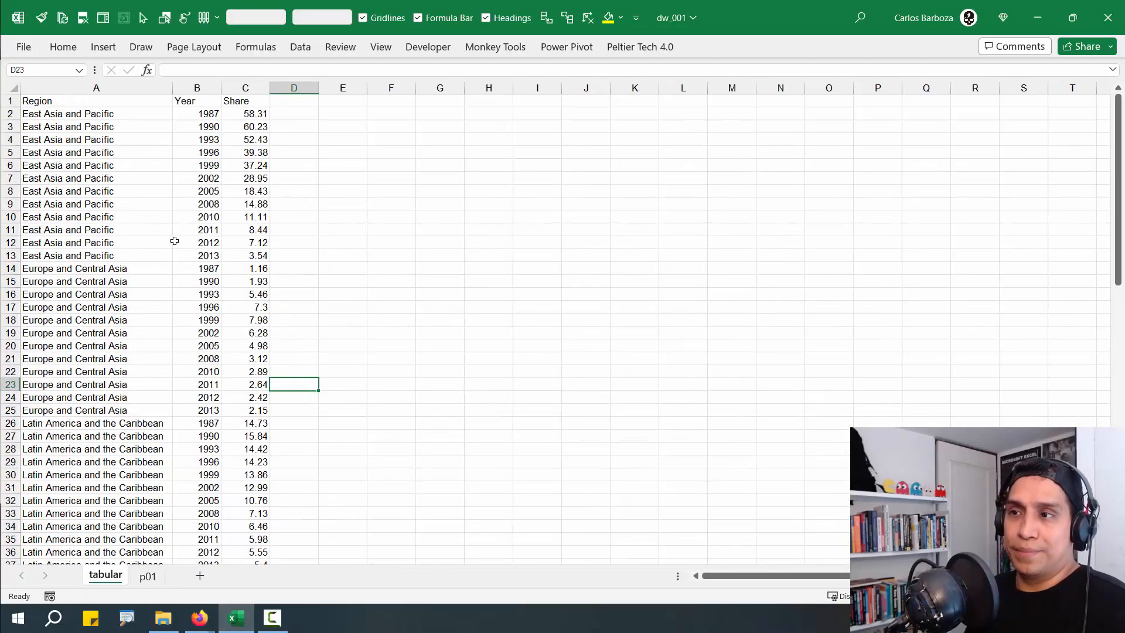
drag(118, 105, 117, 294)
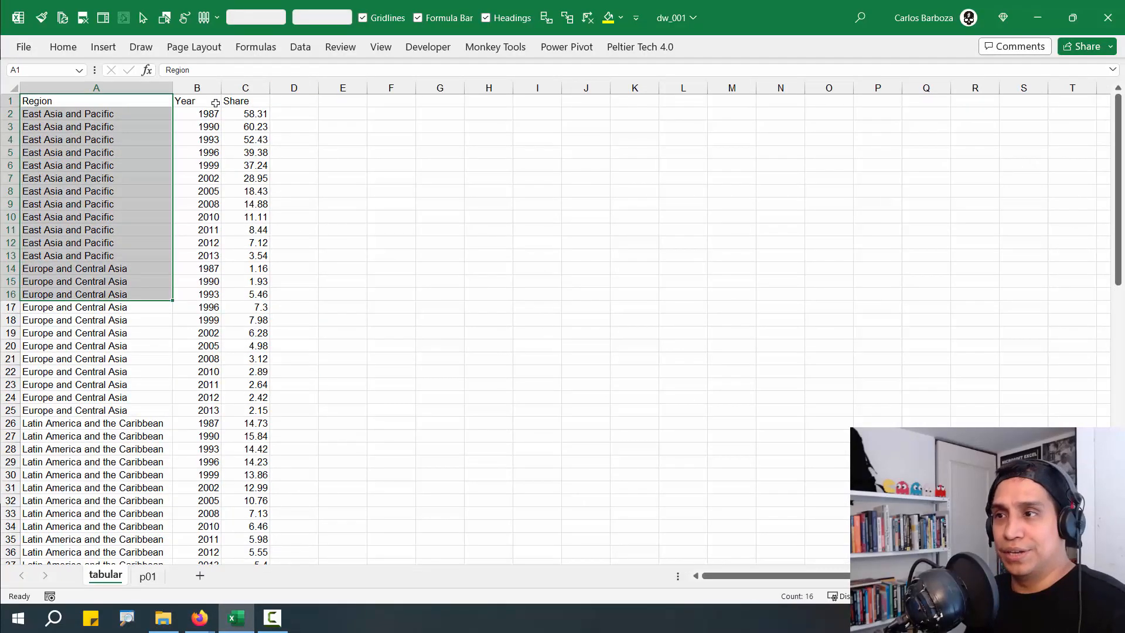
drag(215, 103, 208, 320)
click(93, 111)
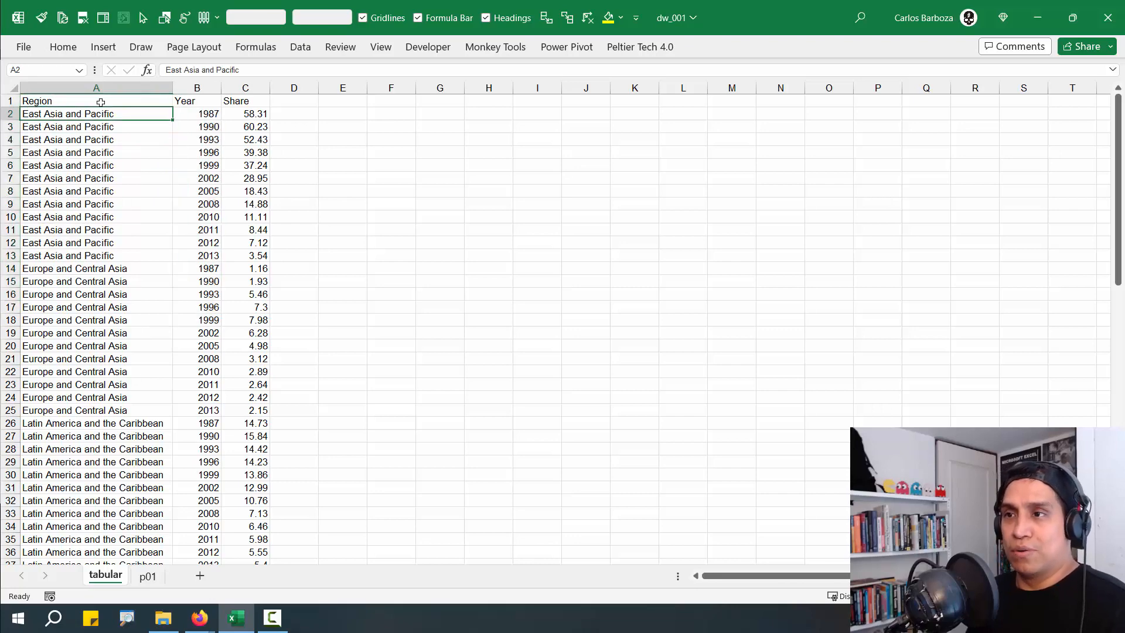
click(101, 103)
key(ctrl+shift+Right)
key(ctrl+shift+Down)
key(ctrl+c)
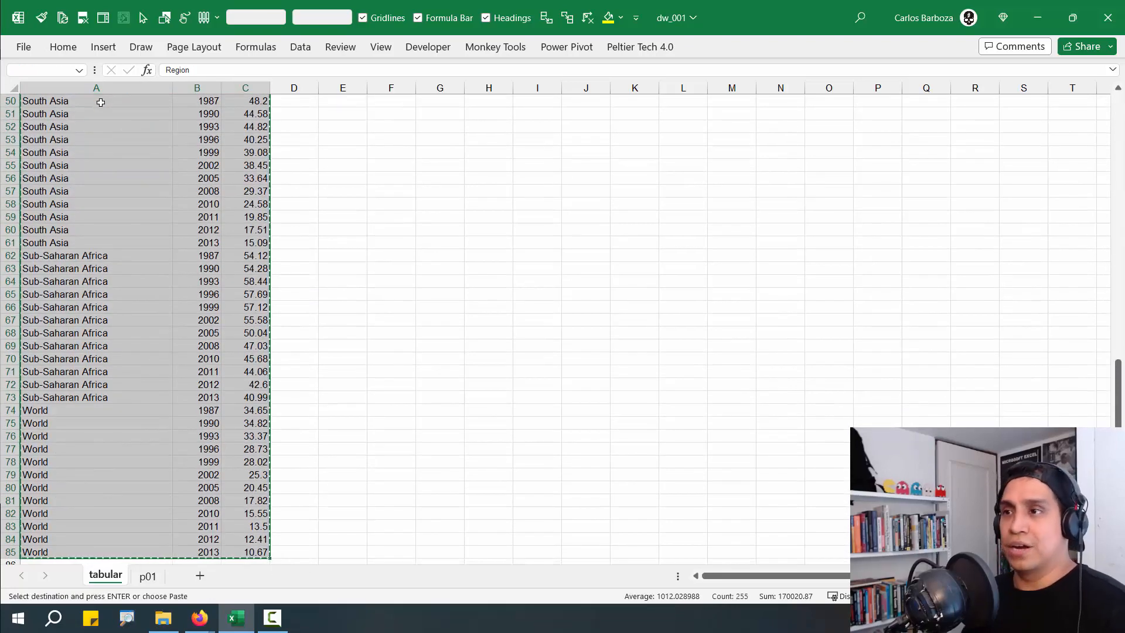
Step: Switch to Datawrapper in the browser, create a new chart, and paste the copied table as its data without the trailing blank line
key(alt+Tab)
key(ctrl+Tab)
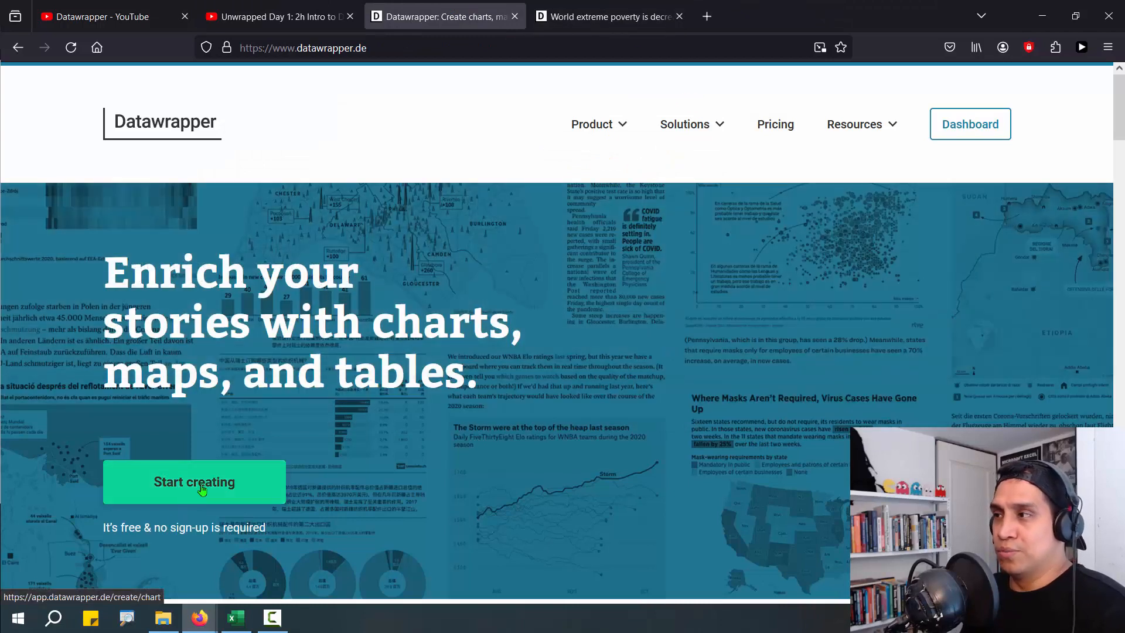
click(202, 490)
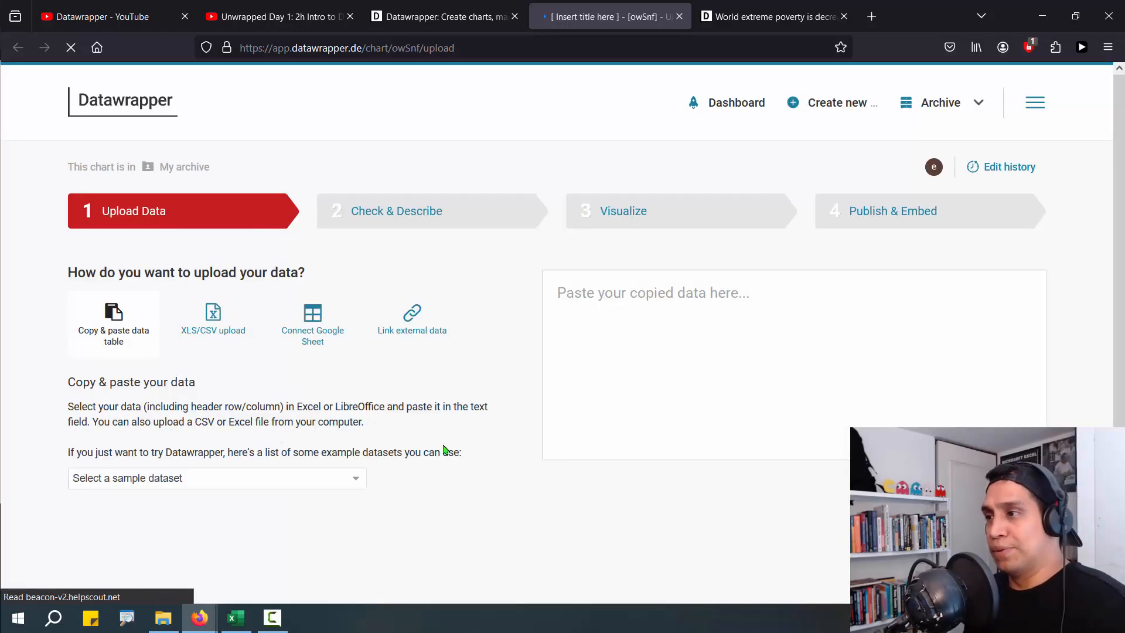
click(645, 304)
key(ctrl+v)
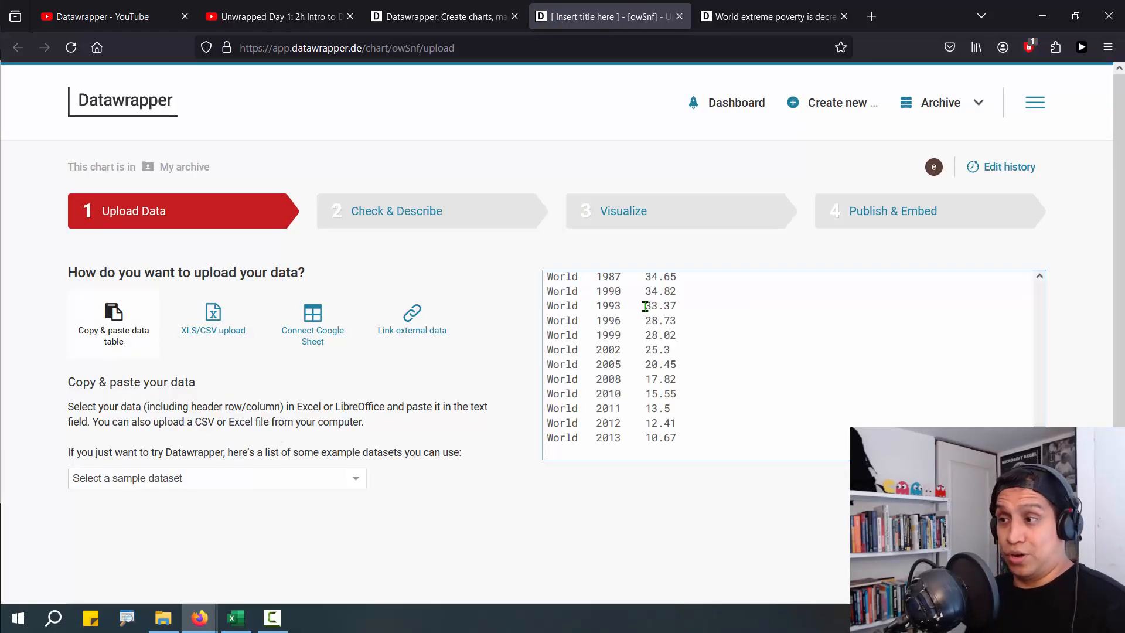
key(BackSpace)
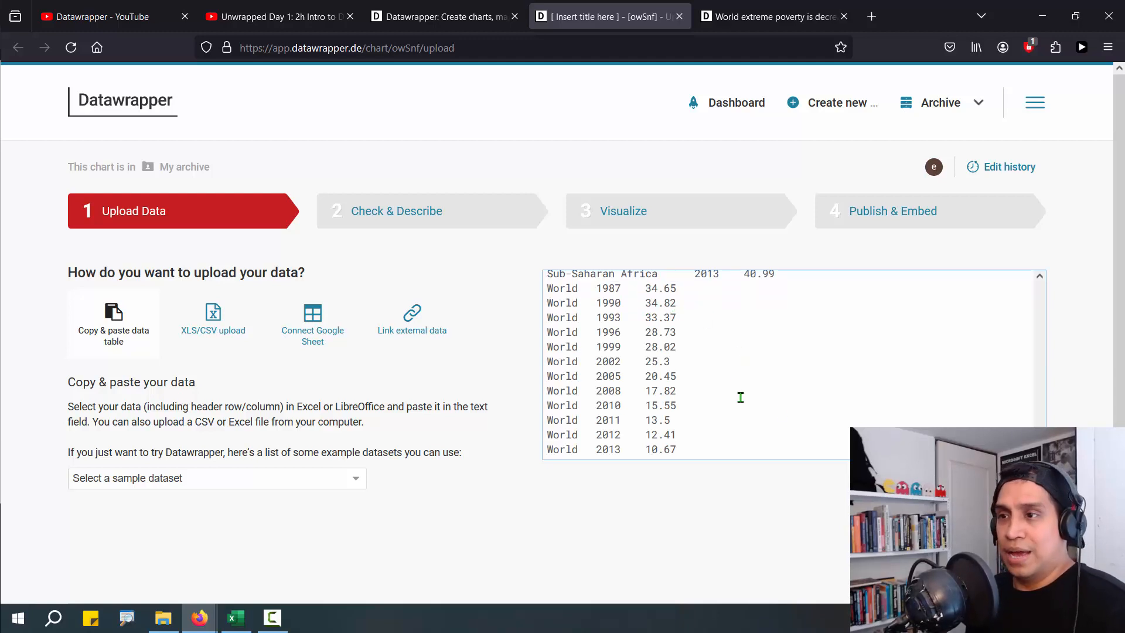
Step: Proceed to the data check, review the Region, Year and Share columns, and continue to the Visualize stage
click(1009, 483)
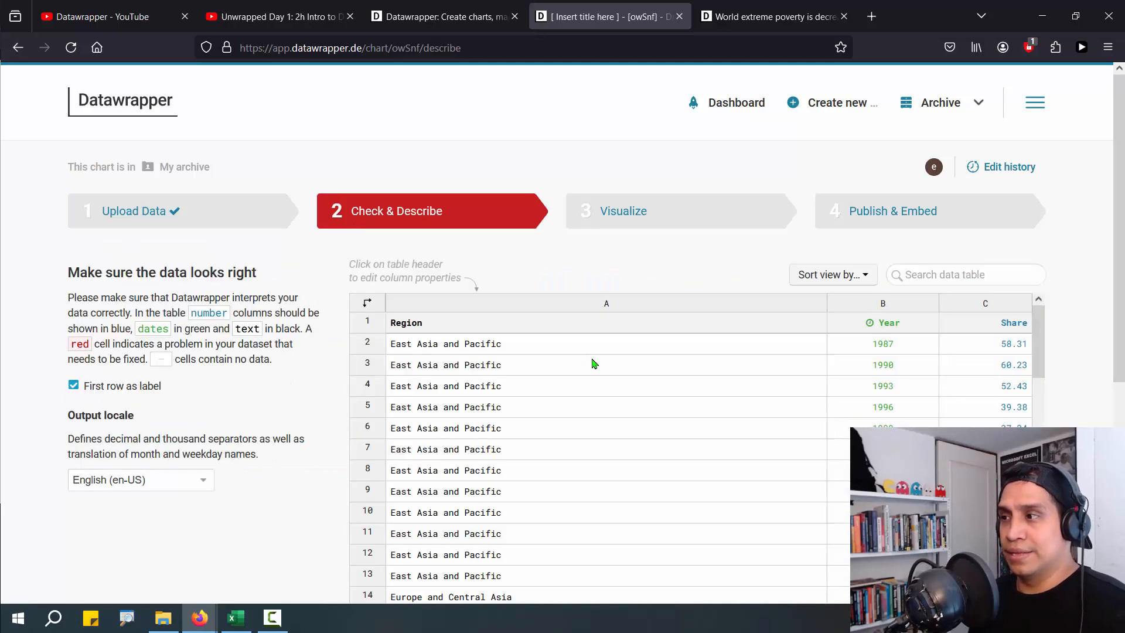
scroll(856, 354, down, 1)
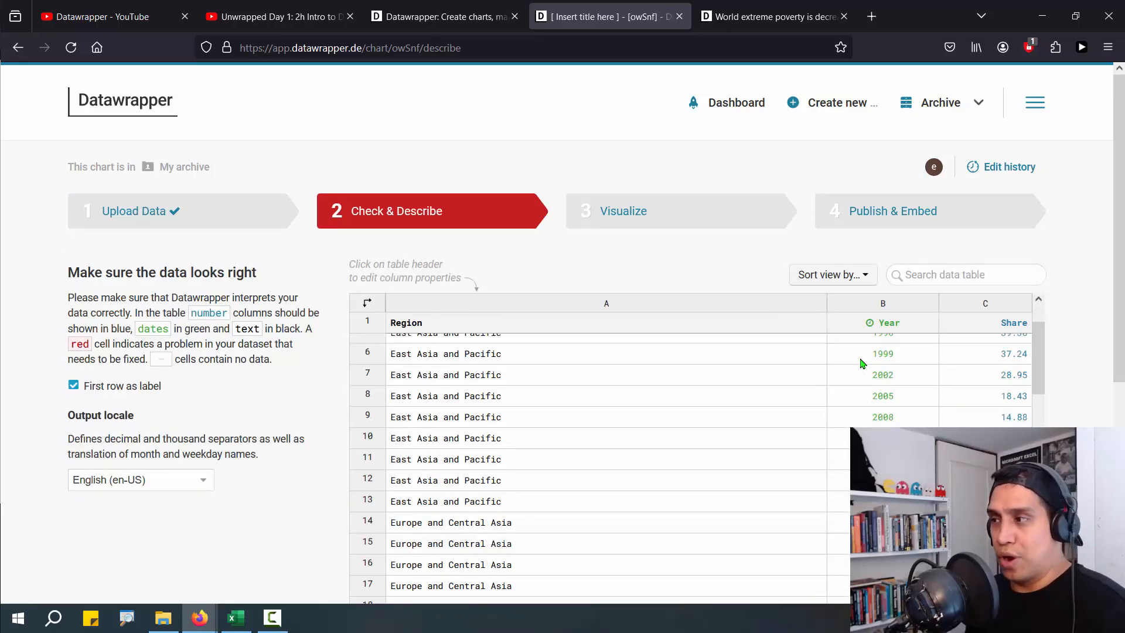
scroll(854, 351, up, 1)
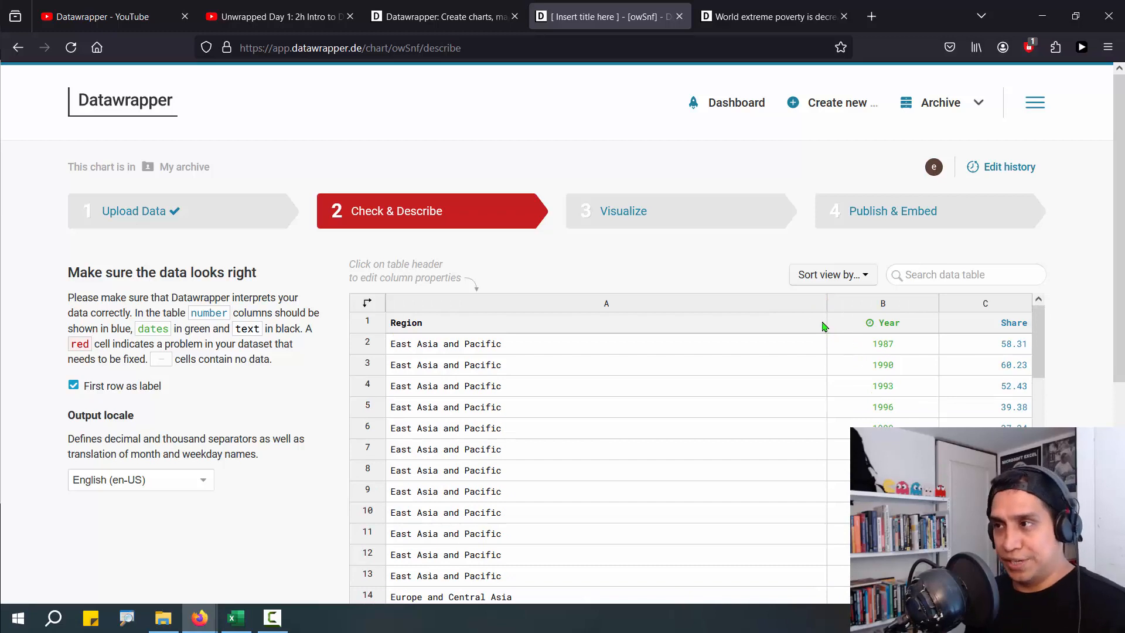
scroll(800, 352, down, 10)
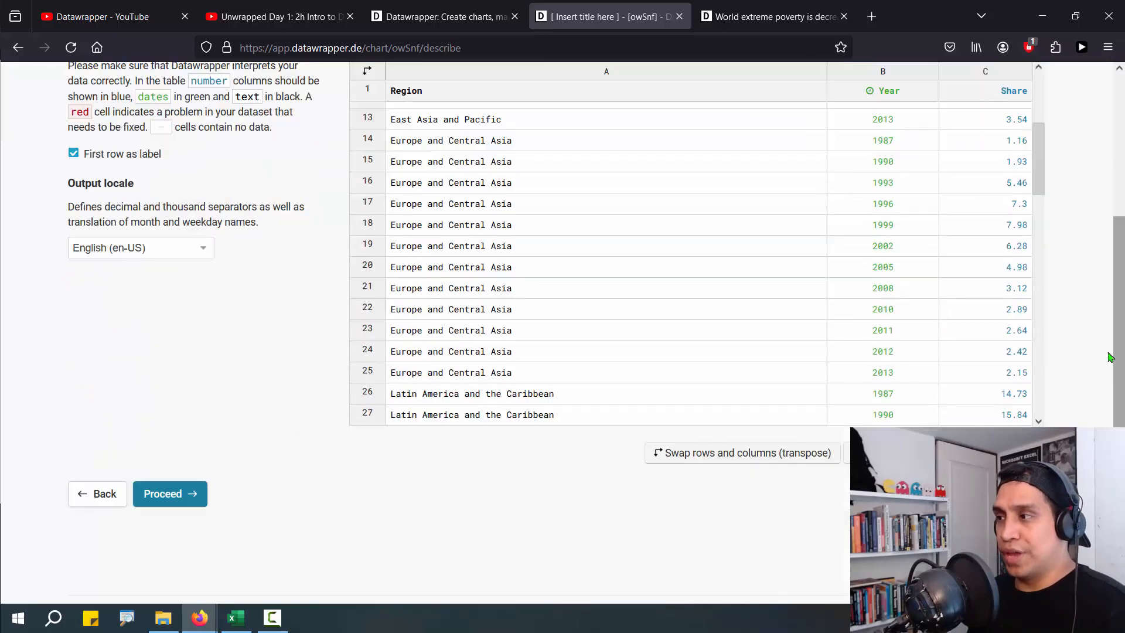
click(188, 380)
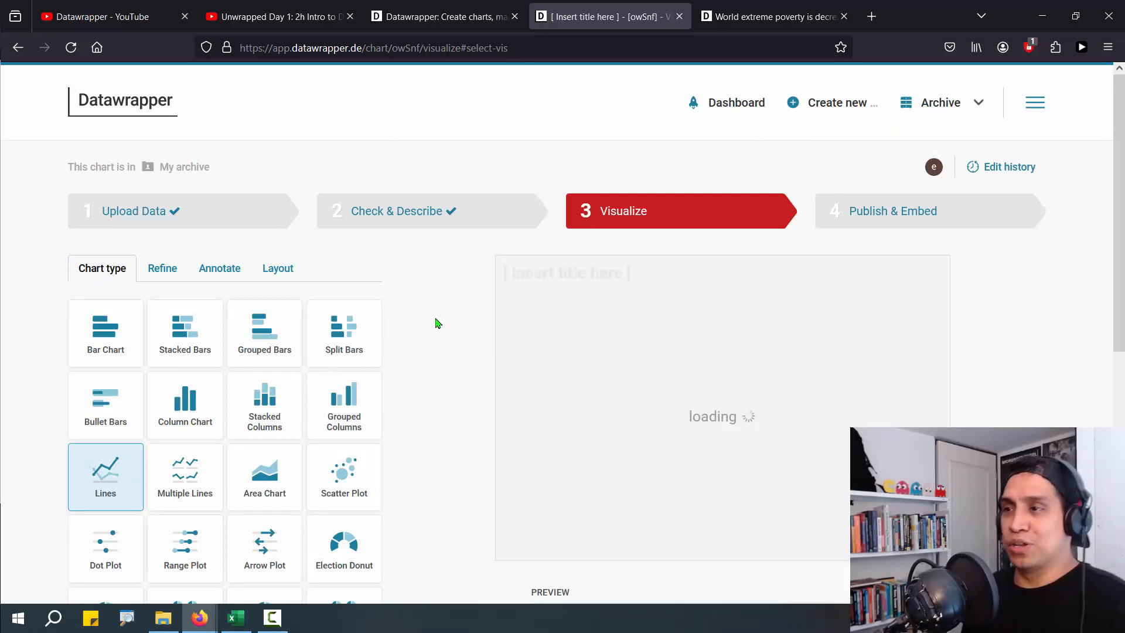
Step: Refine the line chart by setting its horizontal axis column to Year
scroll(440, 321, down, 2)
scroll(440, 321, down, 2)
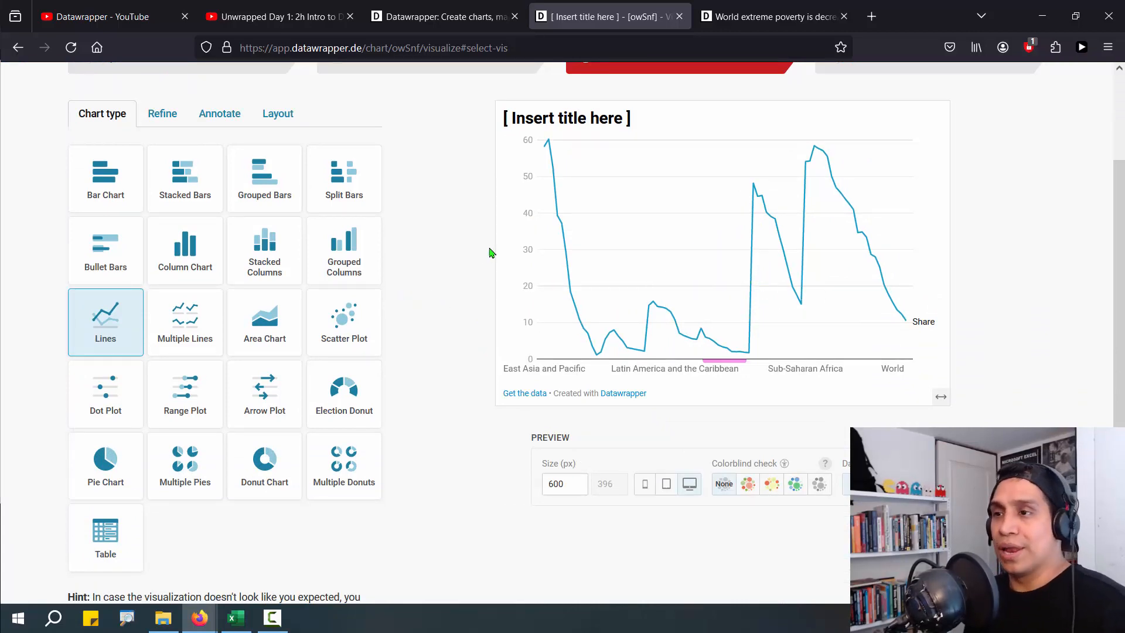
click(162, 116)
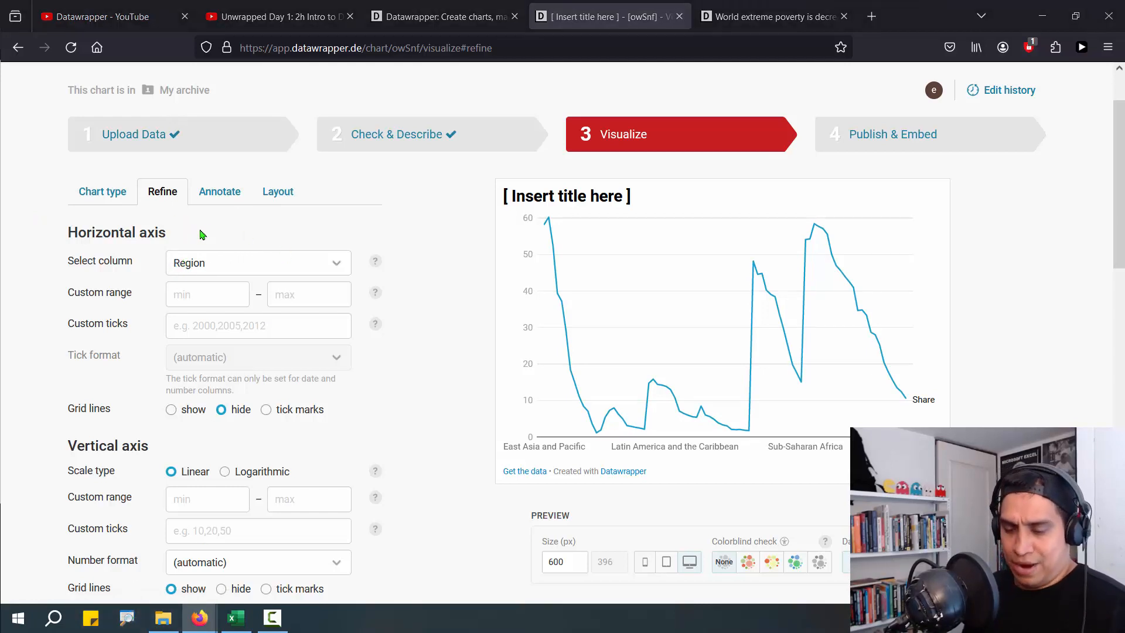
drag(161, 232, 240, 210)
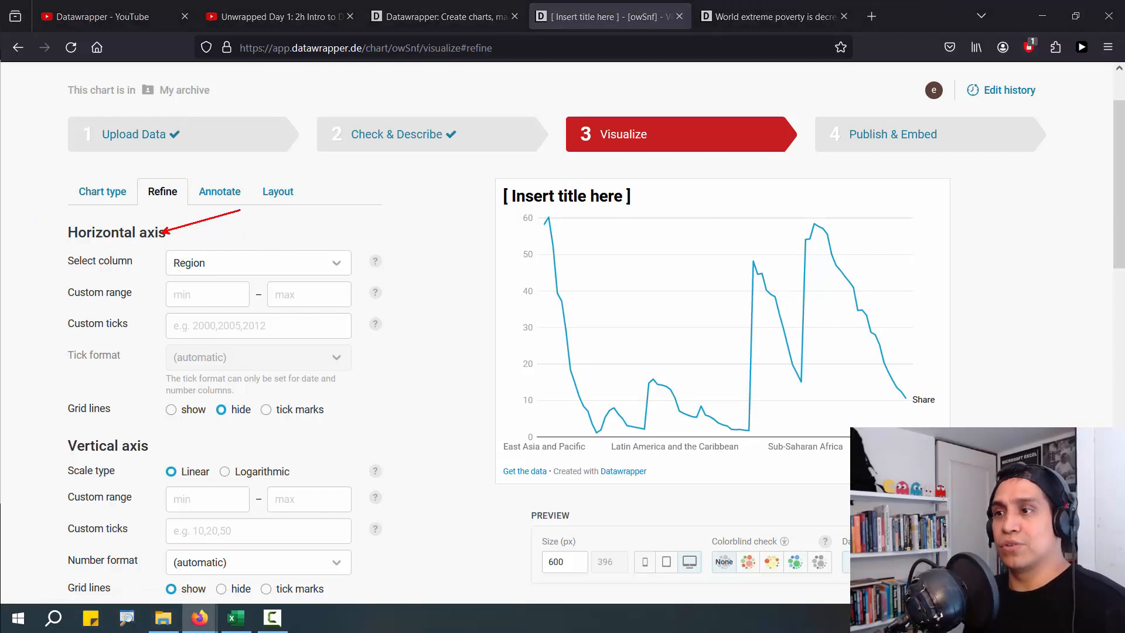
mouse_move(153, 245)
mouse_down()
mouse_move(352, 295)
mouse_move(375, 278)
mouse_up()
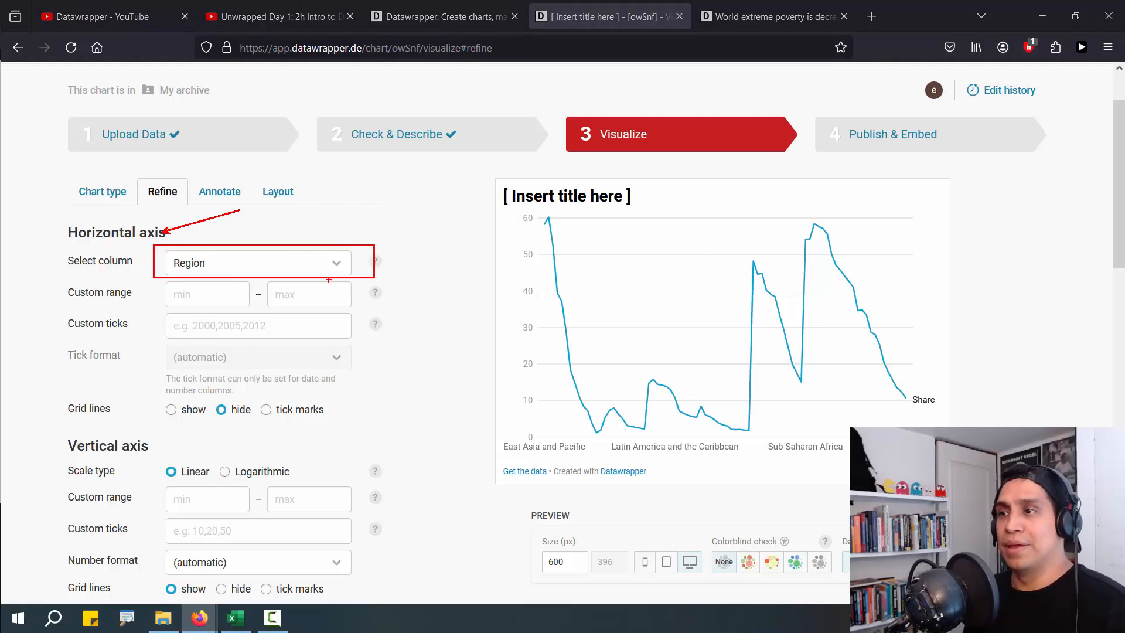
click(326, 263)
click(202, 307)
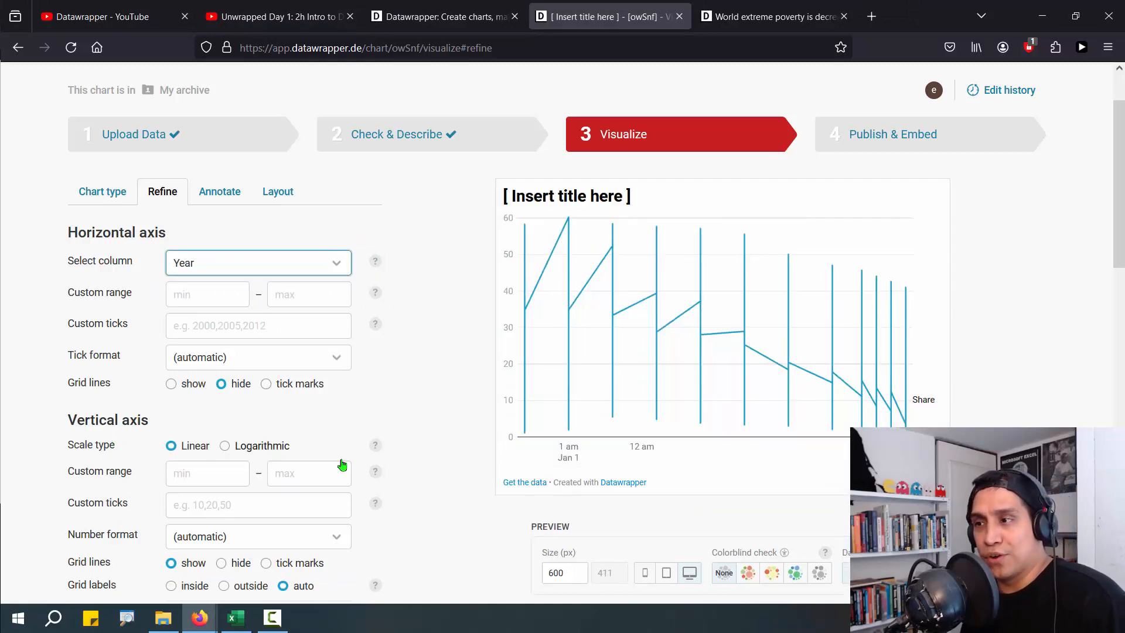
scroll(284, 462, down, 3)
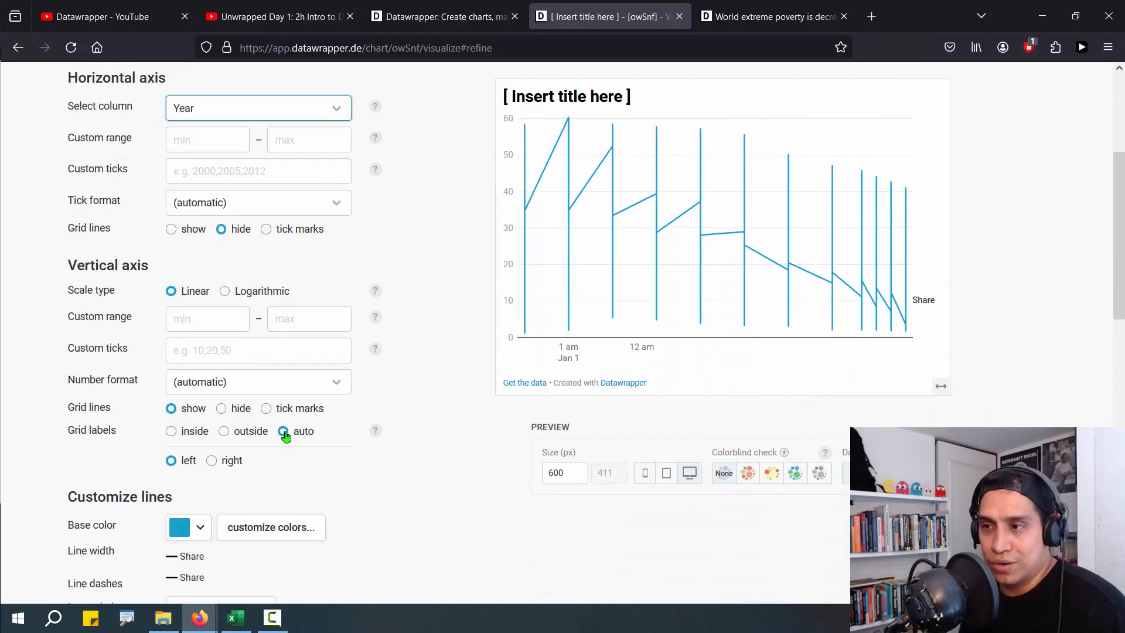
scroll(354, 402, up, 3)
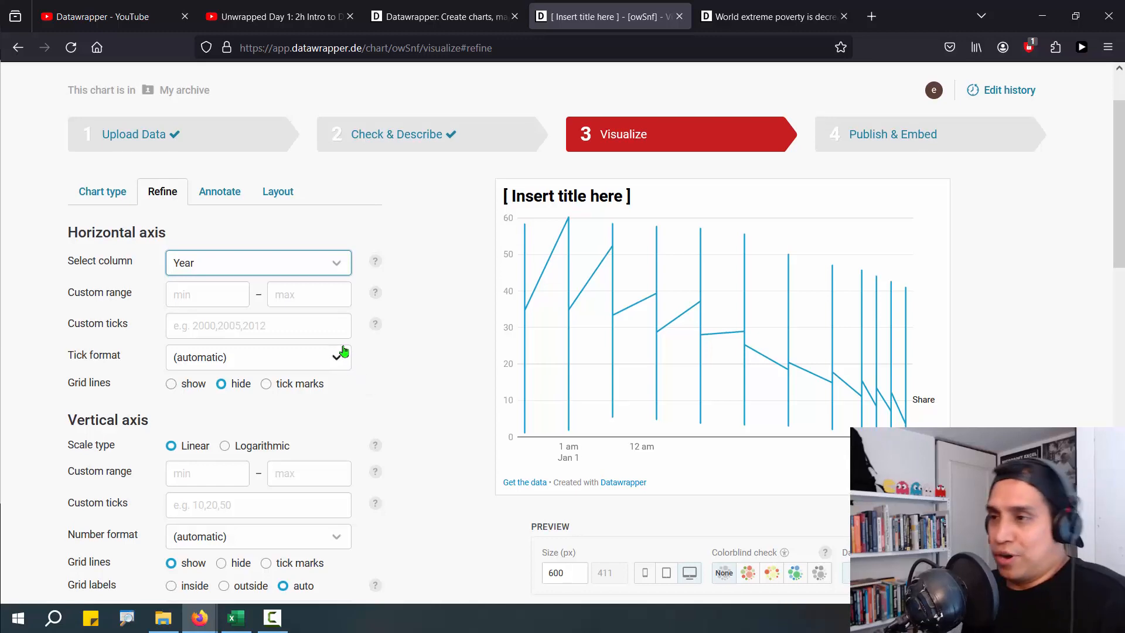
mouse_move(374, 293)
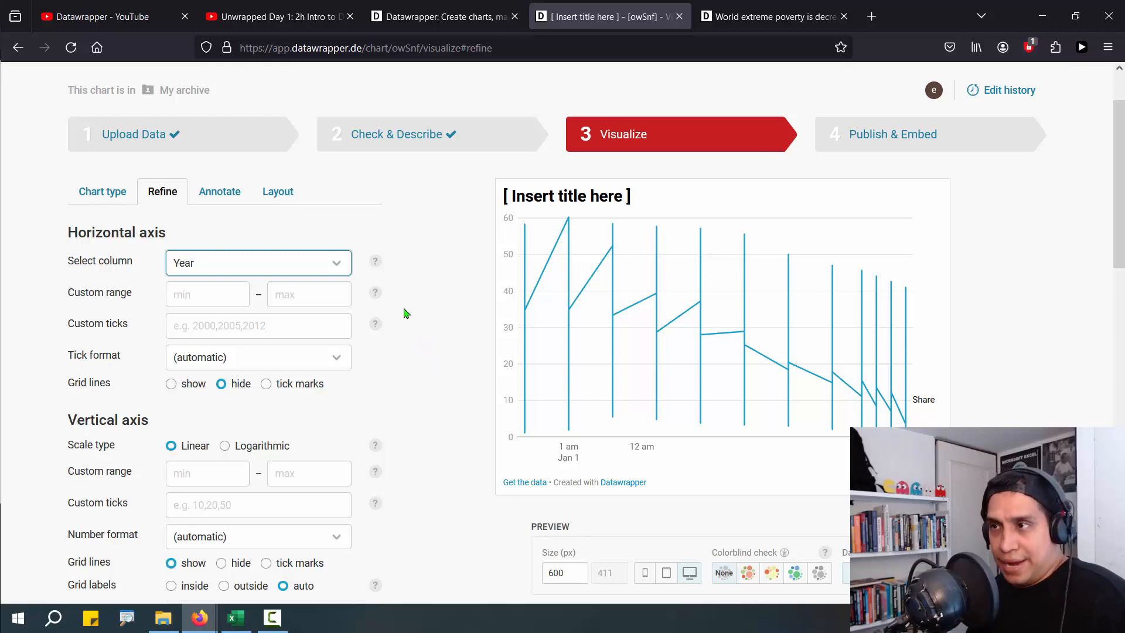
Step: Consult the paused reference video, then switch to Excel and copy the pivot table range B4:I16 on the p01 sheet
click(281, 16)
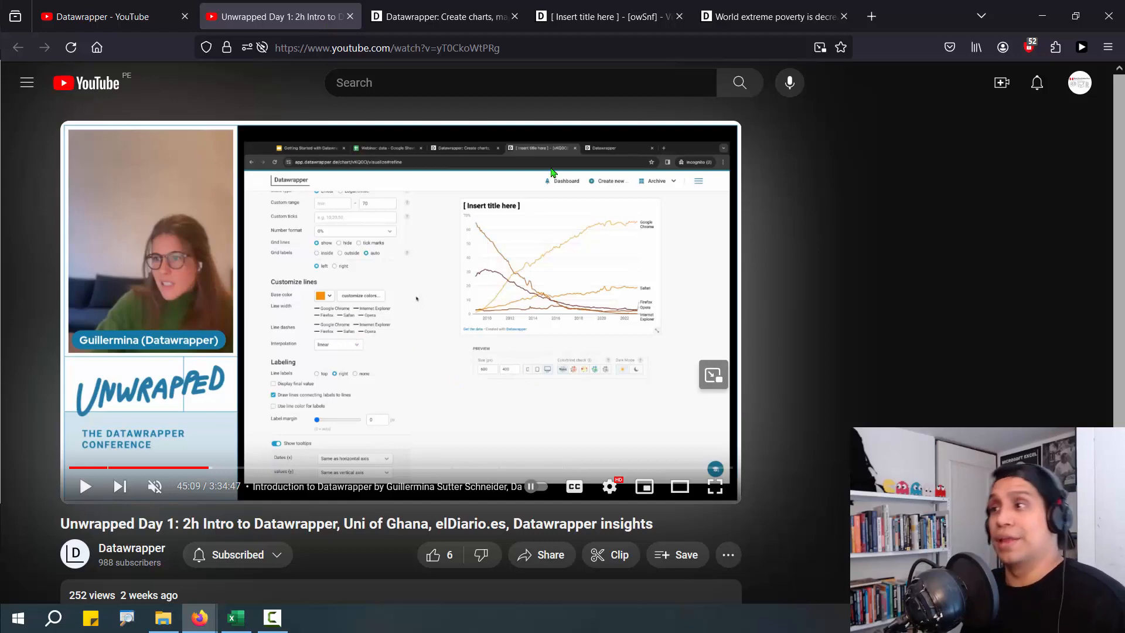
key(alt+Tab)
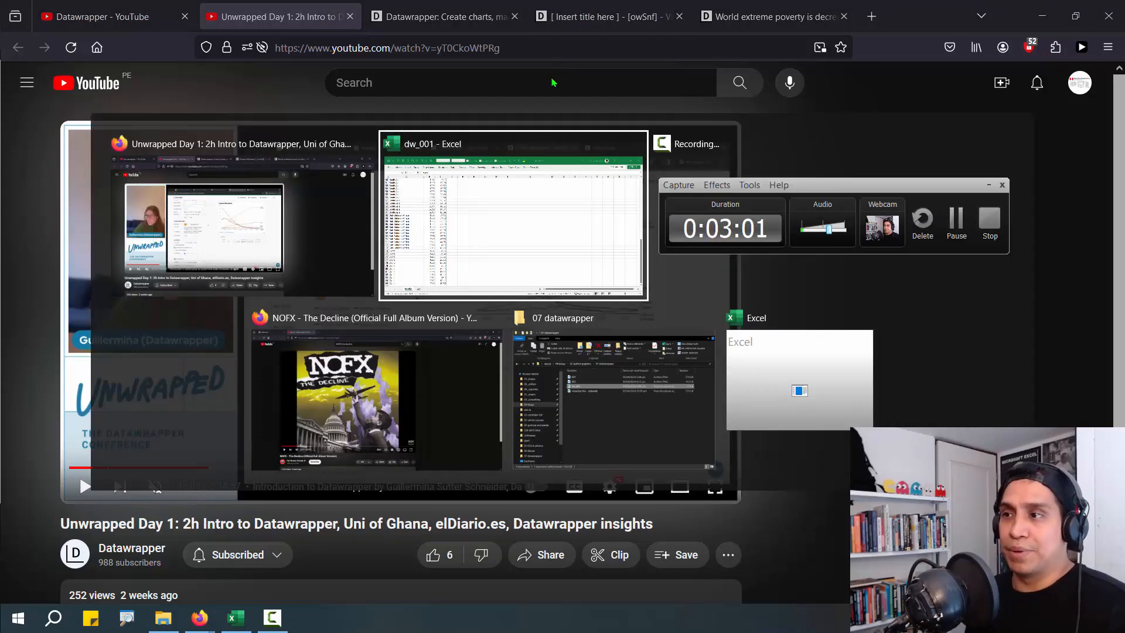
click(150, 577)
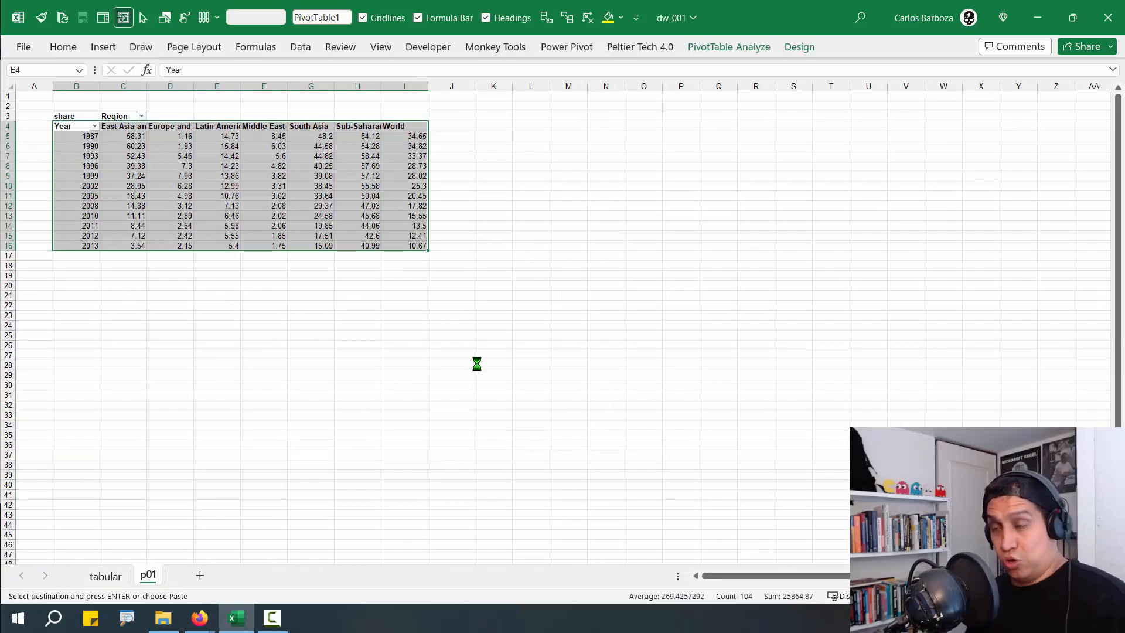
Step: Return to the Datawrapper chart's Upload Data stage and replace all its data with the copied pivot table
key(alt+Tab)
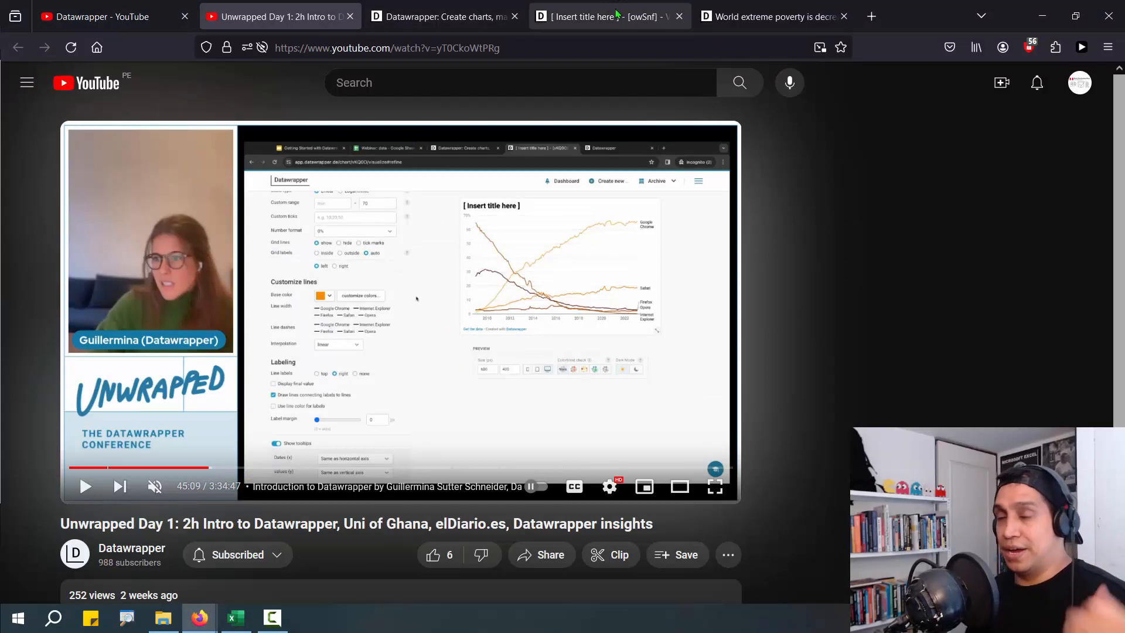
click(566, 13)
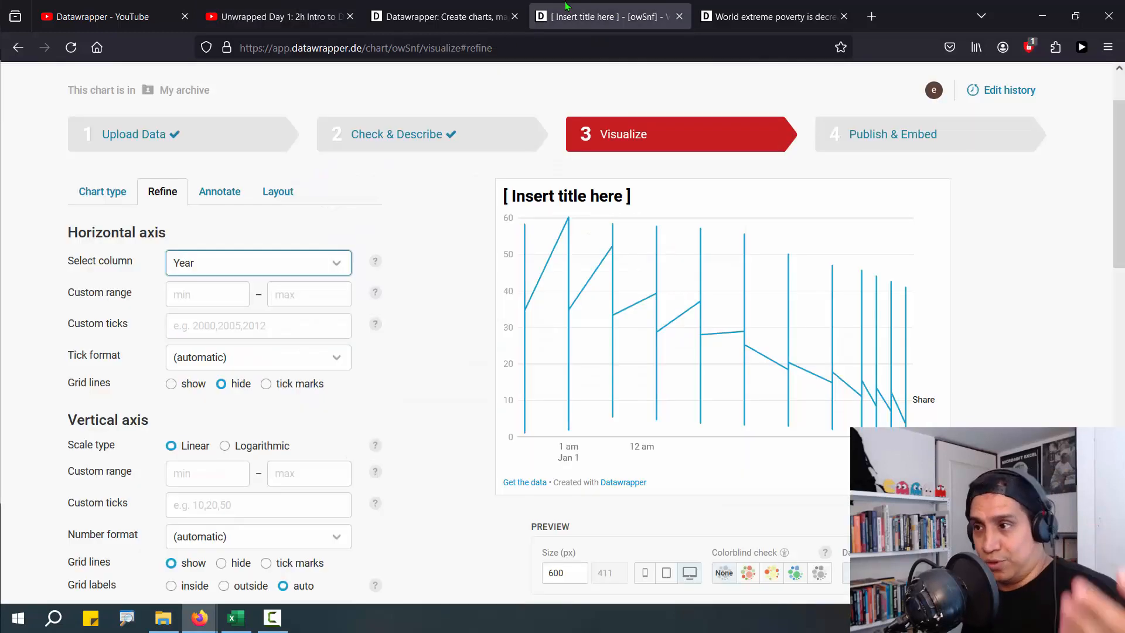
click(243, 134)
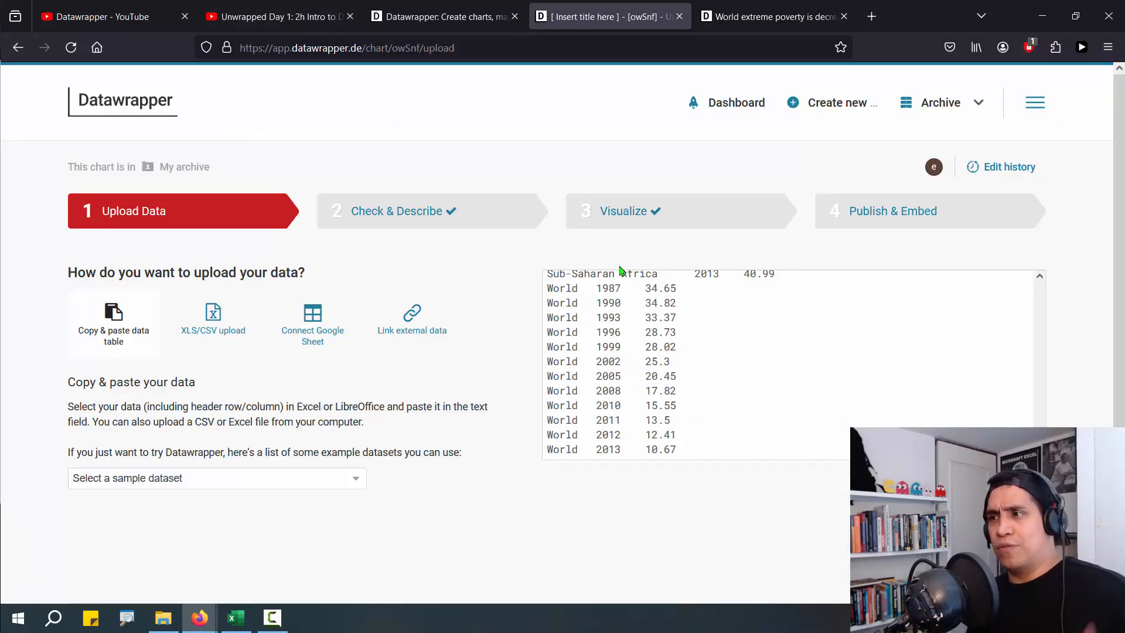
click(618, 272)
key(ctrl+a)
key(BackSpace)
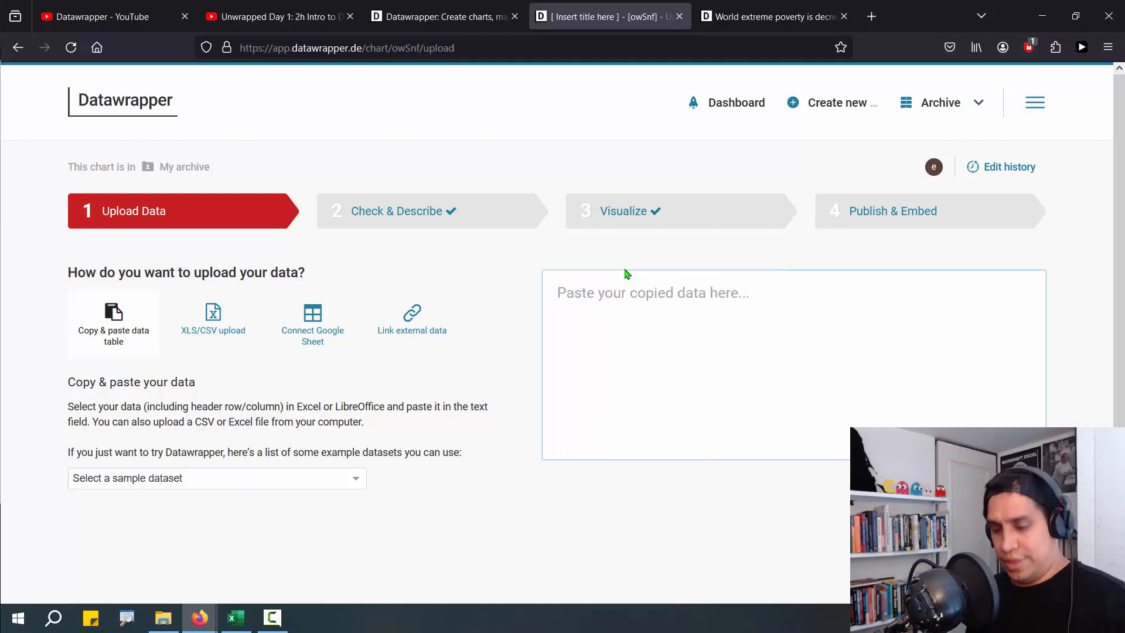
key(ctrl+v)
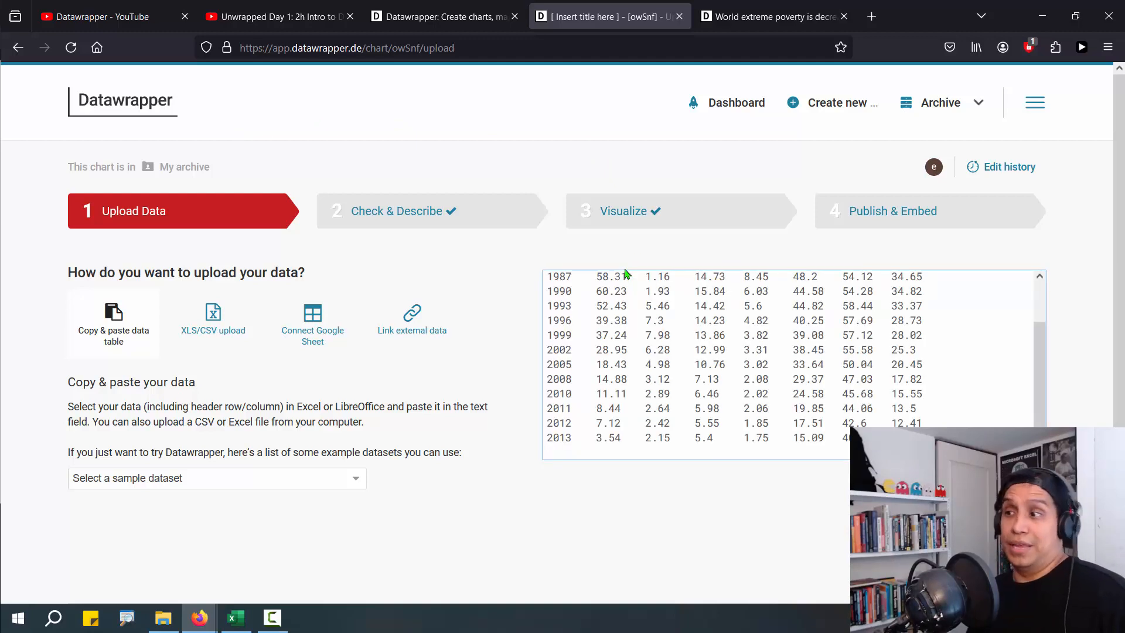
scroll(626, 273, up, 1)
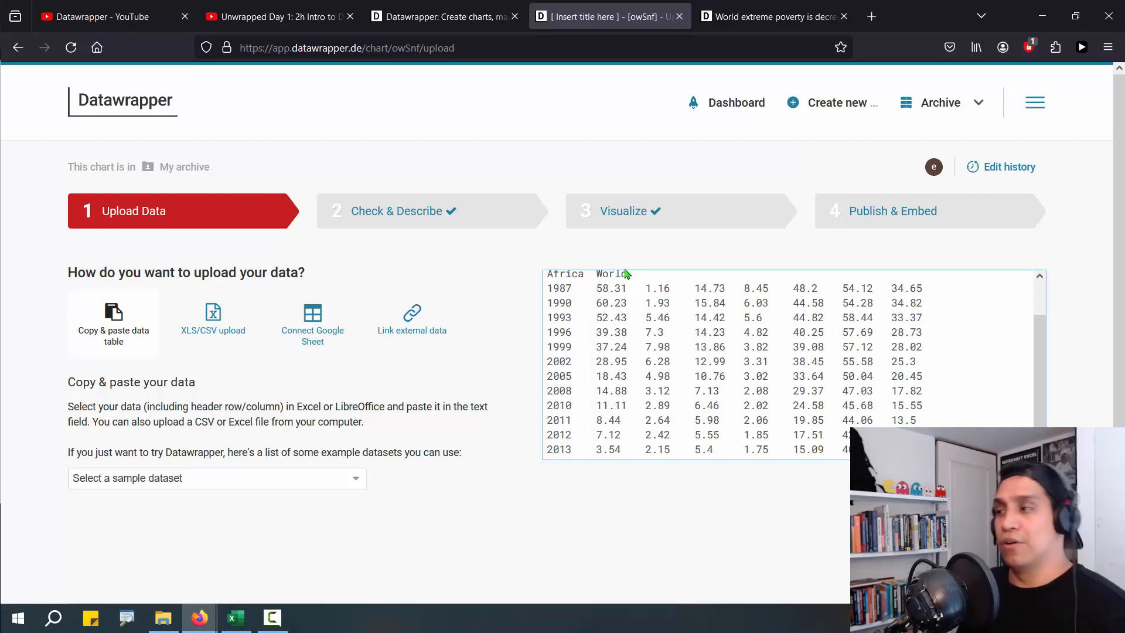
Step: Proceed through the data check of the pasted table to the Visualize stage and review the column choices for the horizontal axis
click(1013, 483)
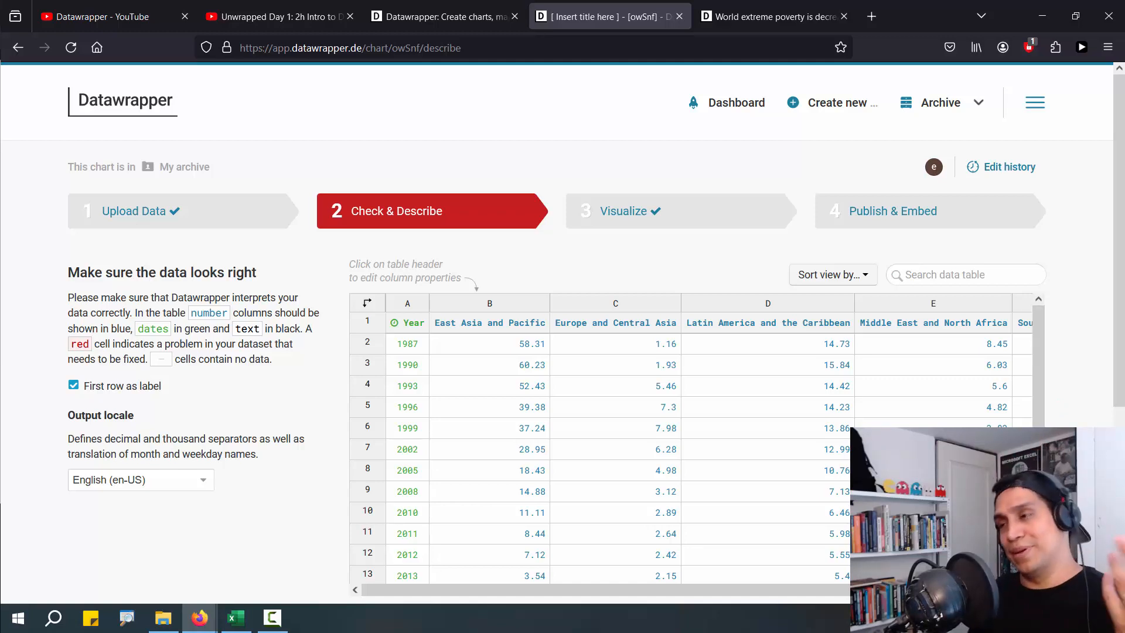
scroll(727, 477, down, 4)
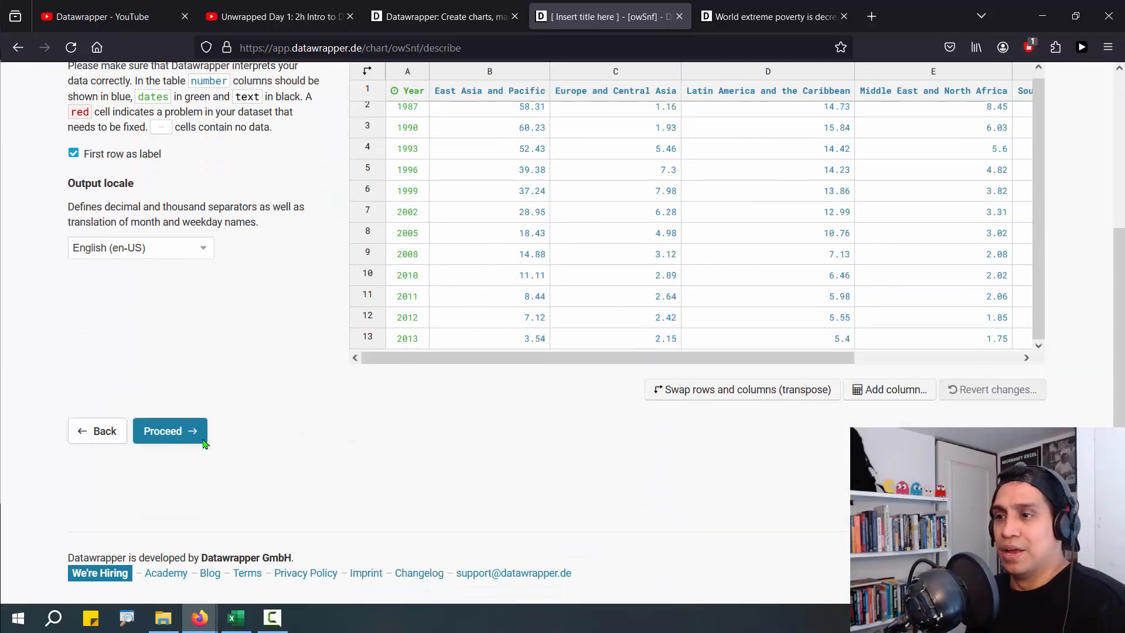
click(204, 440)
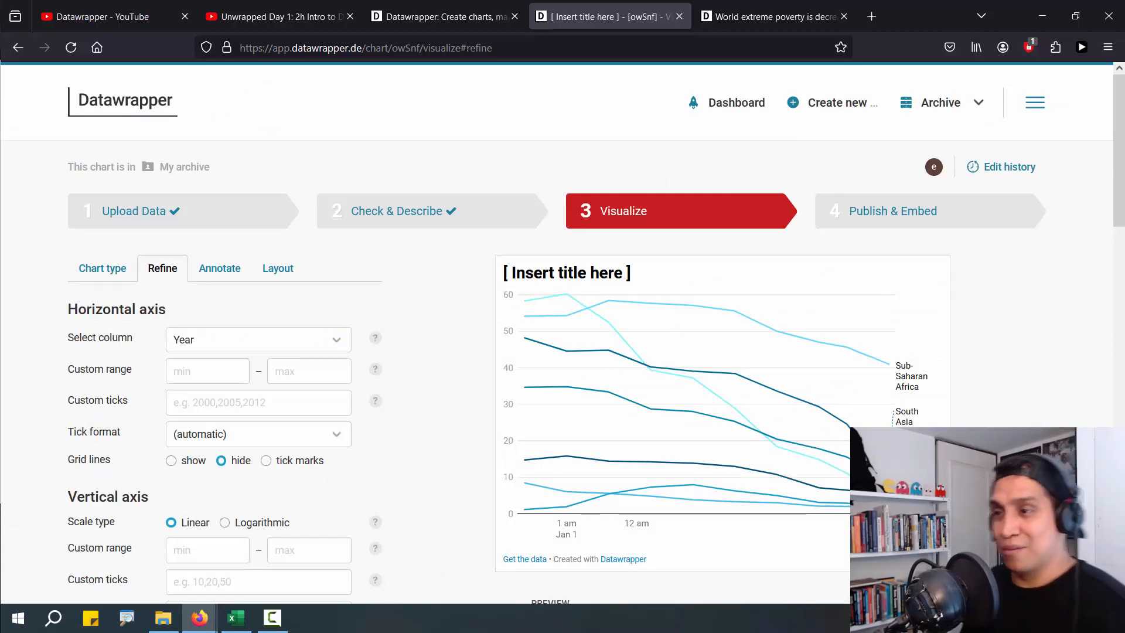
click(218, 343)
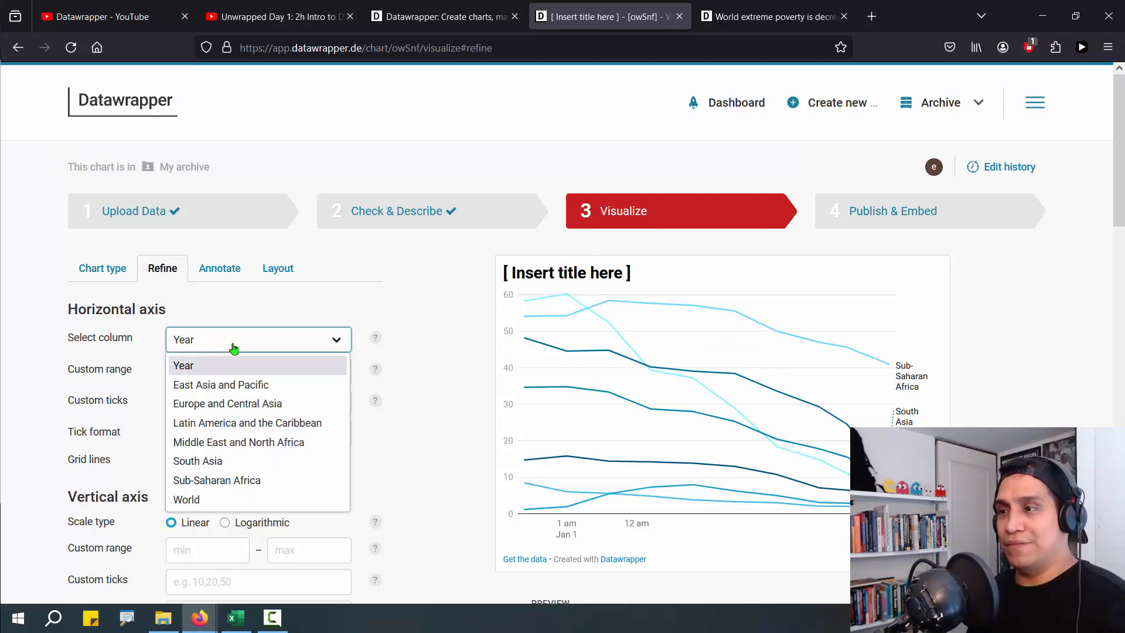
click(328, 311)
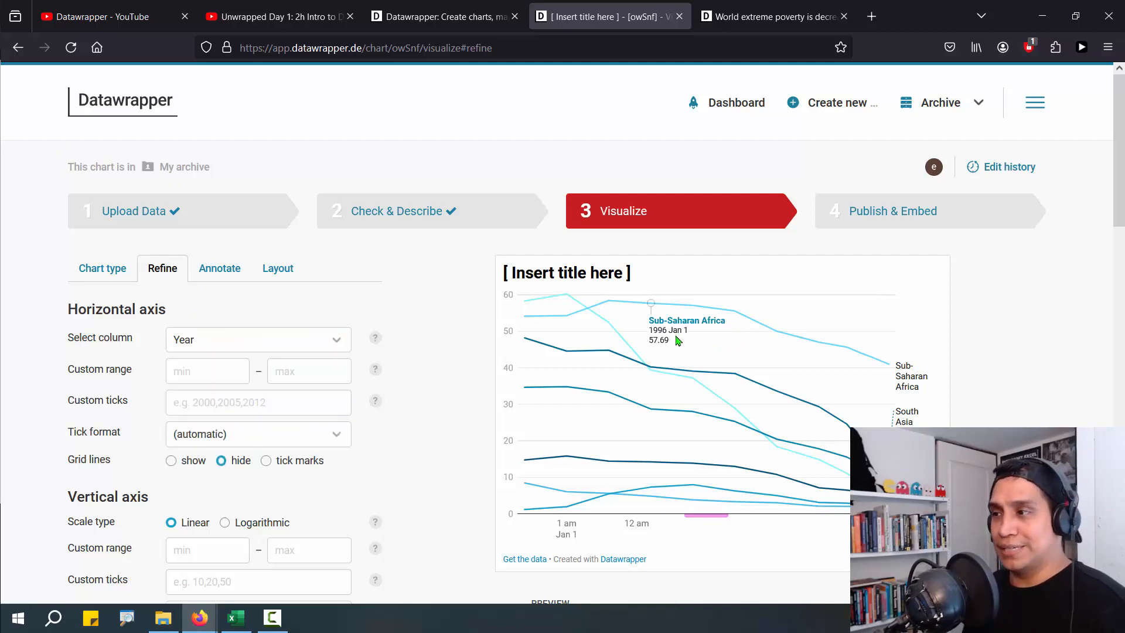
Step: Consult the axis and line labels of the line chart in the paused reference video, and return to the untitled chart
scroll(468, 360, down, 2)
click(280, 17)
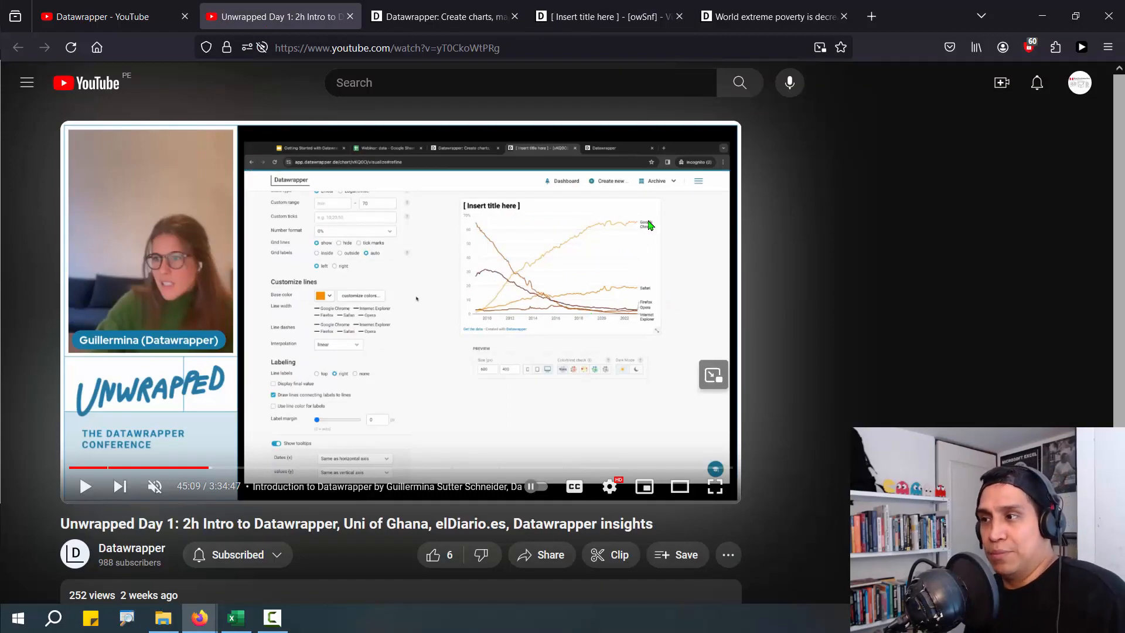
click(417, 299)
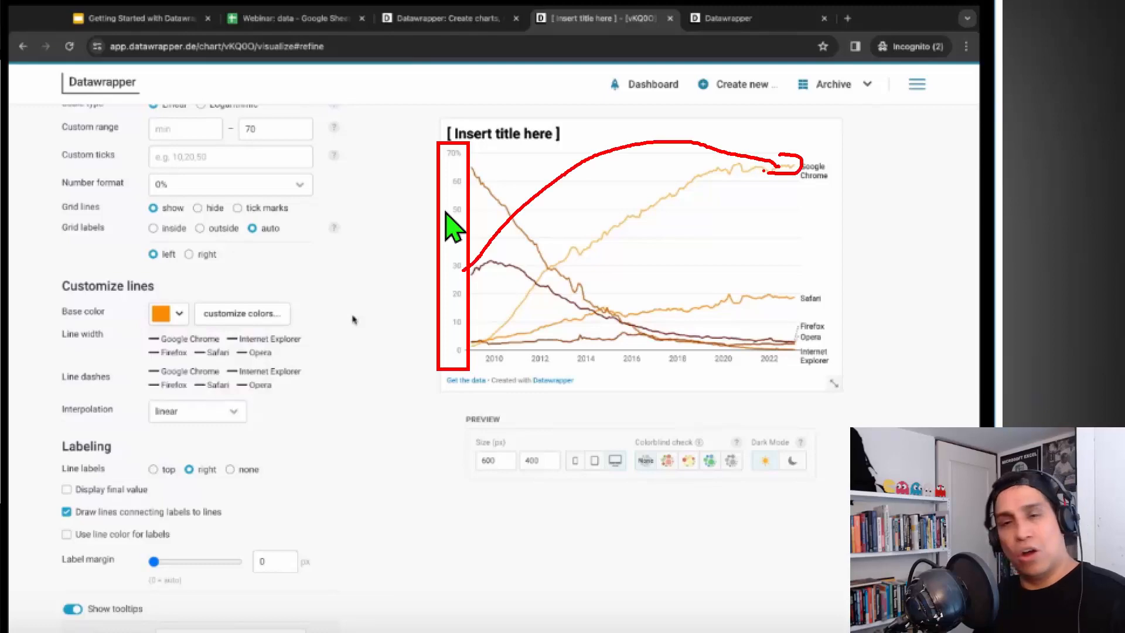
key(Escape)
key(ctrl+4)
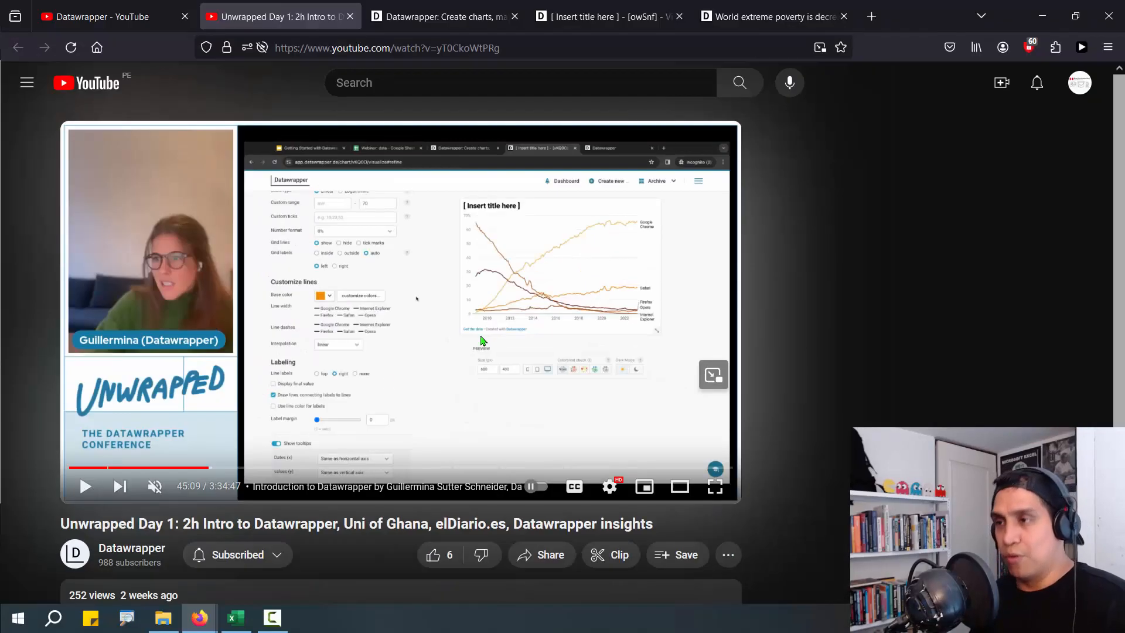
click(447, 6)
click(554, 6)
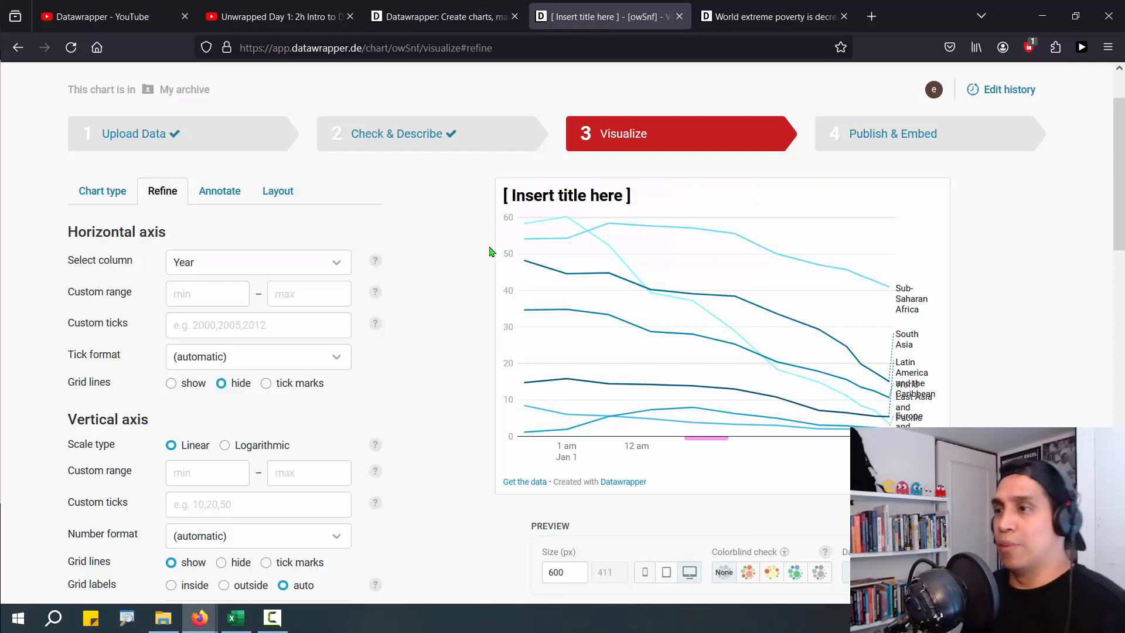
Step: Set the vertical axis grid labels to the right side of the chart
scroll(227, 368, down, 3)
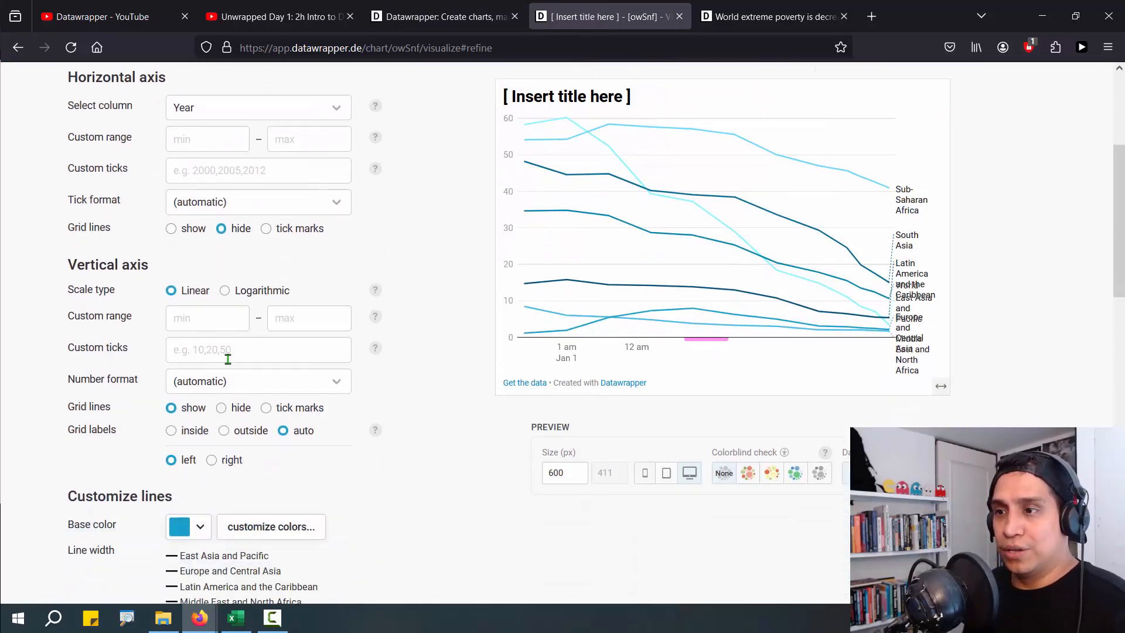
scroll(202, 370, up, 2)
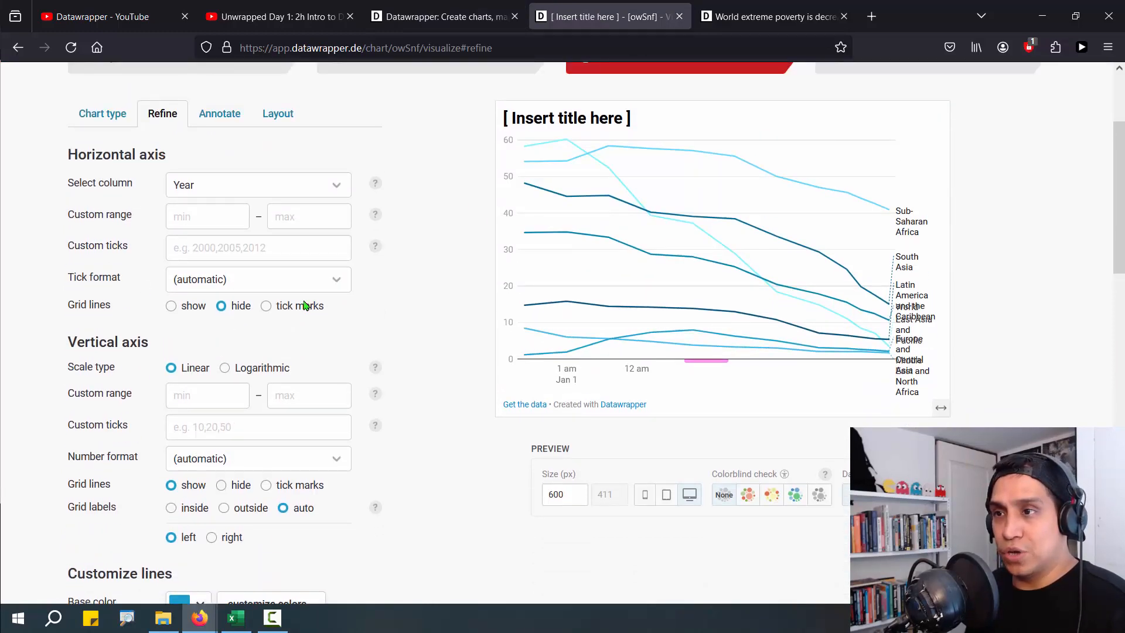
scroll(240, 340, down, 3)
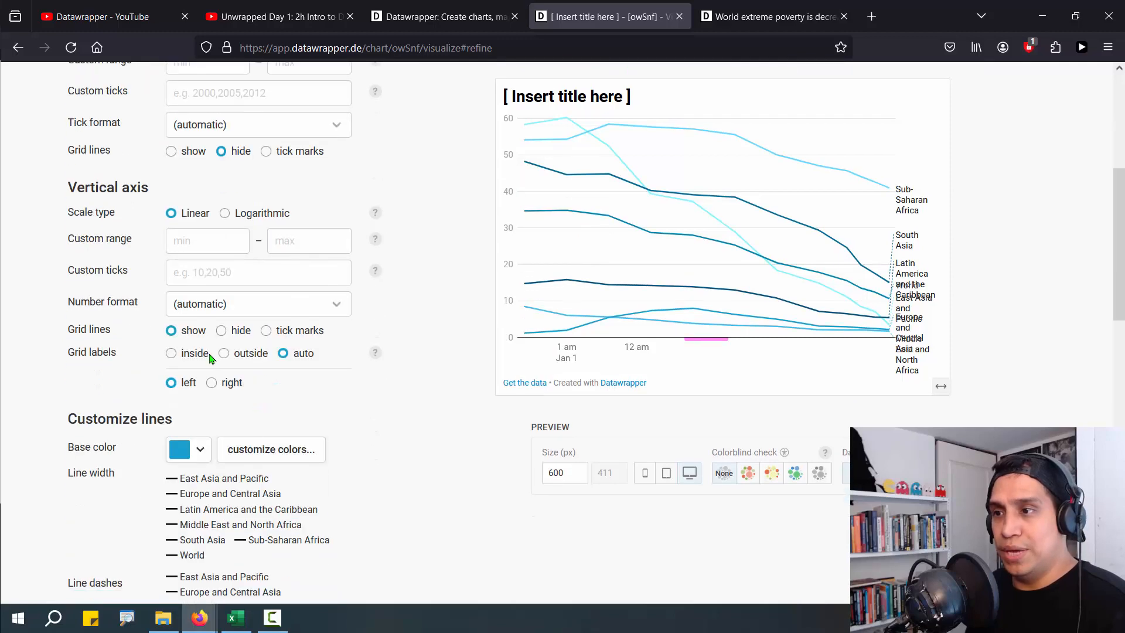
click(211, 383)
scroll(688, 374, up, 2)
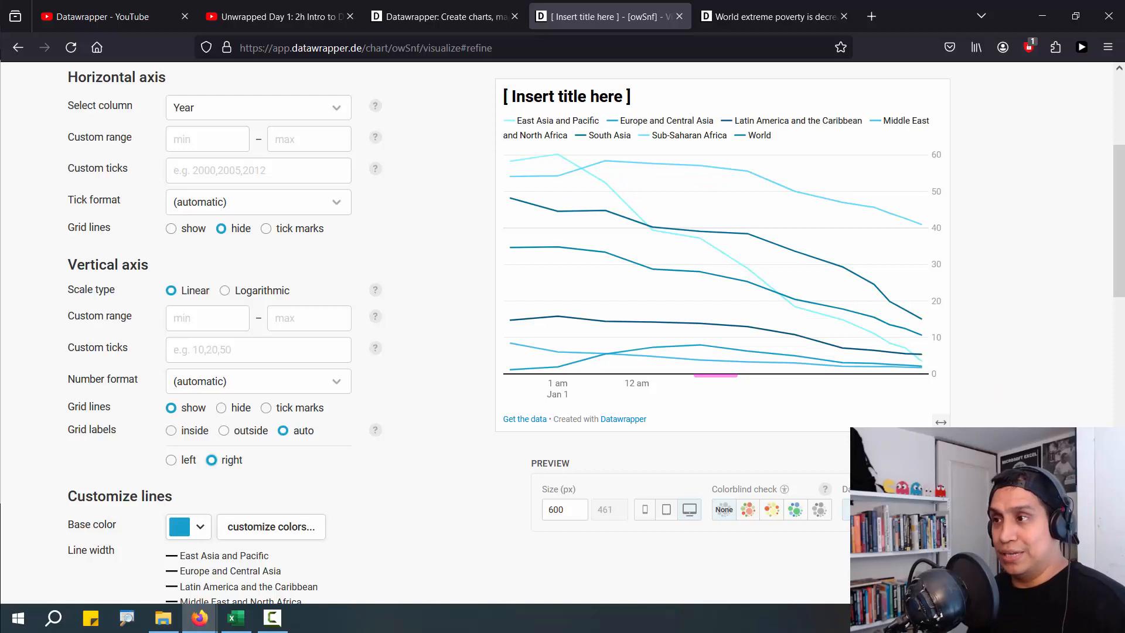
drag(491, 111, 922, 157)
key(Escape)
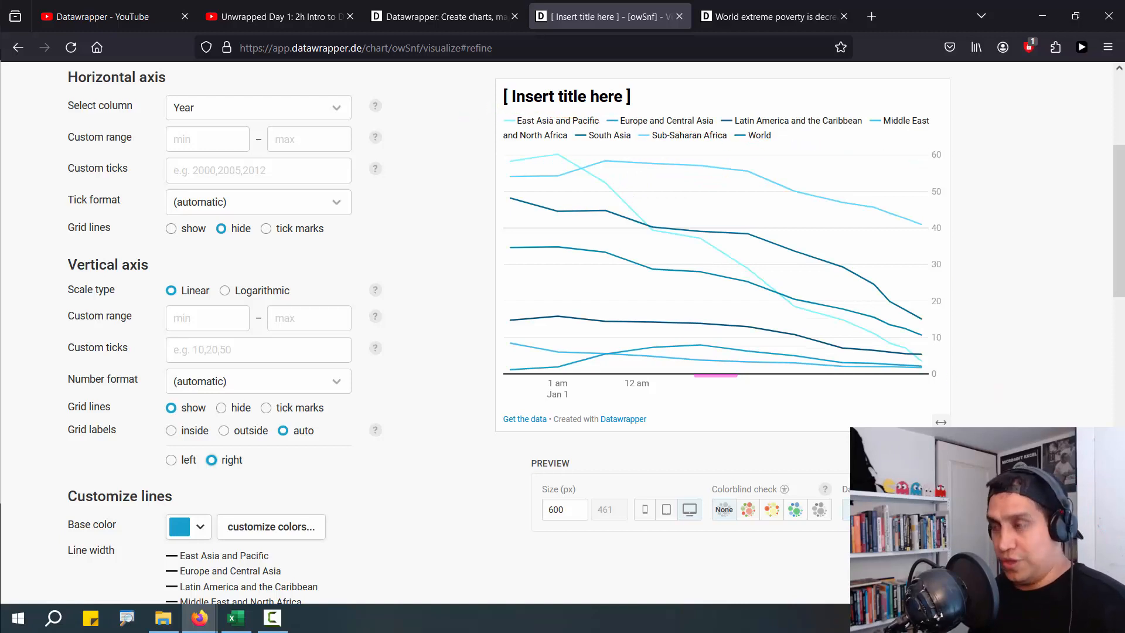
mouse_move(481, 106)
mouse_down()
mouse_move(961, 167)
mouse_move(958, 152)
mouse_up()
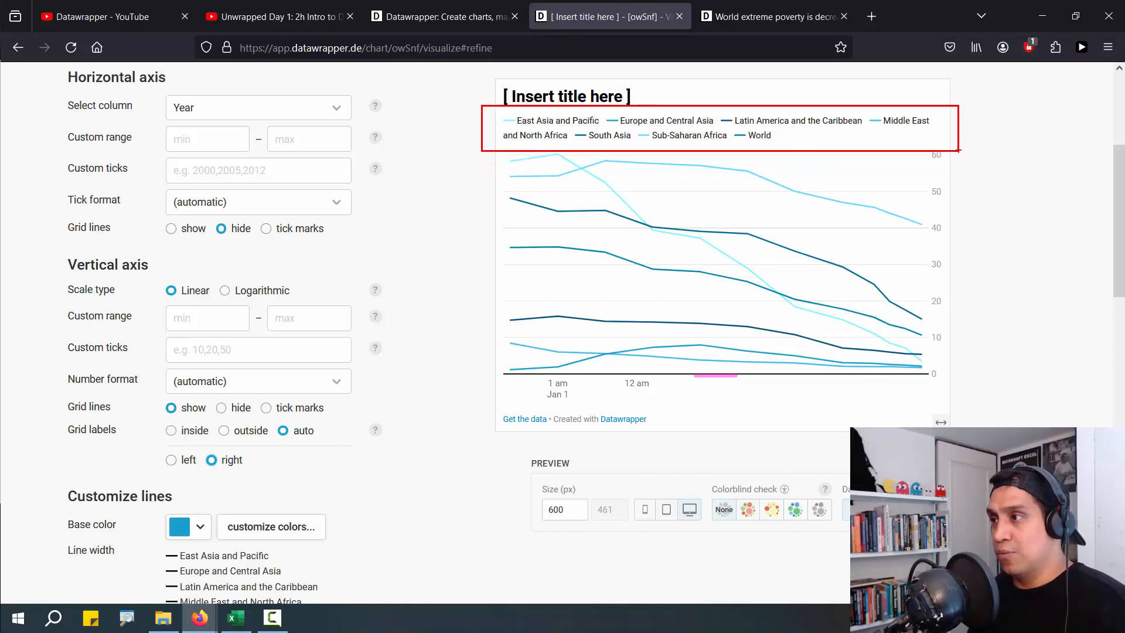
mouse_move(490, 116)
mouse_down()
mouse_move(508, 119)
mouse_move(468, 174)
mouse_move(507, 166)
mouse_move(493, 190)
mouse_up()
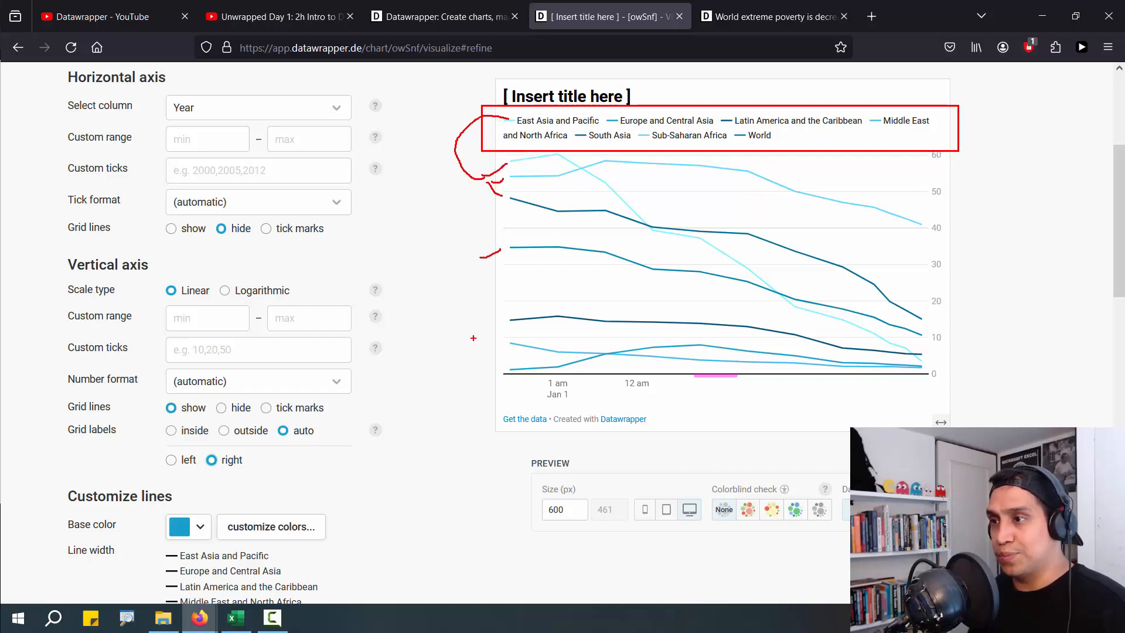
mouse_move(478, 321)
mouse_down()
mouse_move(502, 320)
mouse_move(508, 348)
mouse_up()
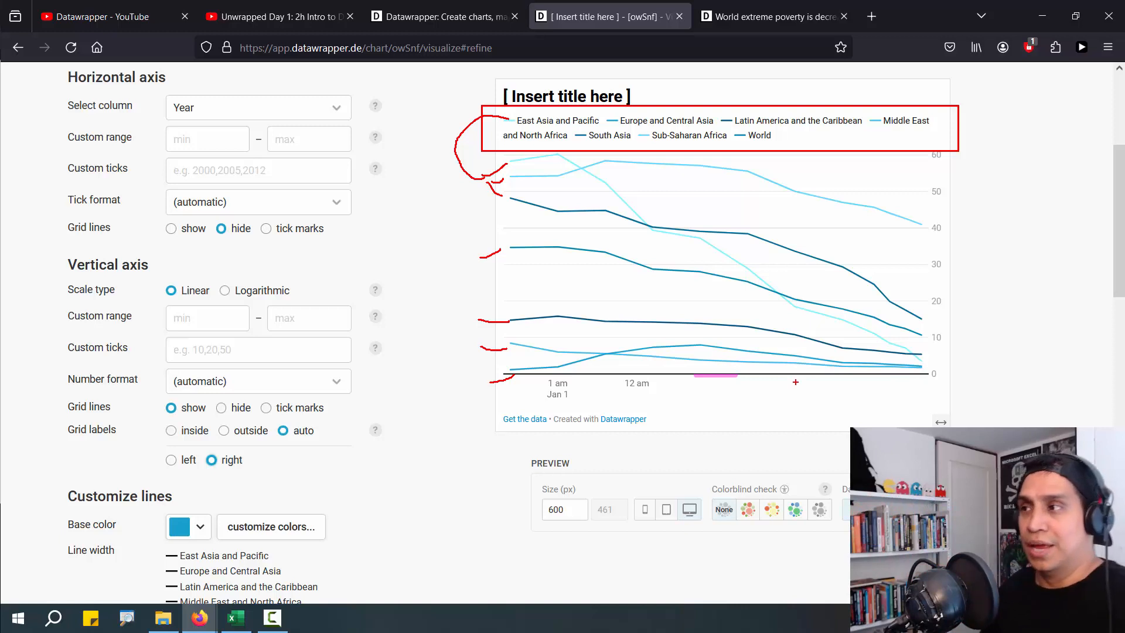
key(Escape)
Step: Try the top, right and none options for the chart's line labels and settle on top
scroll(360, 402, down, 6)
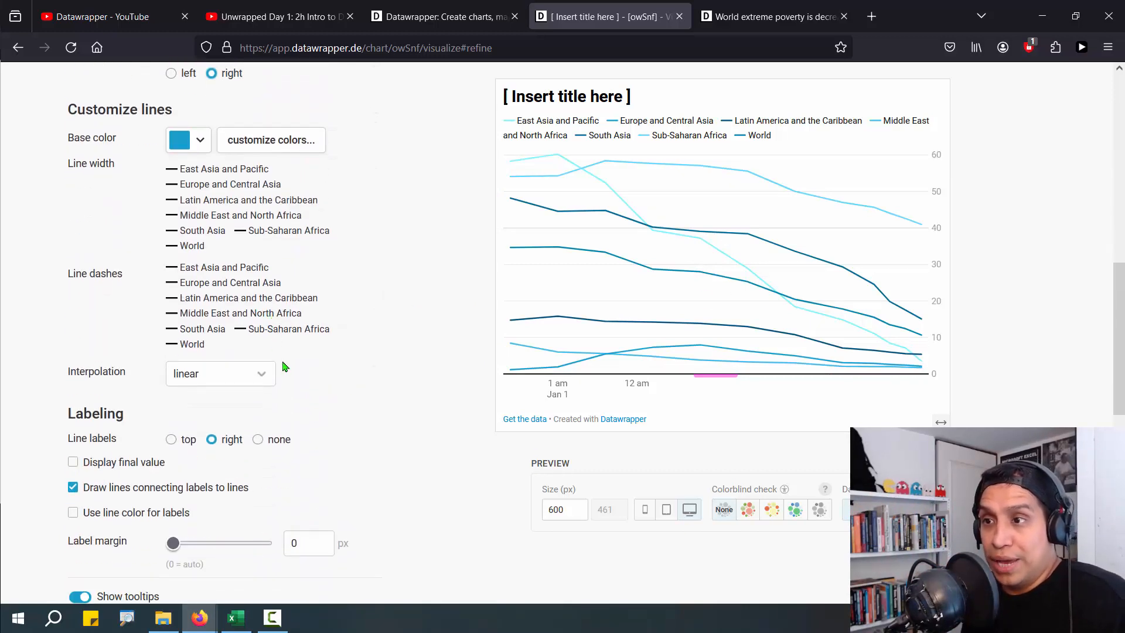
scroll(318, 389, down, 1)
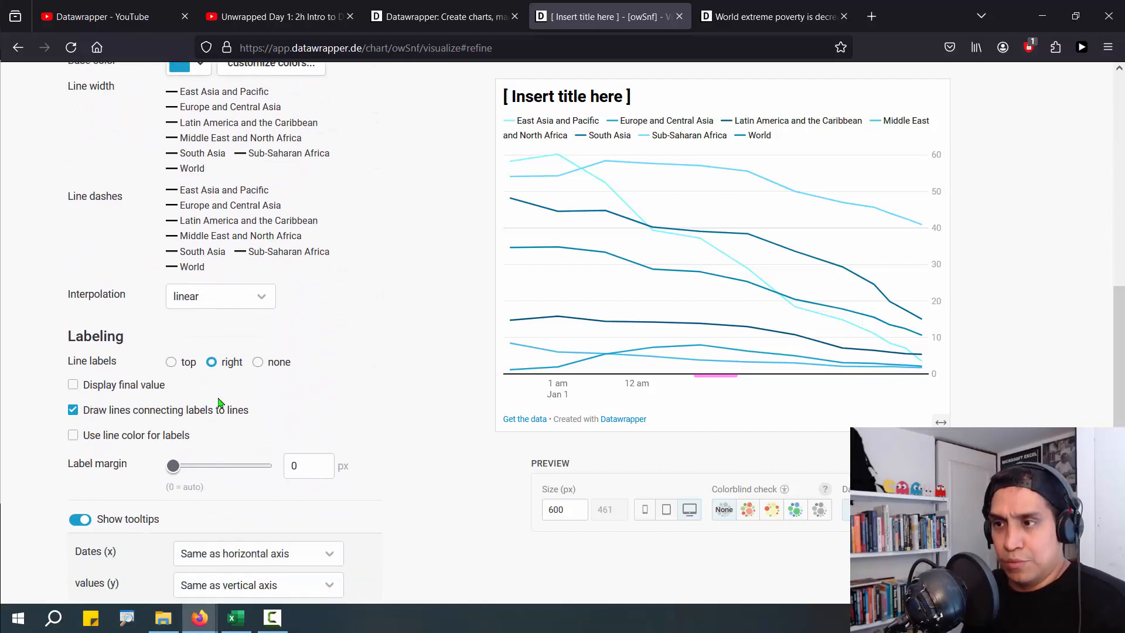
scroll(225, 381, down, 1)
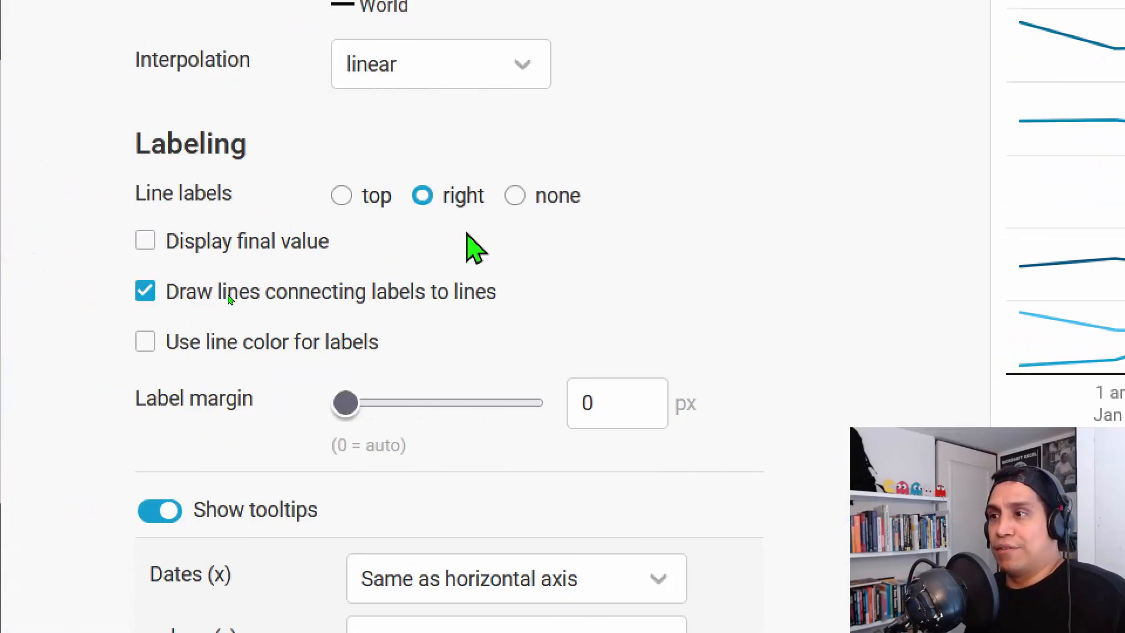
click(367, 203)
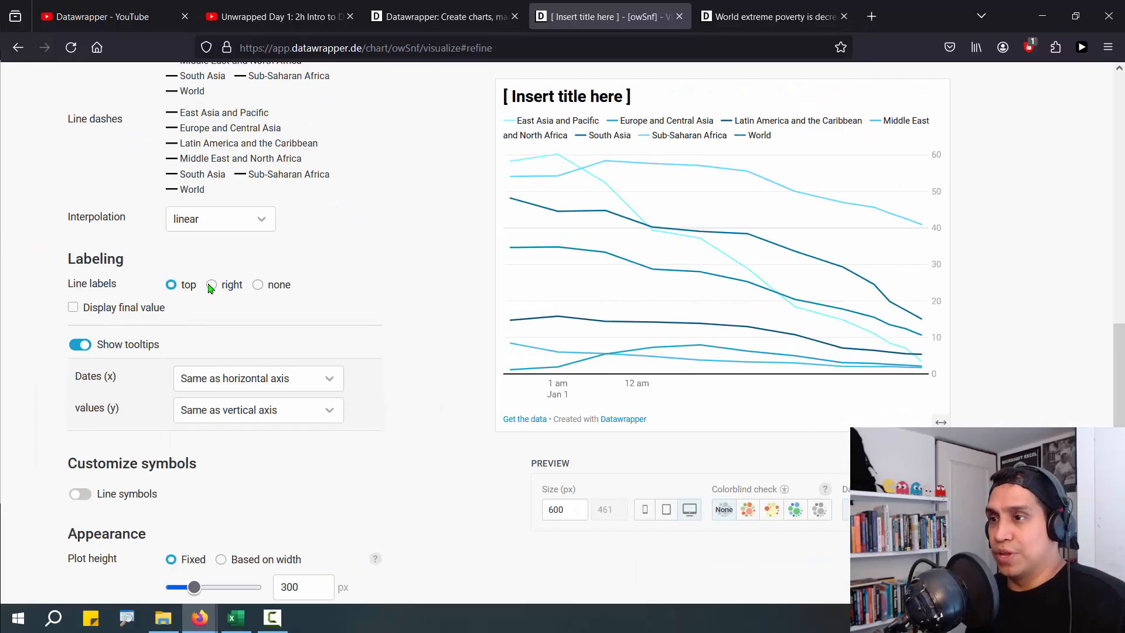
click(230, 287)
click(258, 286)
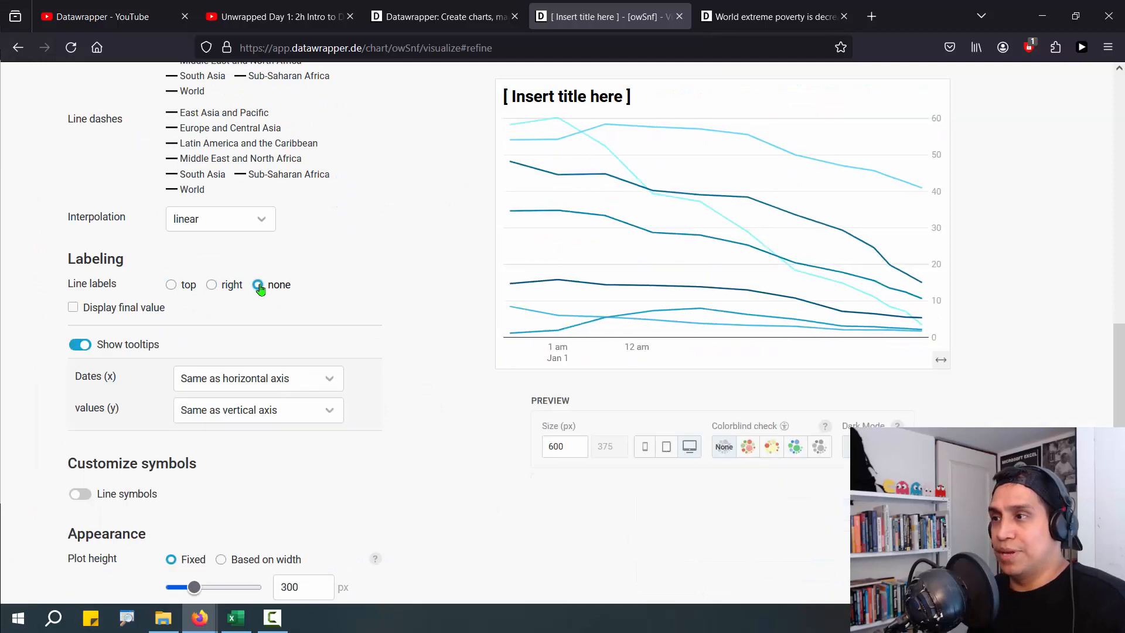
click(222, 289)
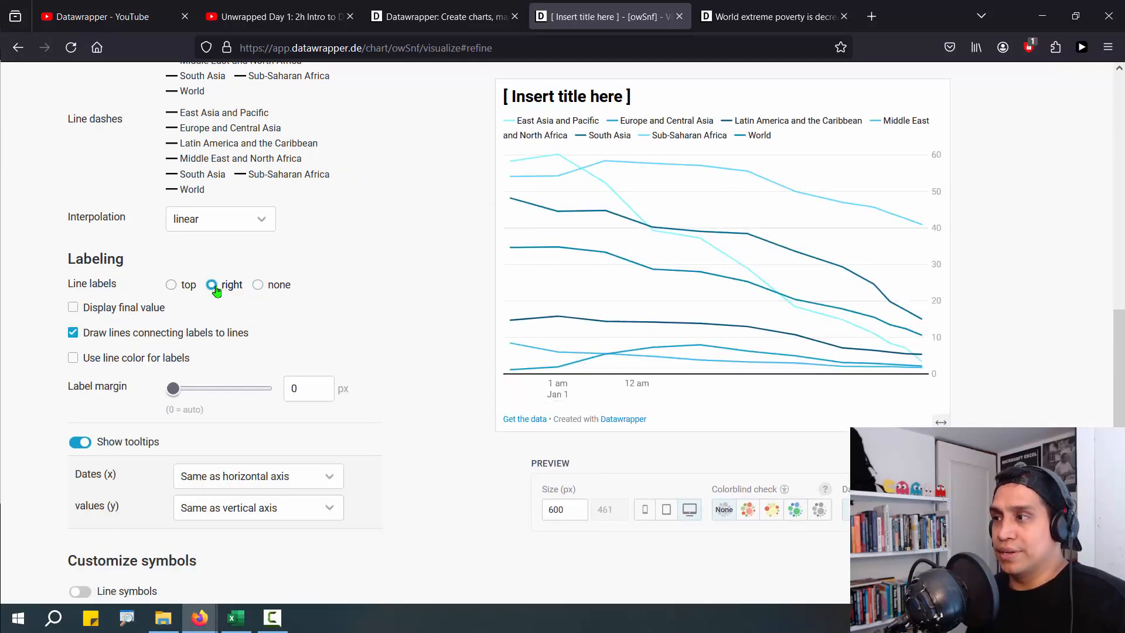
click(190, 285)
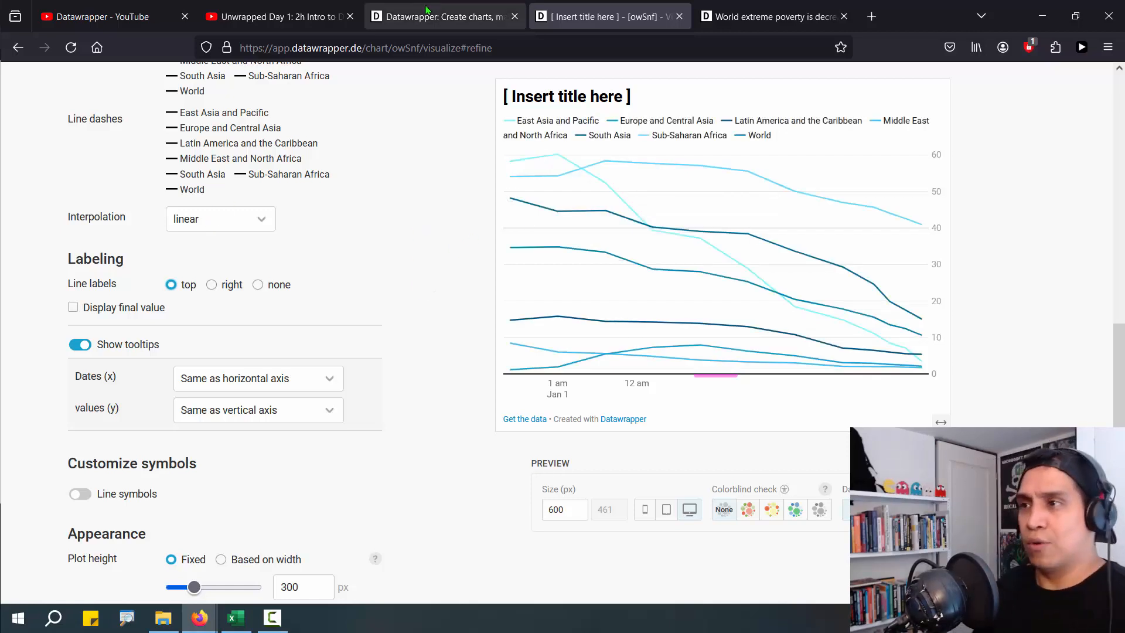
Step: Switch to the finished "World extreme poverty is decreasing" chart and go to its Publish & Embed stage
click(272, 6)
click(415, 12)
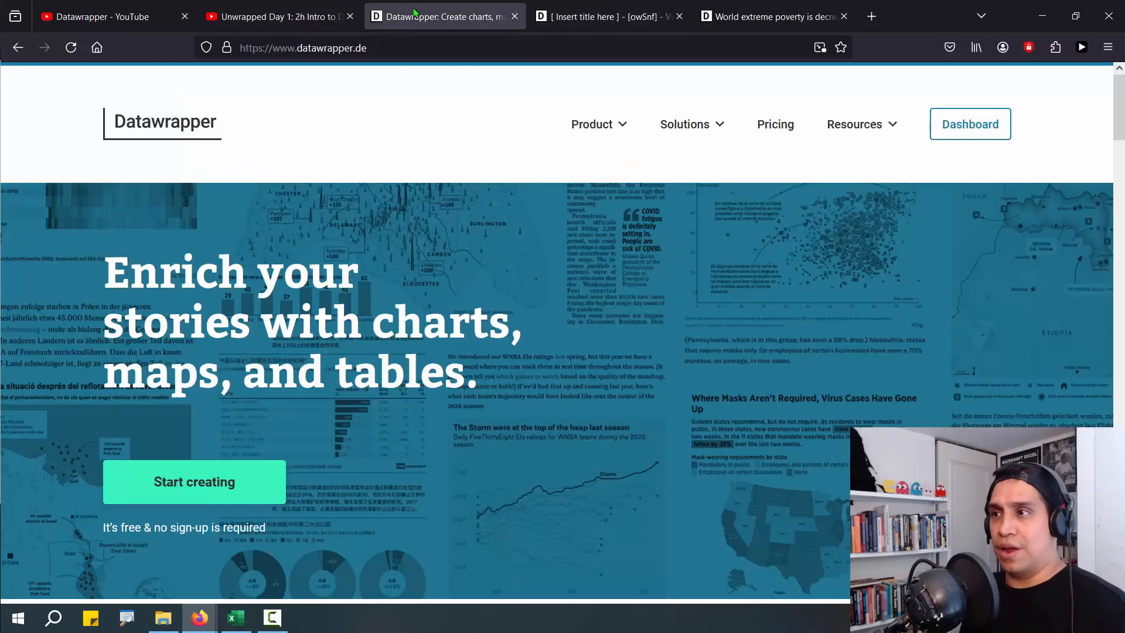
click(278, 5)
click(442, 17)
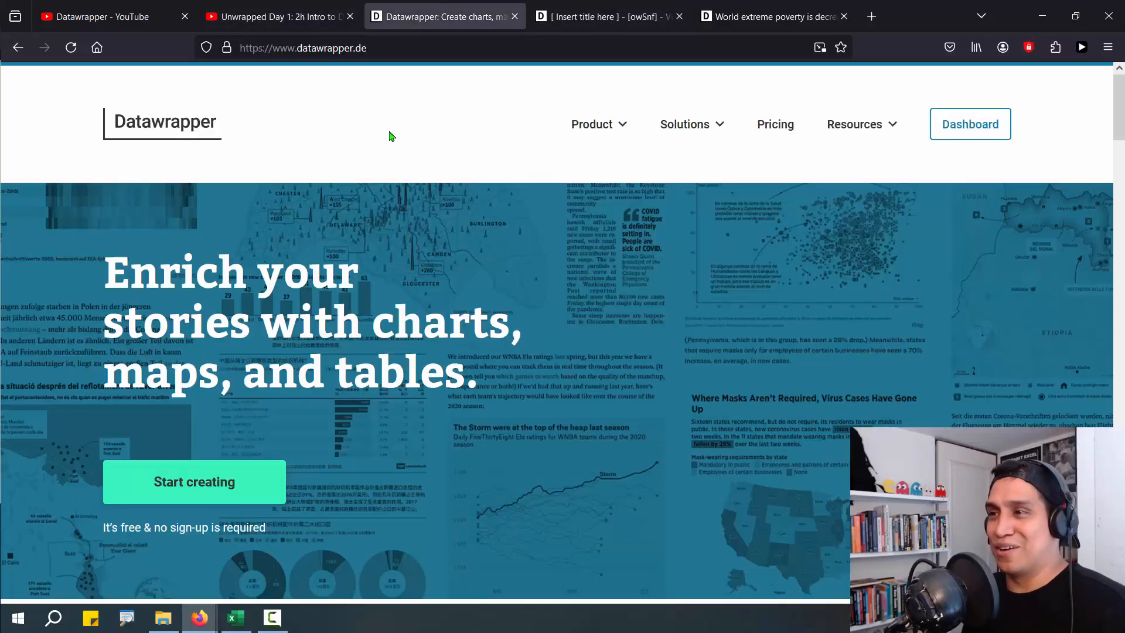
click(777, 12)
scroll(1030, 385, down, 2)
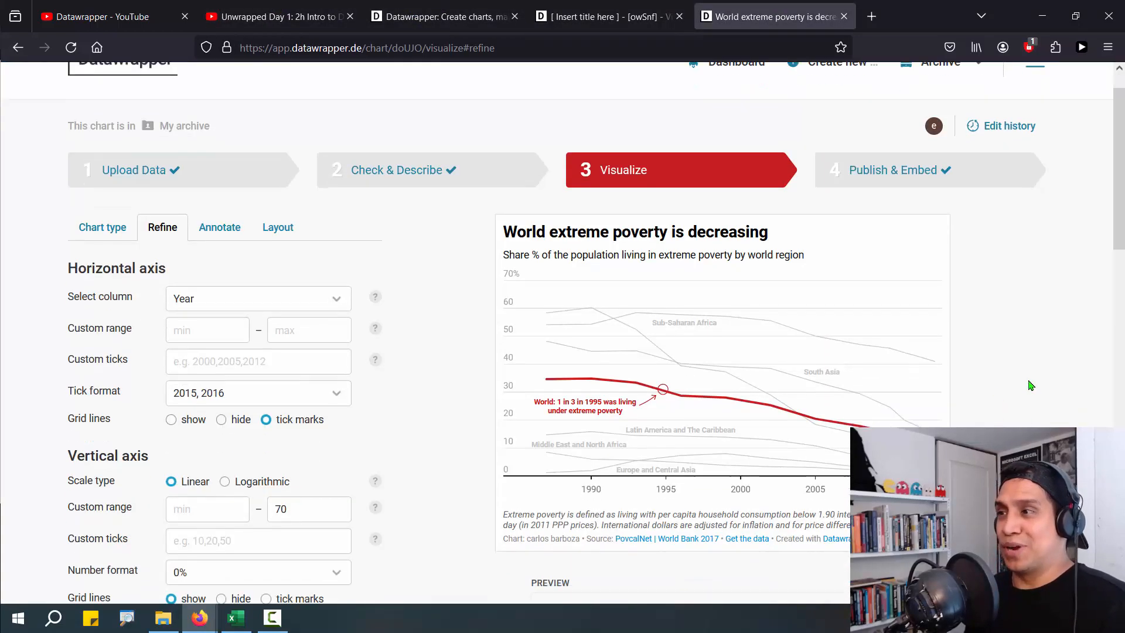
click(942, 146)
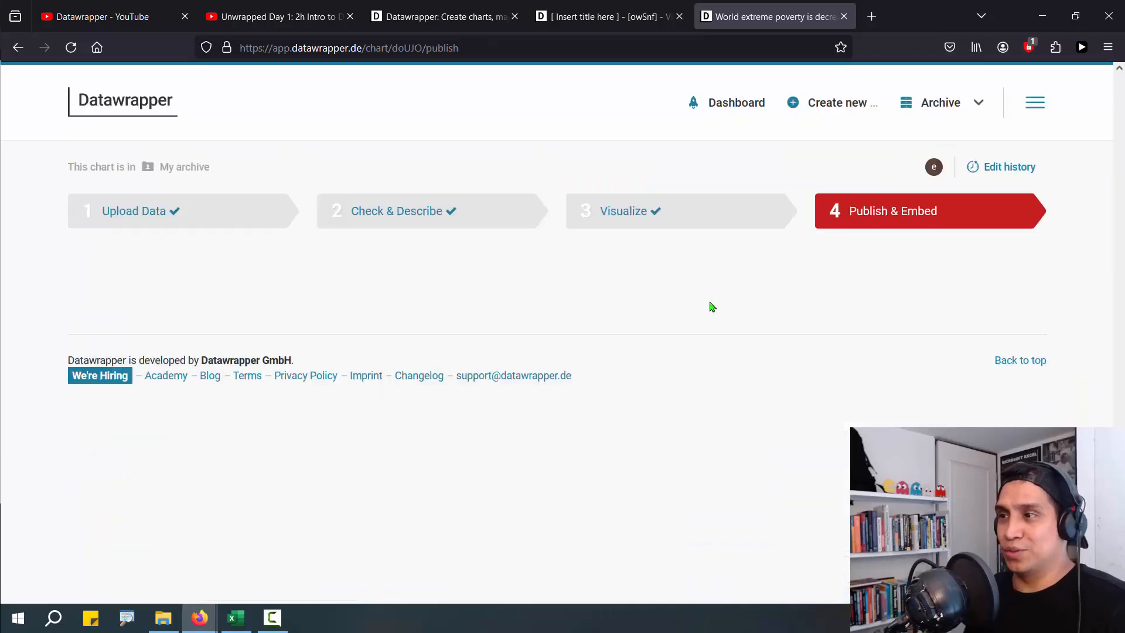
Step: Copy the finished chart's sharing link and open the published chart in a new browser tab
scroll(120, 254, down, 4)
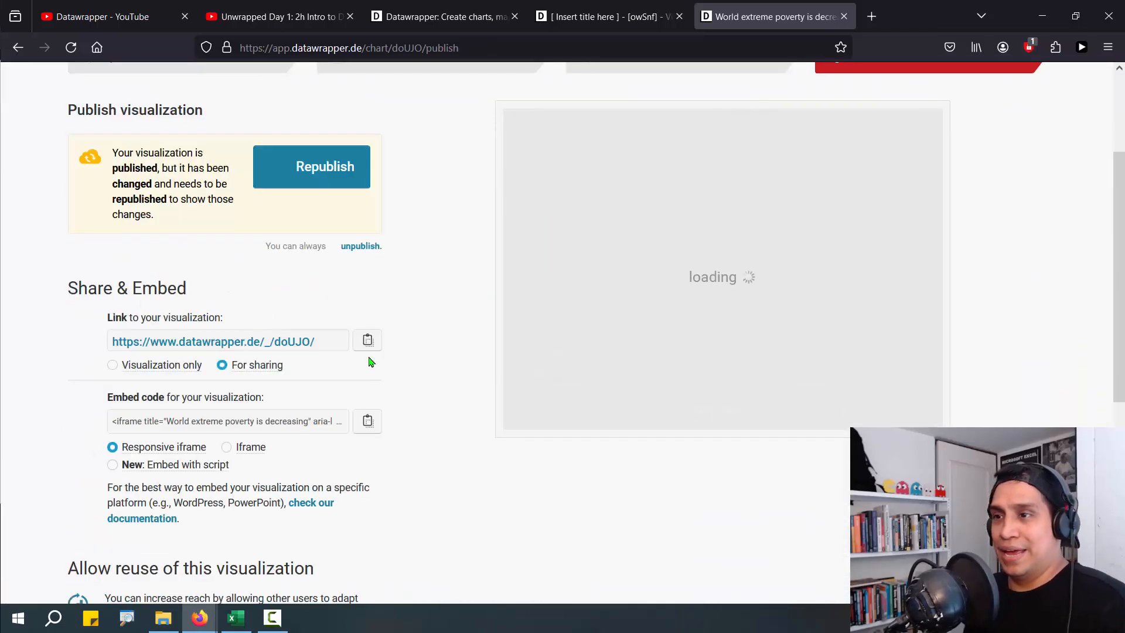
click(367, 341)
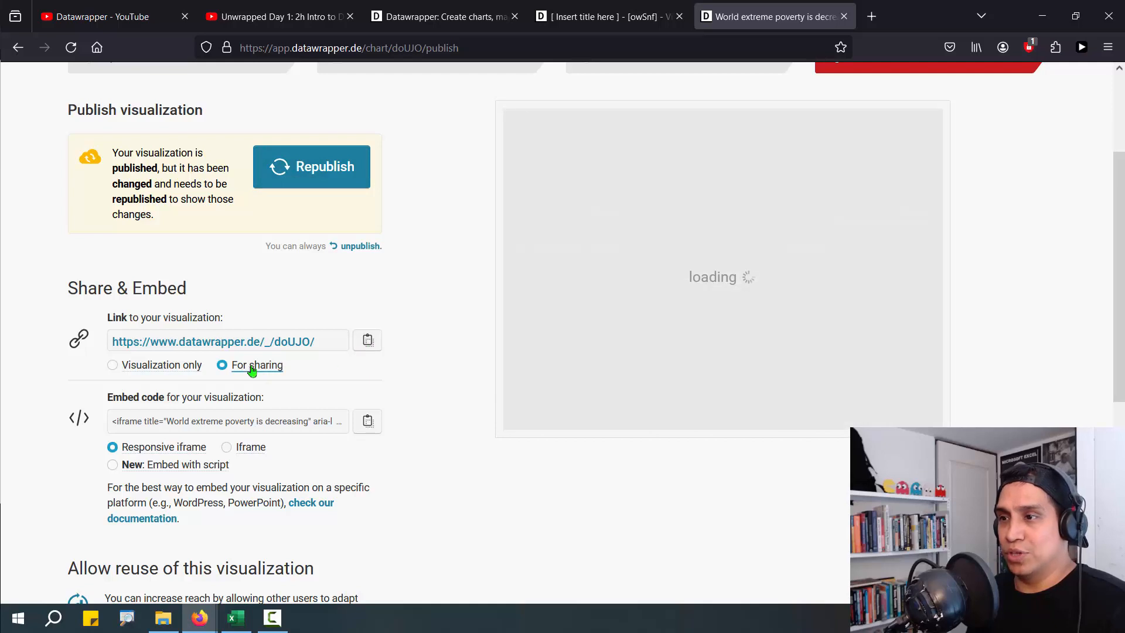
click(871, 14)
key(ctrl+v)
key(Return)
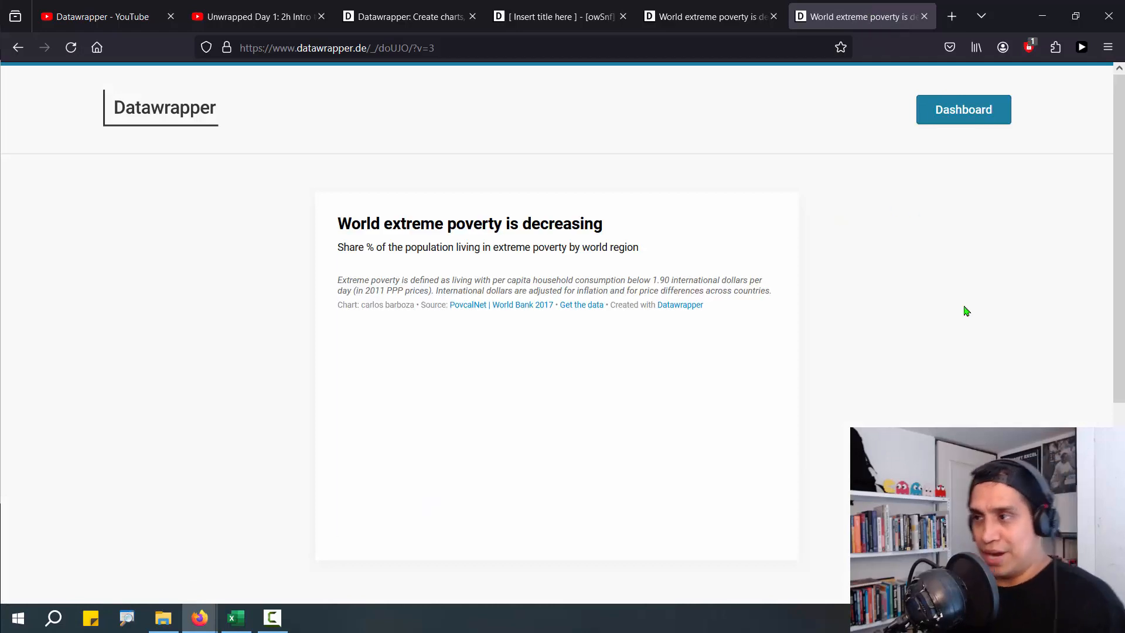
scroll(928, 287, down, 2)
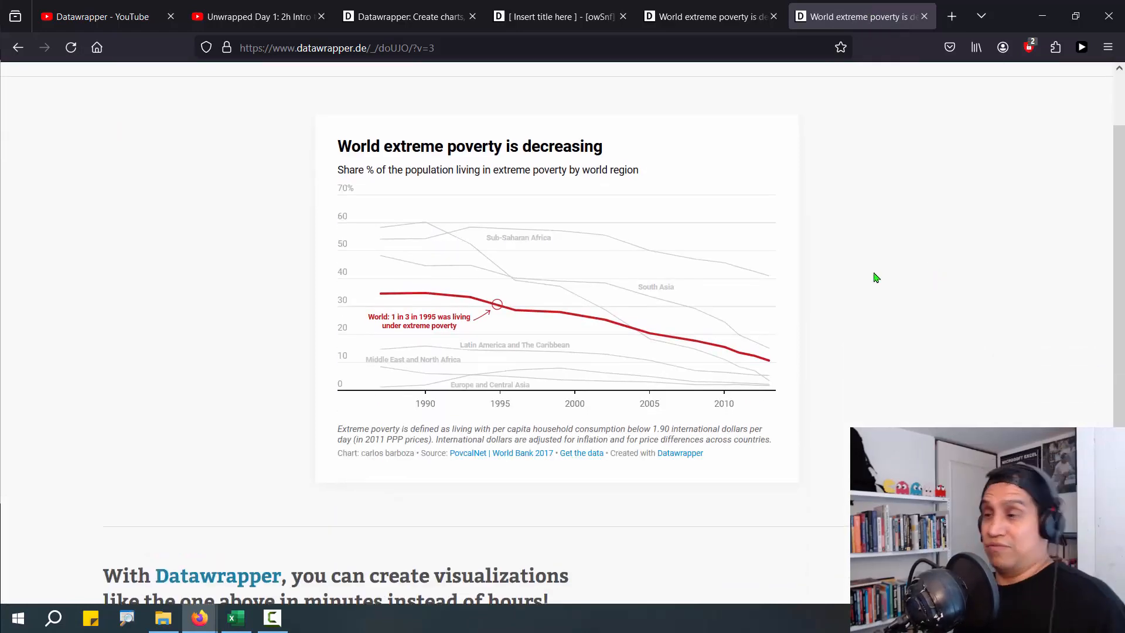
Step: Compare the reference video's chart with the published chart, examining its region lines and the highlighted World line
click(256, 6)
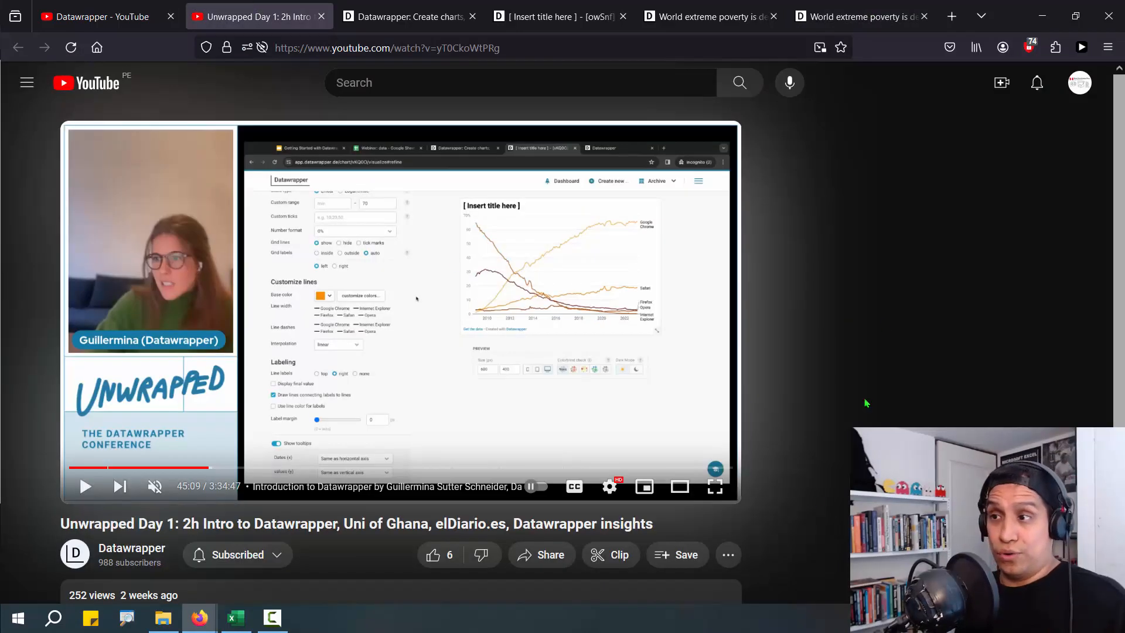
click(897, 15)
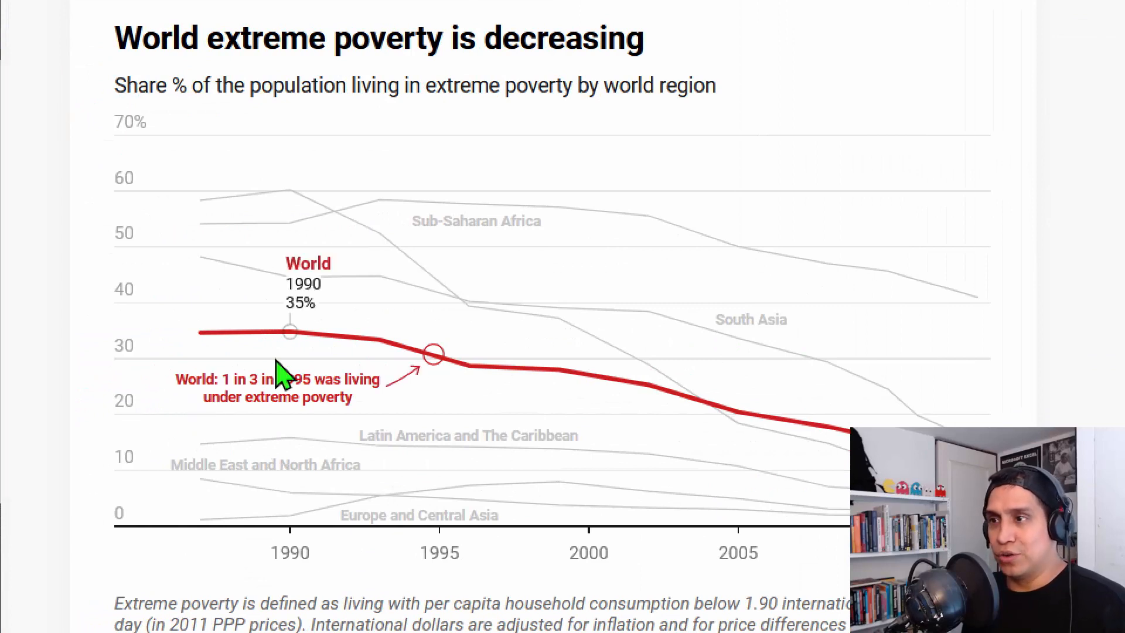
drag(194, 187, 258, 130)
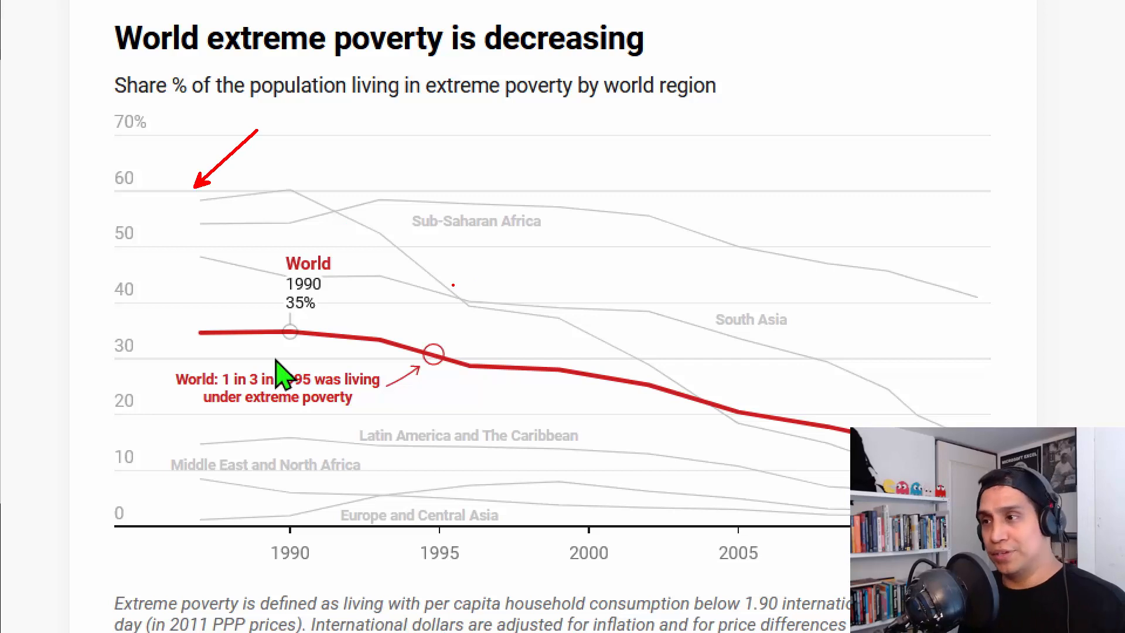
drag(450, 279, 529, 254)
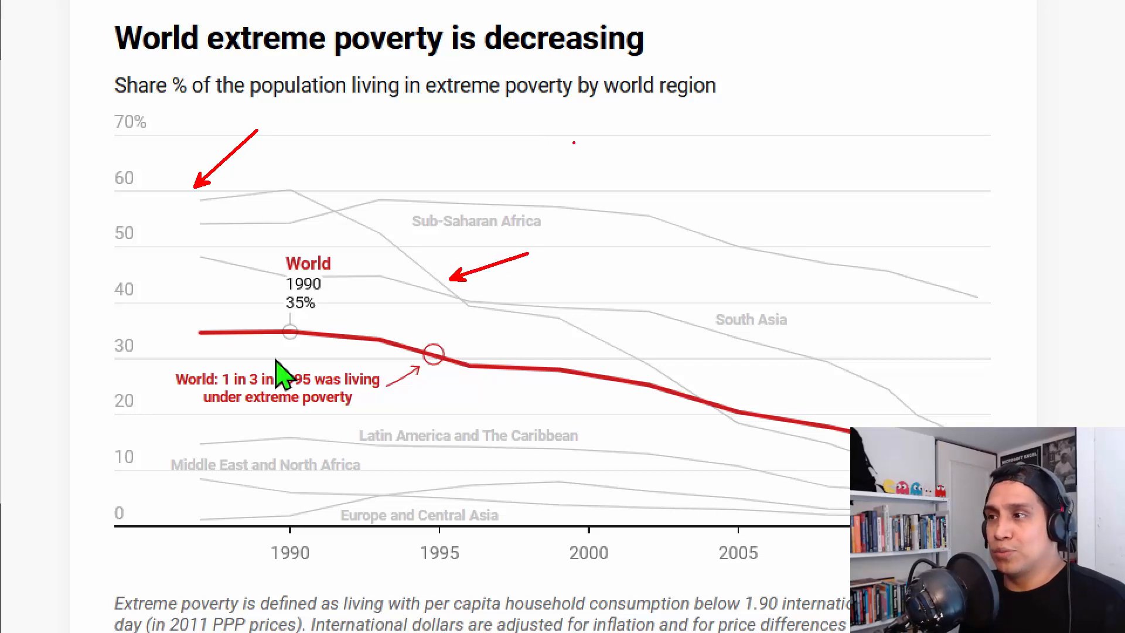
drag(669, 191, 866, 68)
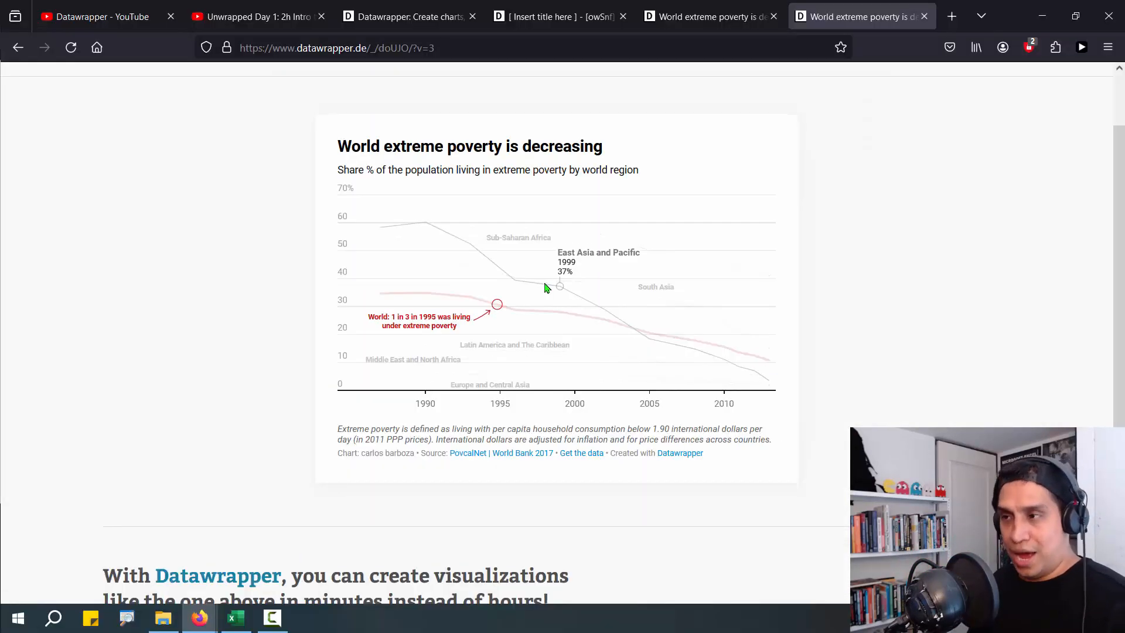
Step: Switch back to the untitled draft chart and look over its Refine settings for axes and lines
click(567, 12)
scroll(298, 356, up, 4)
scroll(317, 375, up, 8)
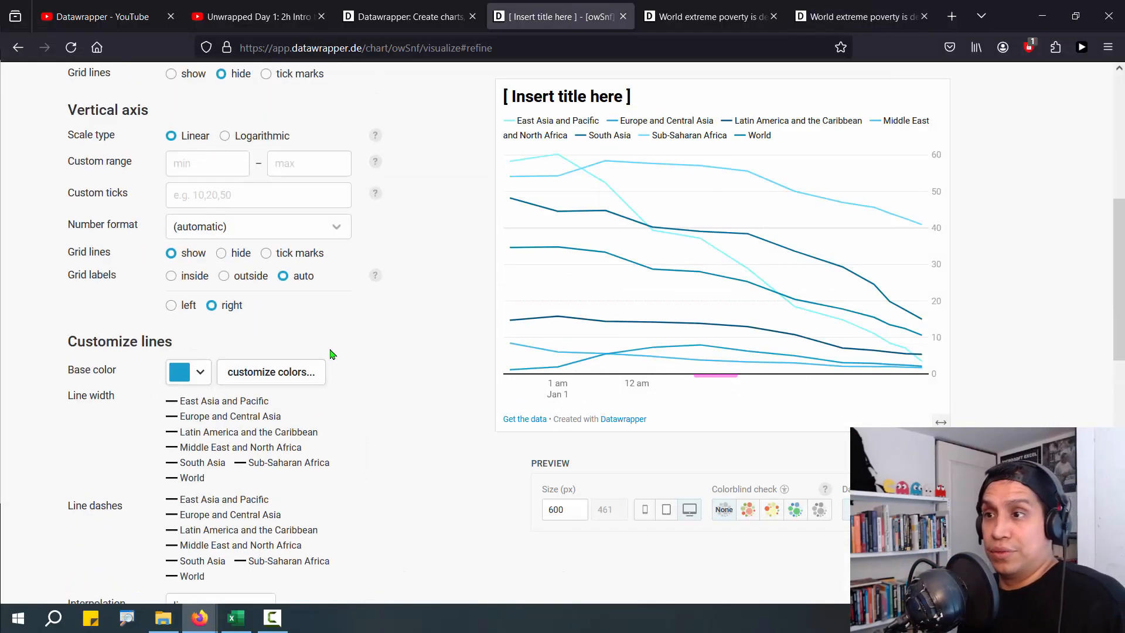
scroll(325, 381, down, 2)
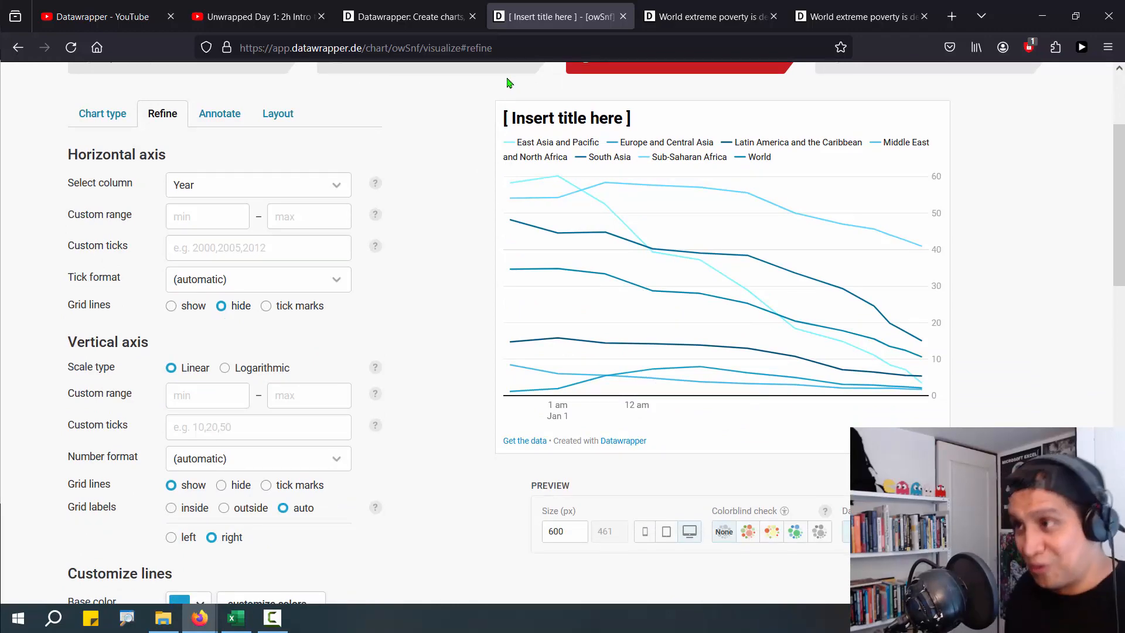
scroll(607, 327, up, 3)
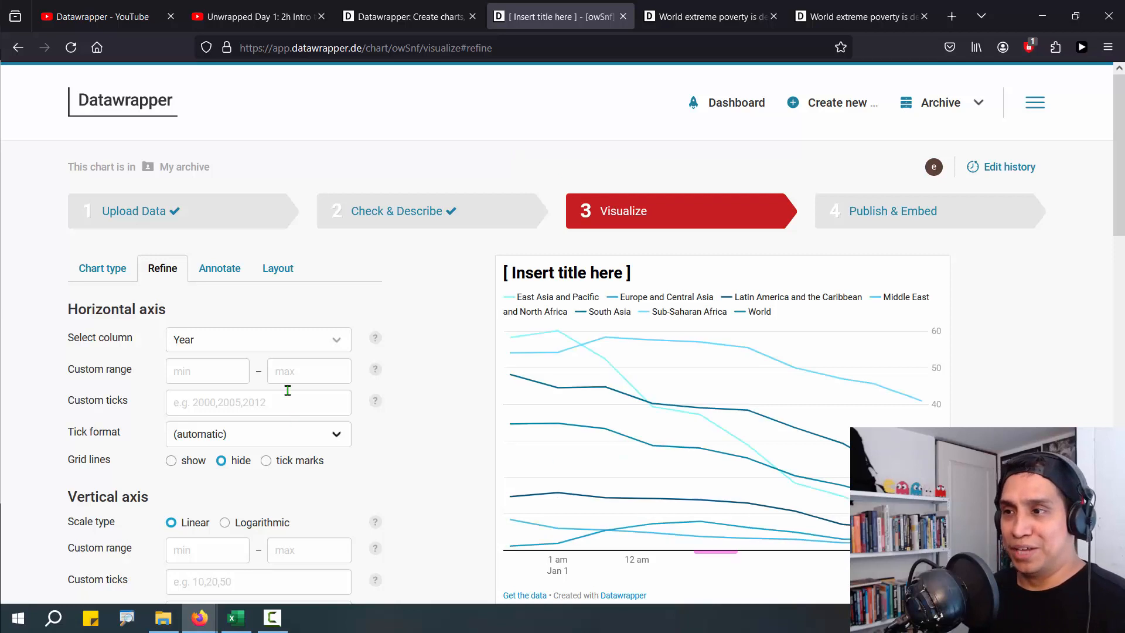
Step: Try East Asia and Pacific as the draft chart's horizontal axis column and return it to Year
click(271, 346)
key(Escape)
key(Down)
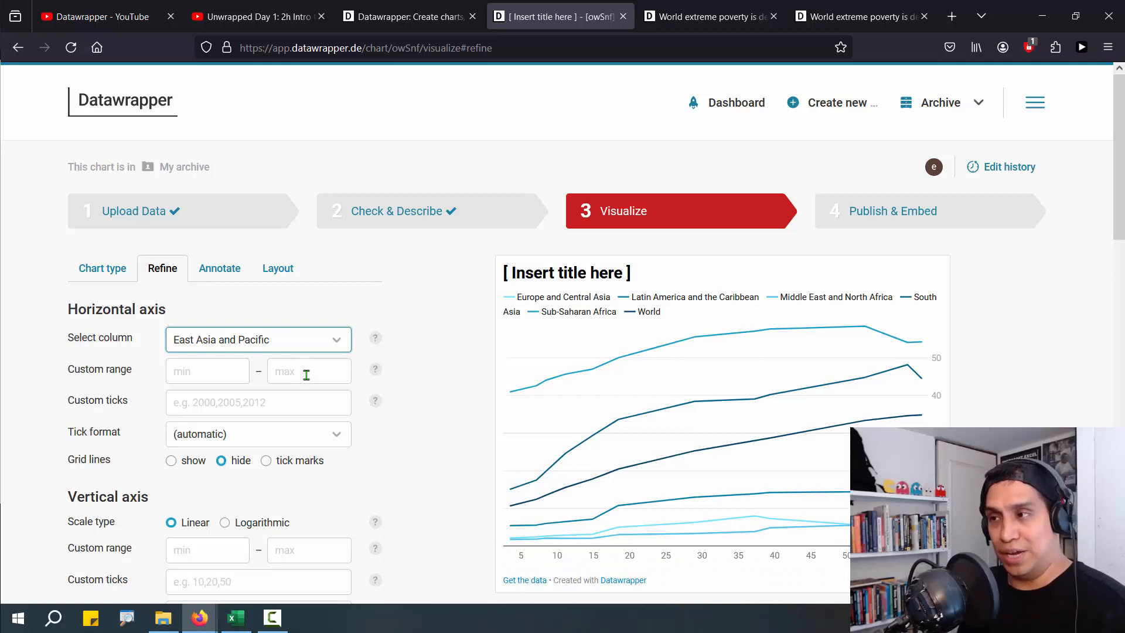
click(209, 349)
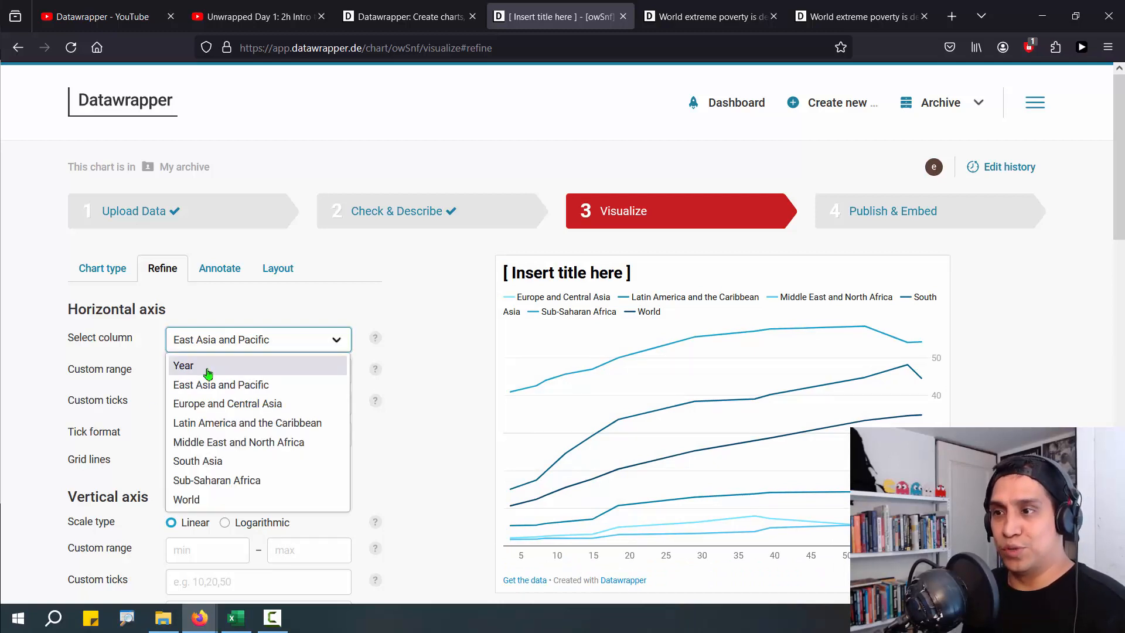
click(208, 366)
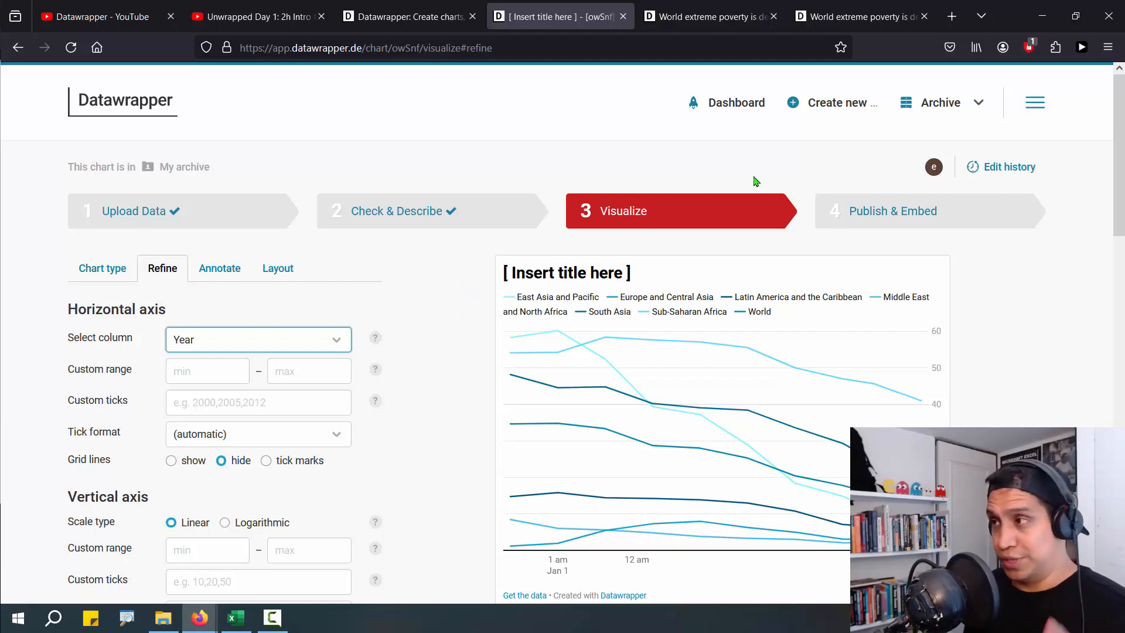
Step: Switch to the finished "World extreme poverty is decreasing" chart, go to its Visualize stage and briefly check the reference video
click(872, 24)
click(709, 17)
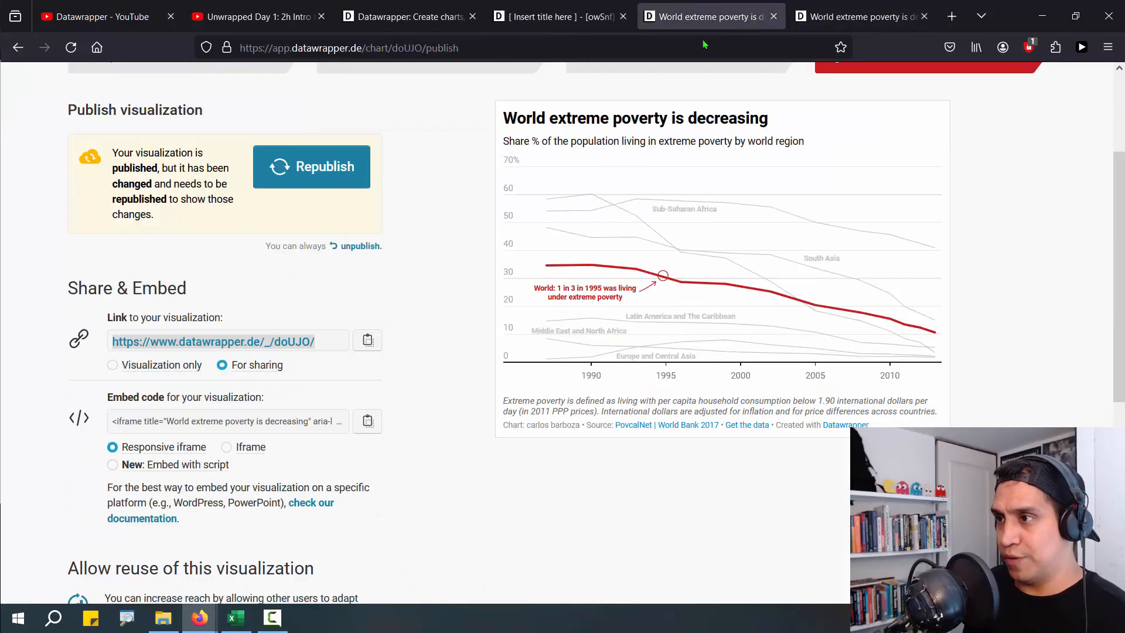
scroll(669, 339, up, 2)
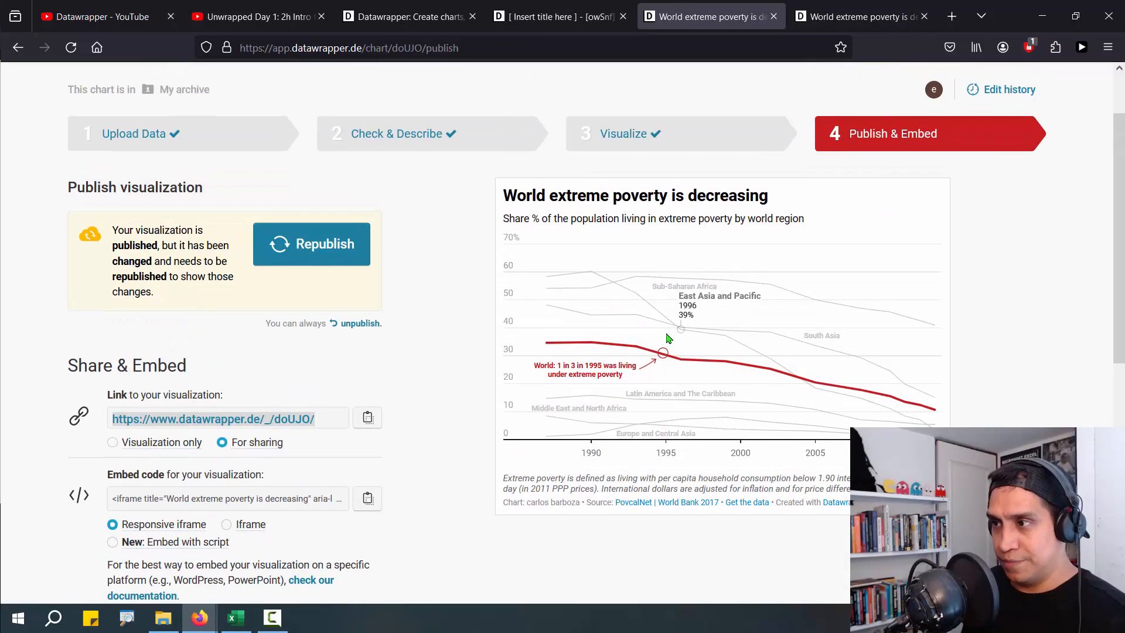
click(688, 136)
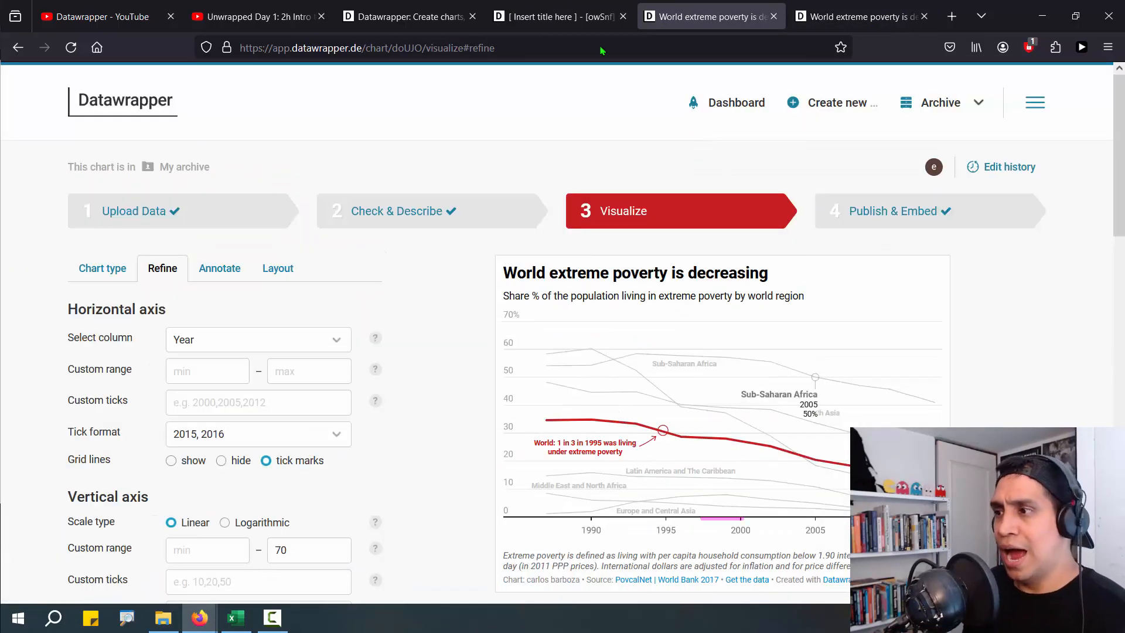
click(258, 16)
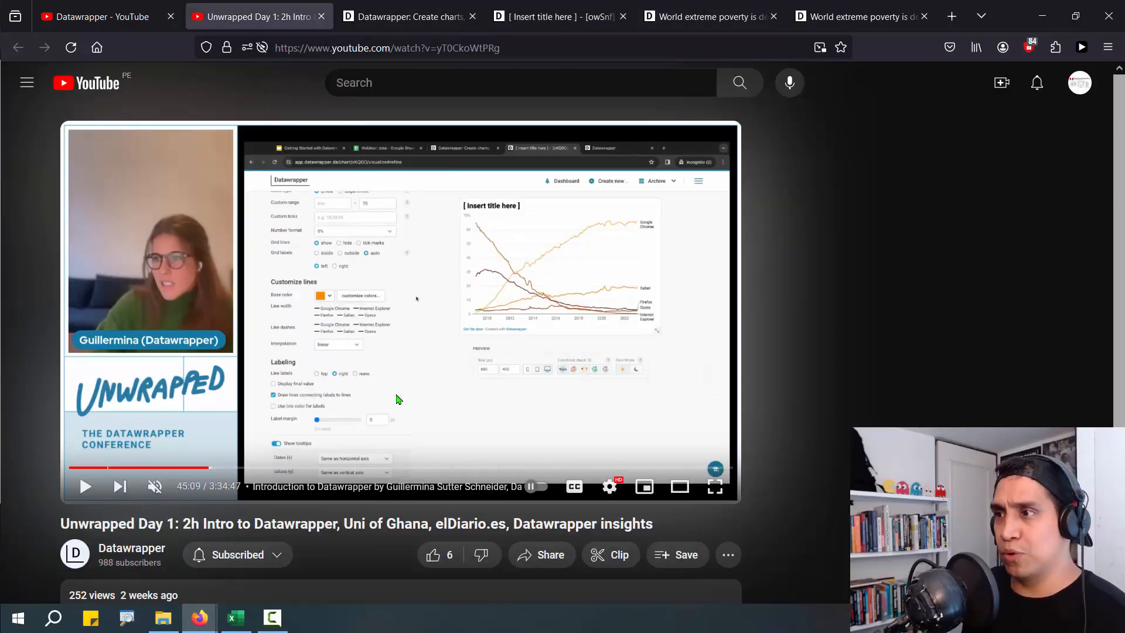
click(708, 8)
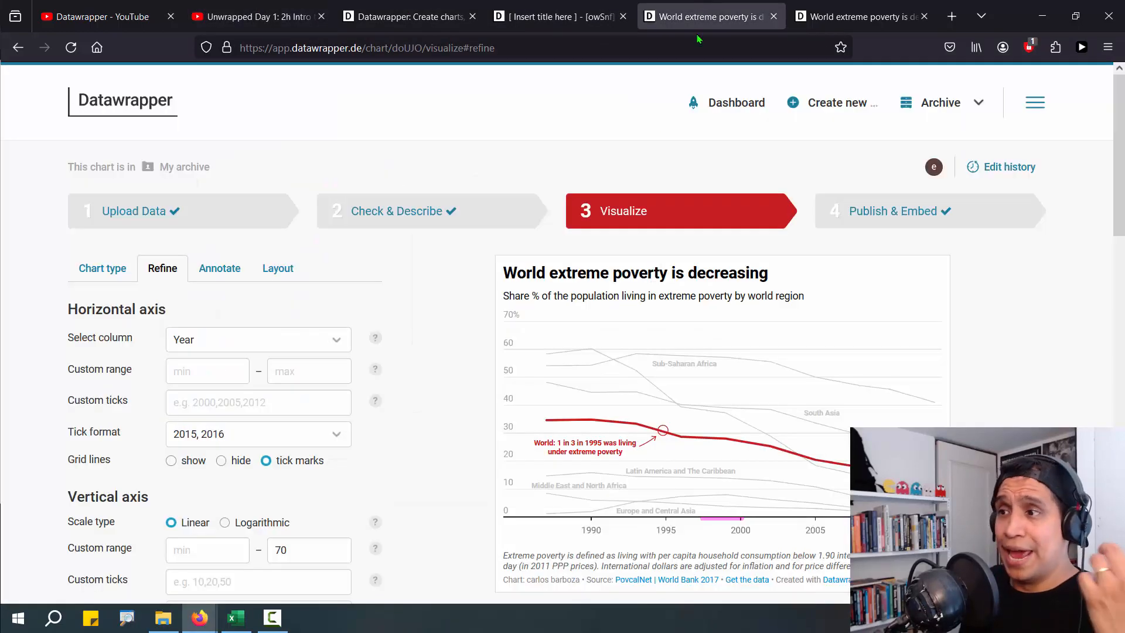
Step: Examine the finished chart's Refine settings and go to its Annotate settings for text annotations and range highlights
scroll(374, 320, down, 5)
scroll(373, 319, down, 3)
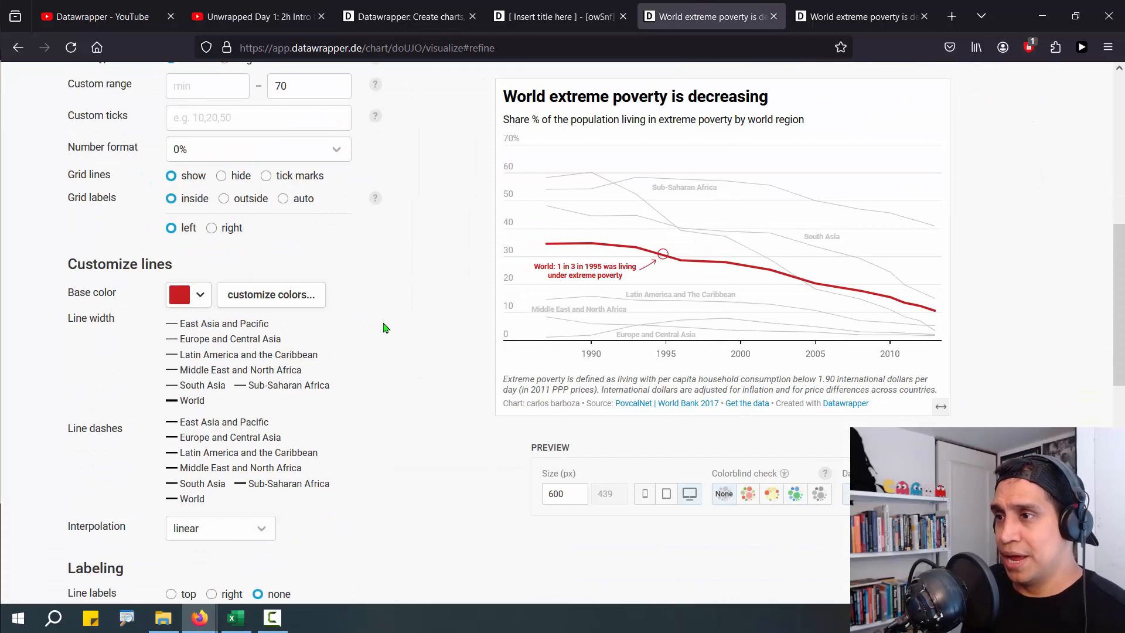
scroll(409, 339, down, 10)
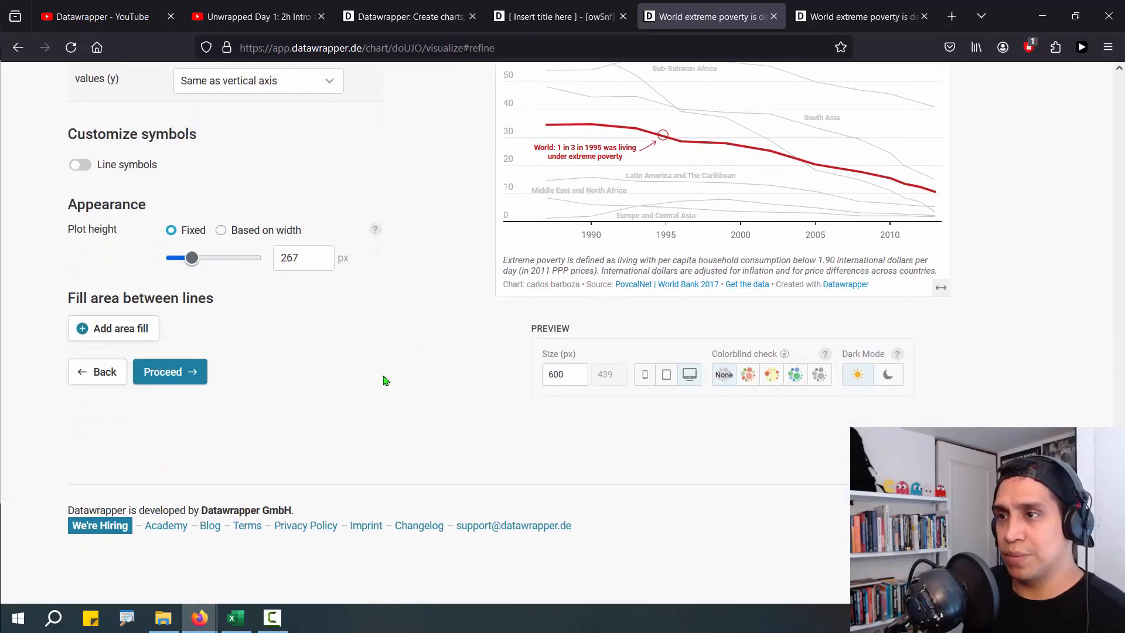
scroll(388, 391, up, 15)
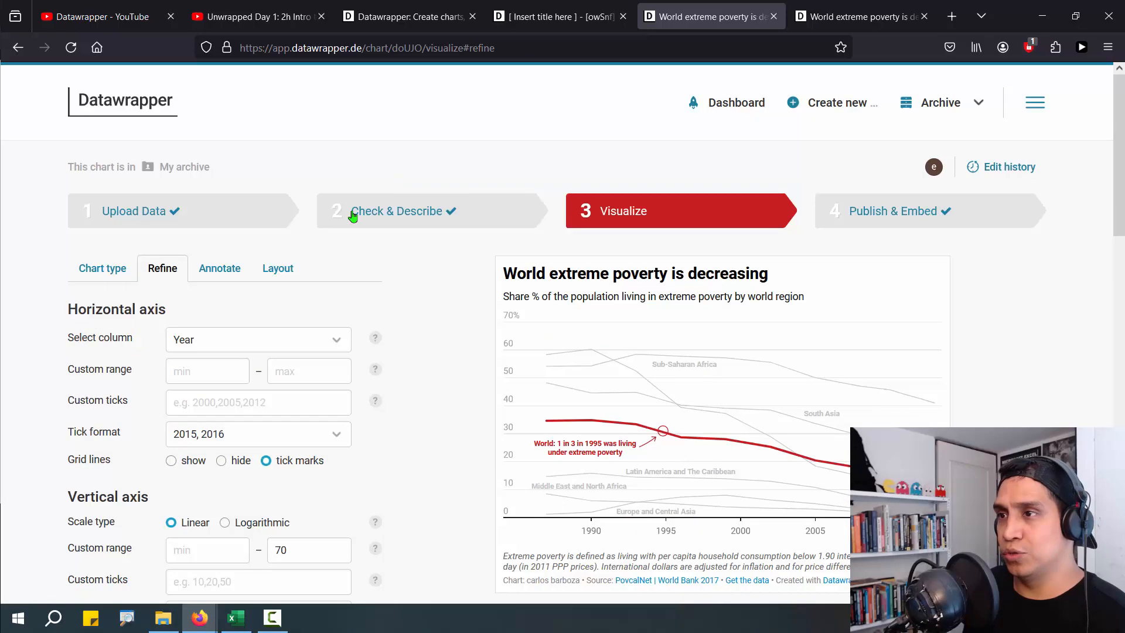
click(223, 270)
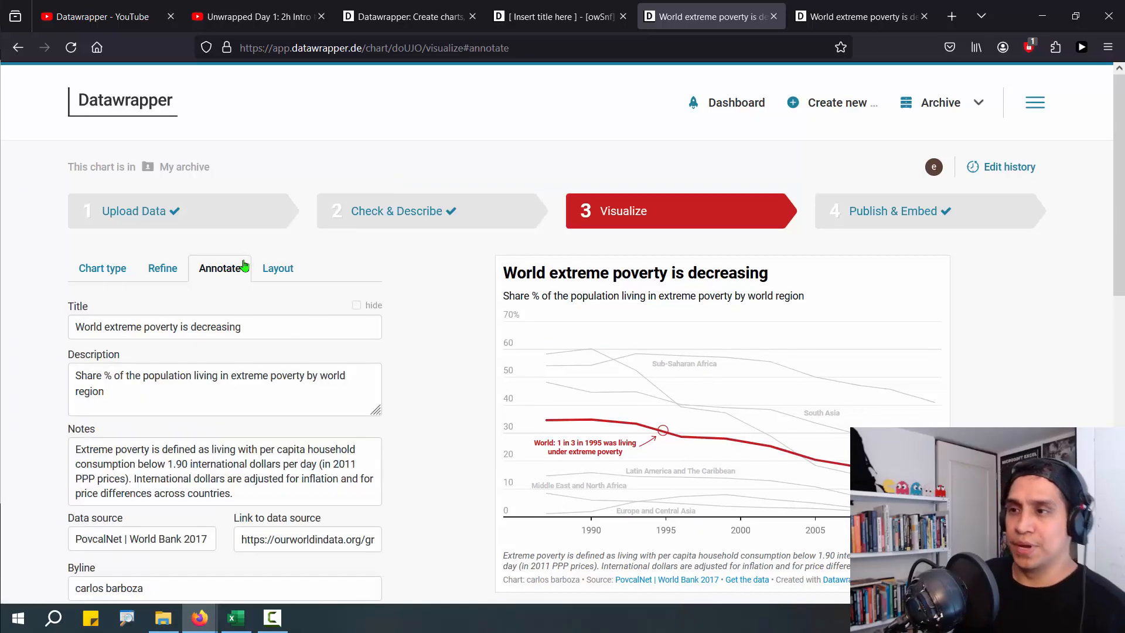
scroll(266, 256, down, 10)
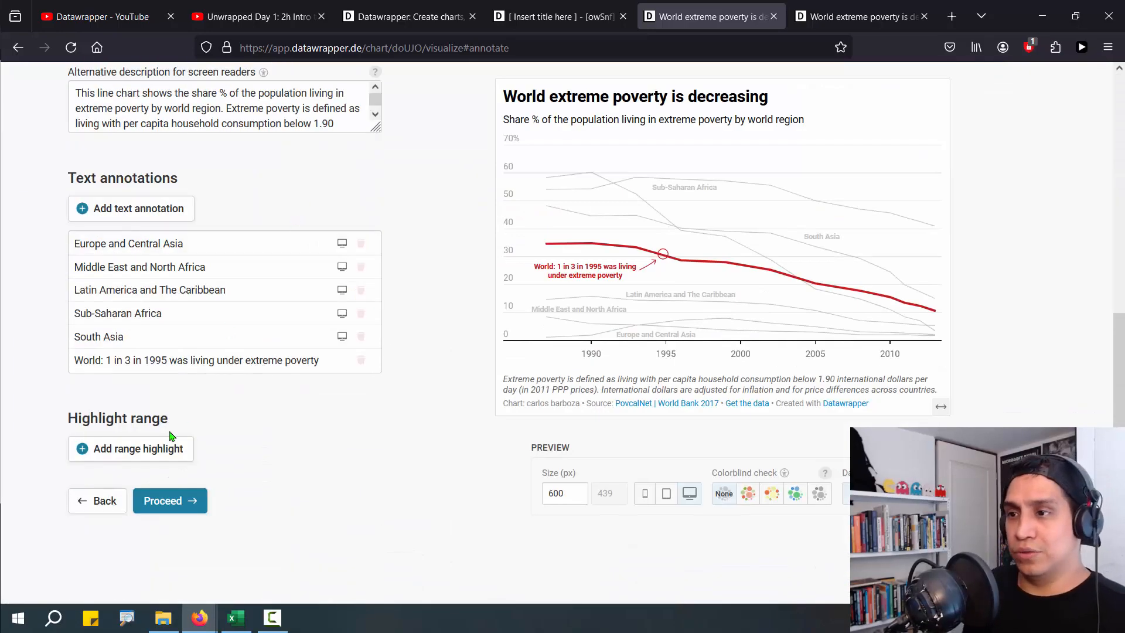
Step: Add a range highlight as a horizontal band across the chart, from about 29 to 3 on the vertical axis
scroll(153, 445, down, 2)
click(156, 369)
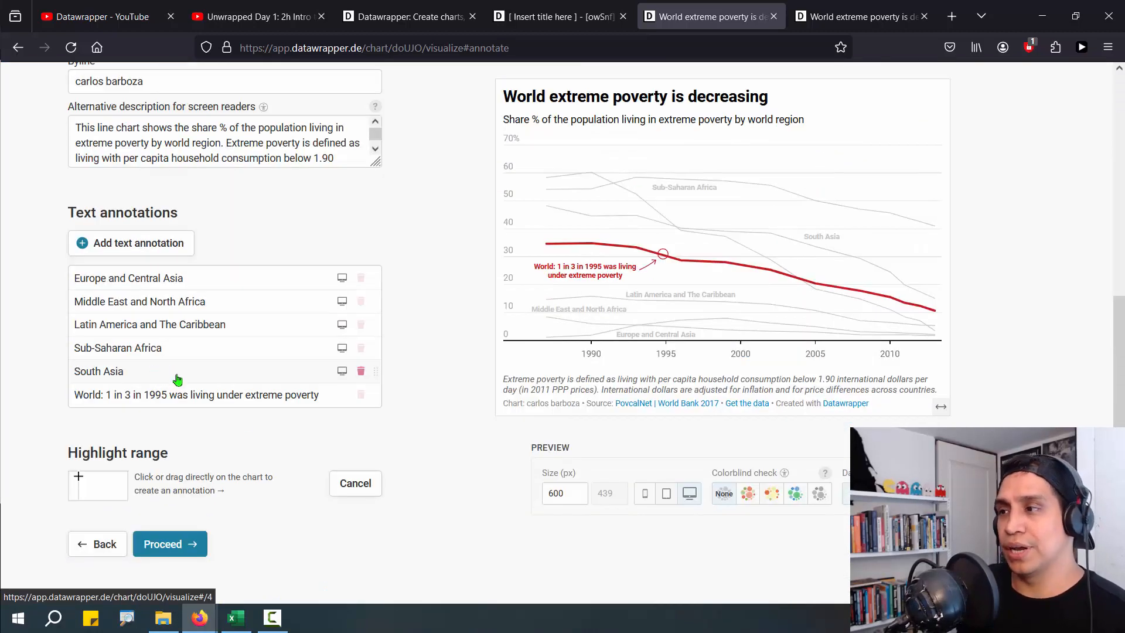
scroll(317, 408, down, 2)
scroll(738, 211, up, 1)
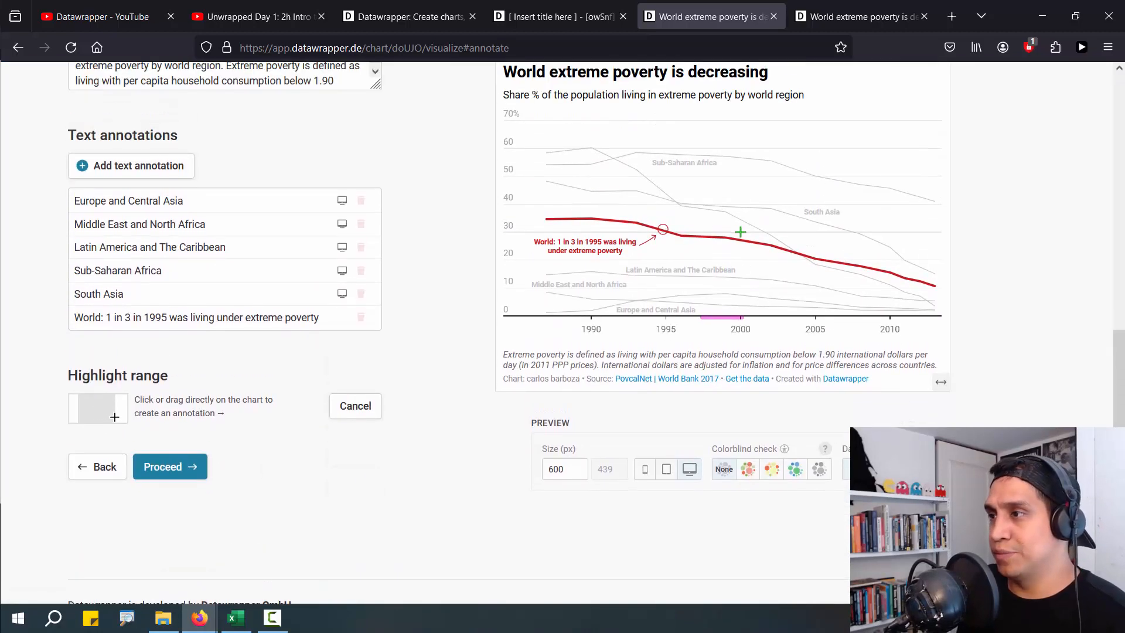
drag(748, 235, 741, 306)
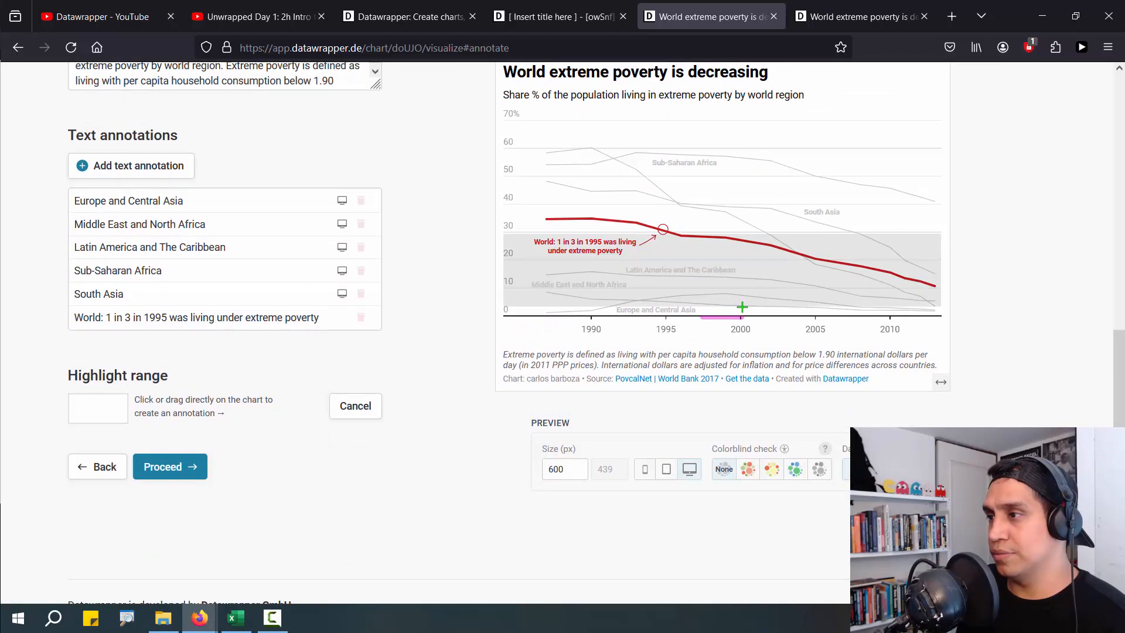
Step: Set the range highlight's start position to 30 and its end position to 0, and deselect it
scroll(240, 390, down, 2)
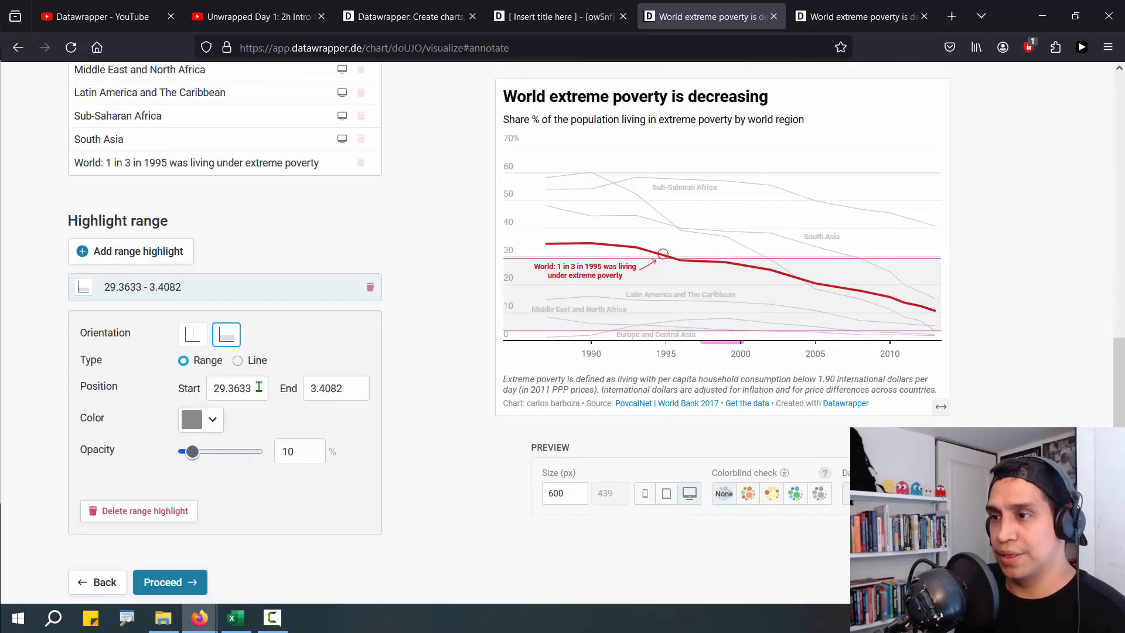
double_click(261, 388)
text(30)
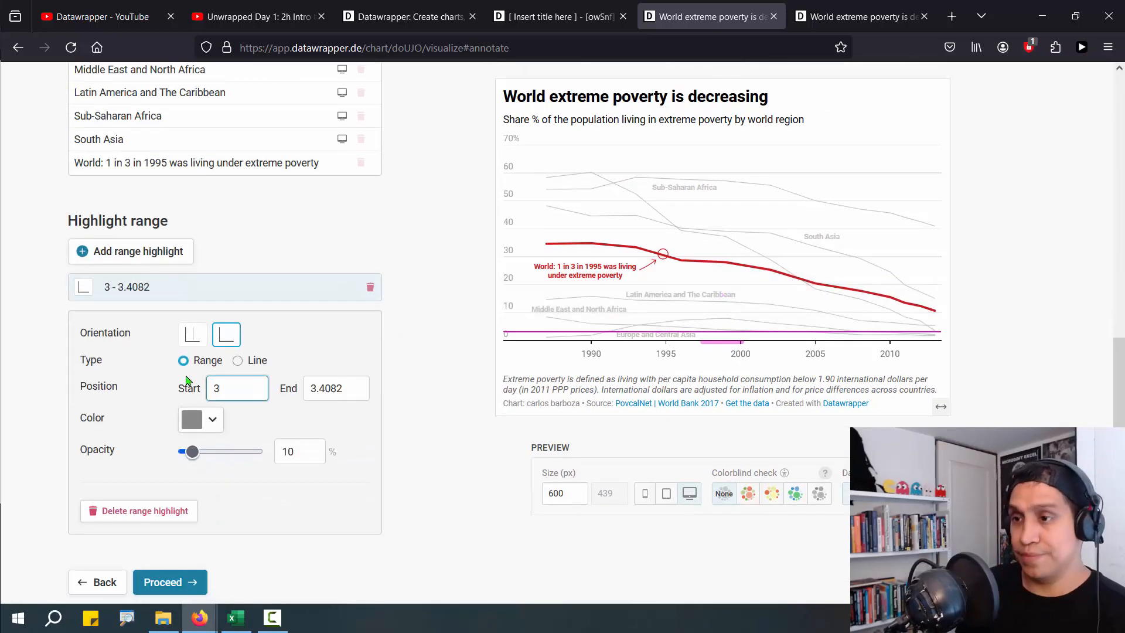
double_click(355, 394)
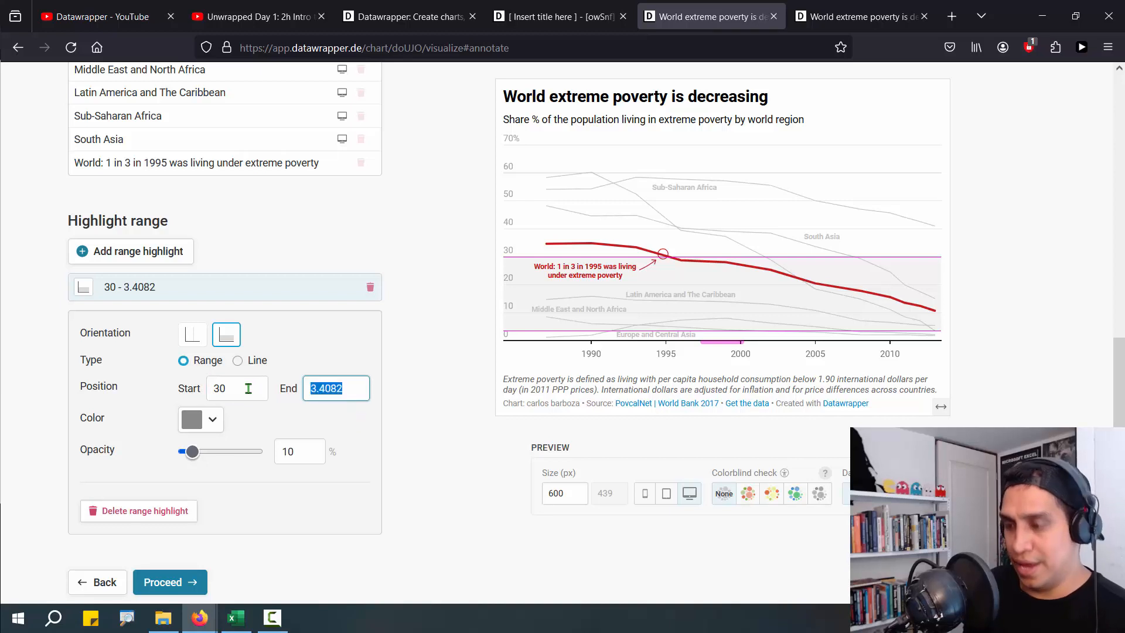
text(0)
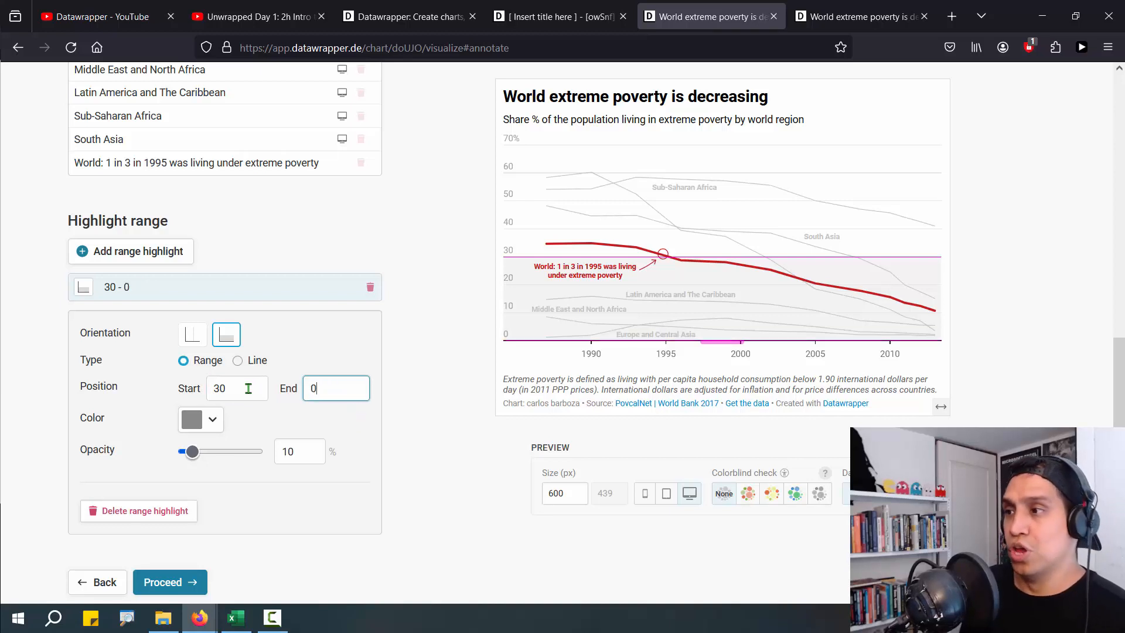
click(450, 230)
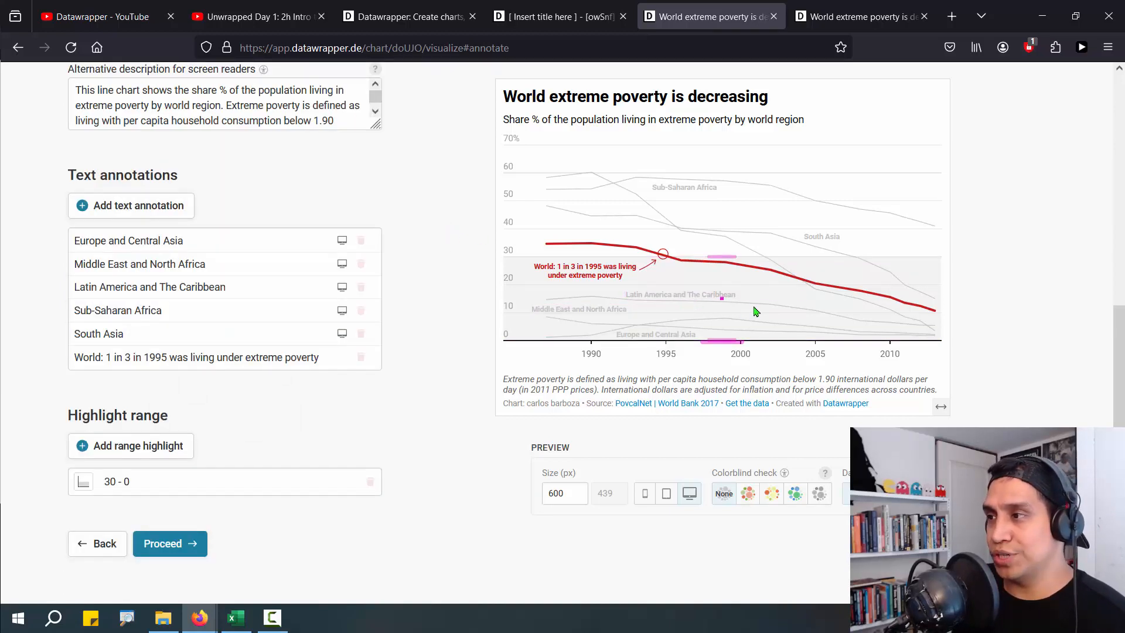
Step: Inspect the highlighted band on the chart and delete the 30 to 0 range highlight
mouse_move(779, 235)
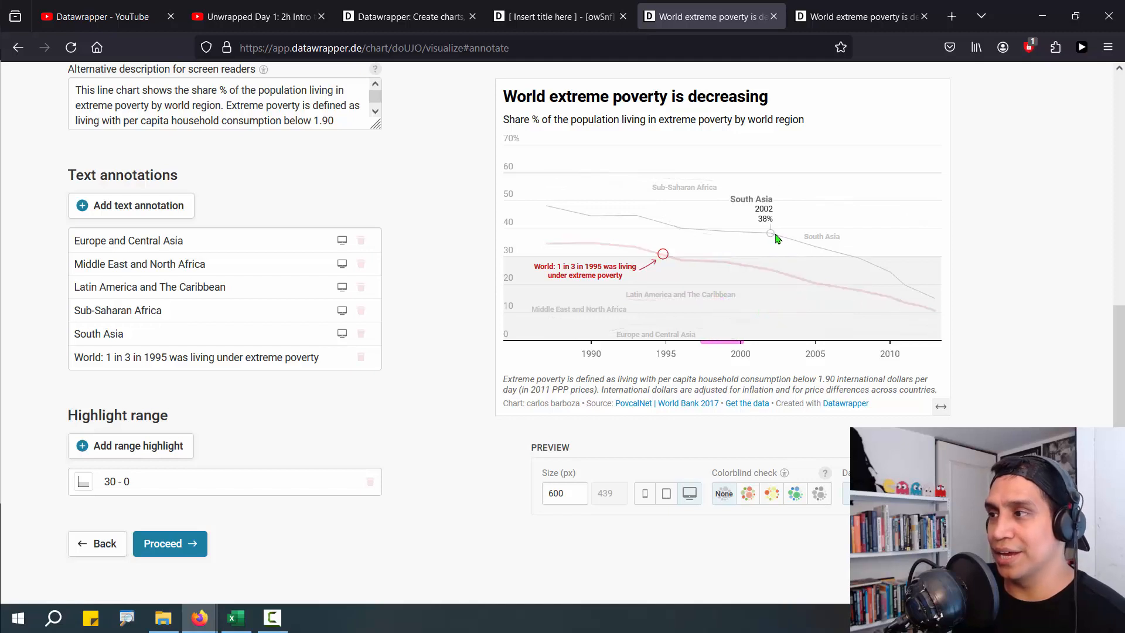
mouse_move(625, 259)
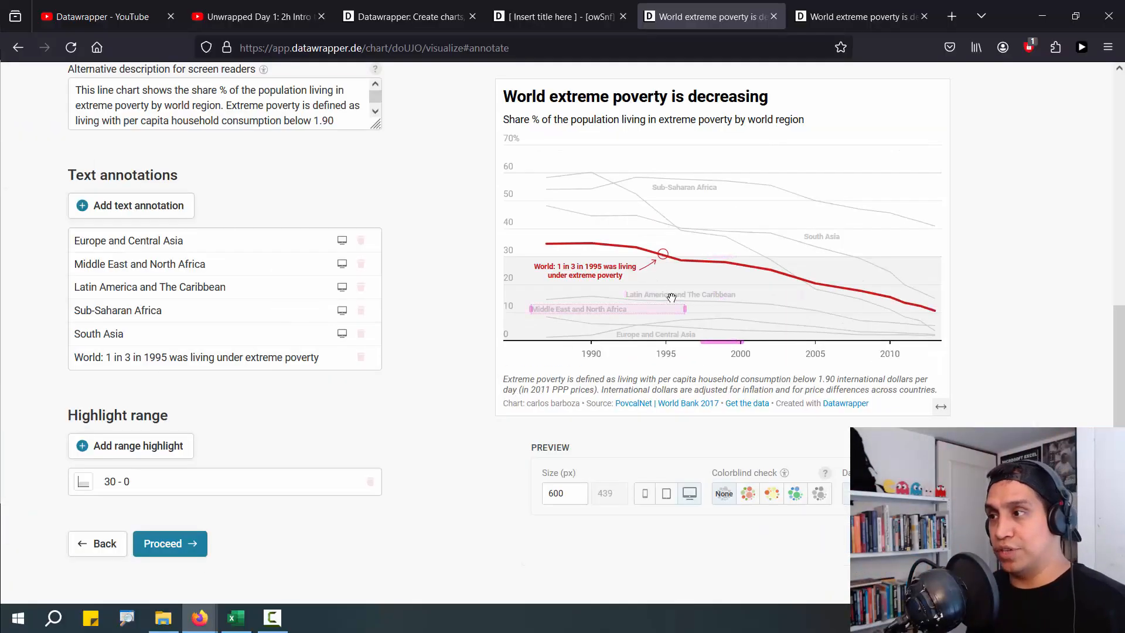
scroll(368, 264, up, 3)
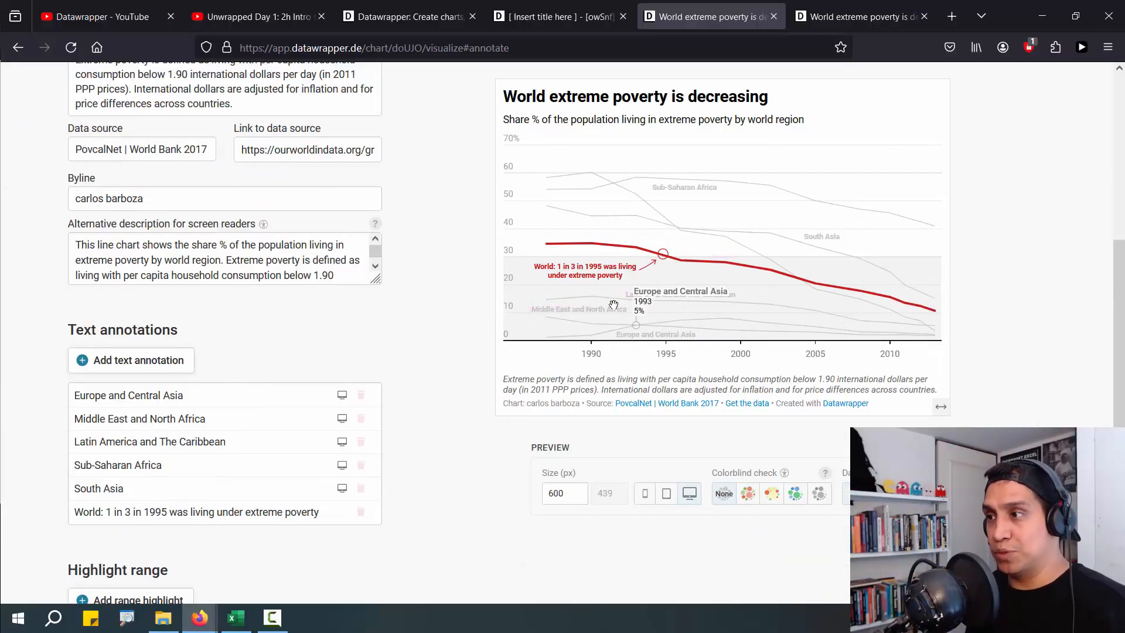
right_click(546, 295)
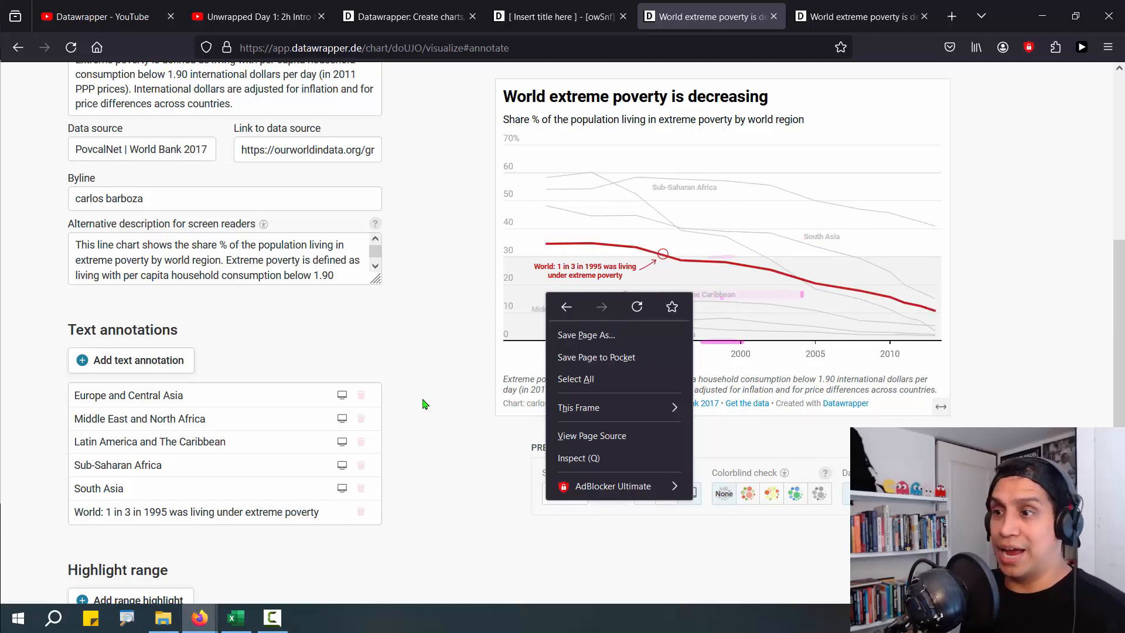
click(501, 488)
scroll(486, 491, down, 5)
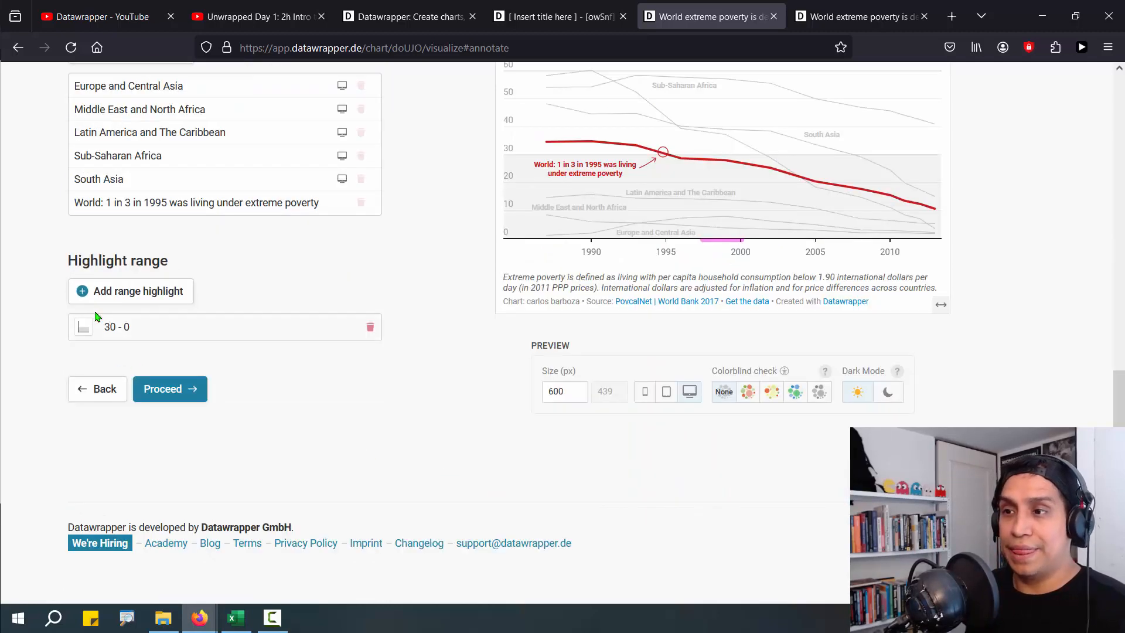
click(370, 330)
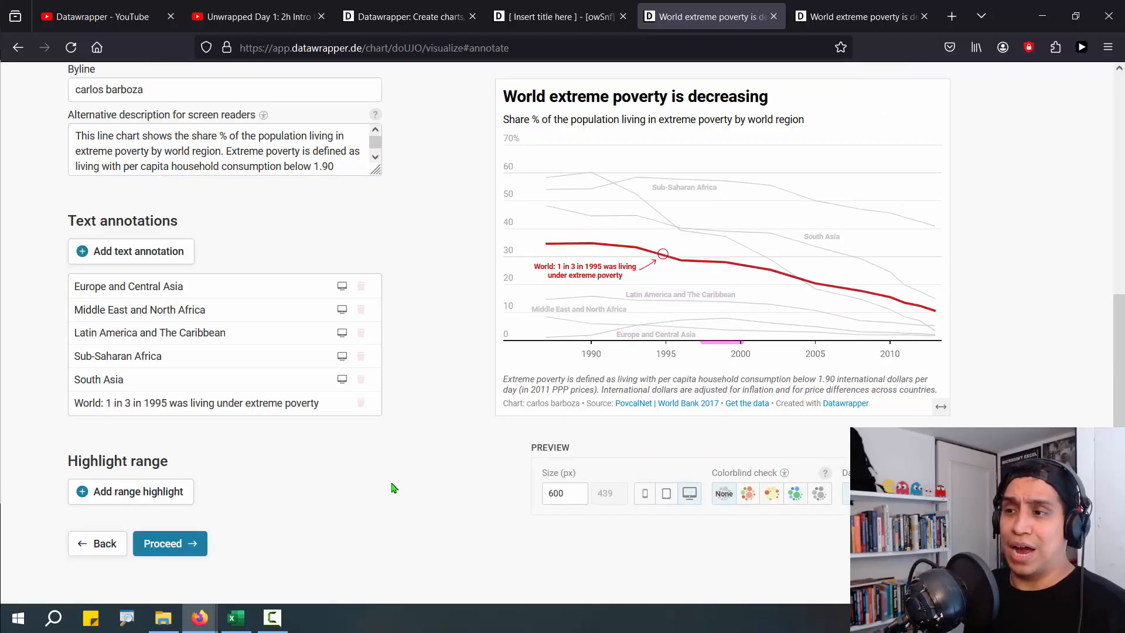
Step: Add a new horizontal range highlight across the chart from about 27 to 5 on the vertical axis, and deselect it
click(172, 497)
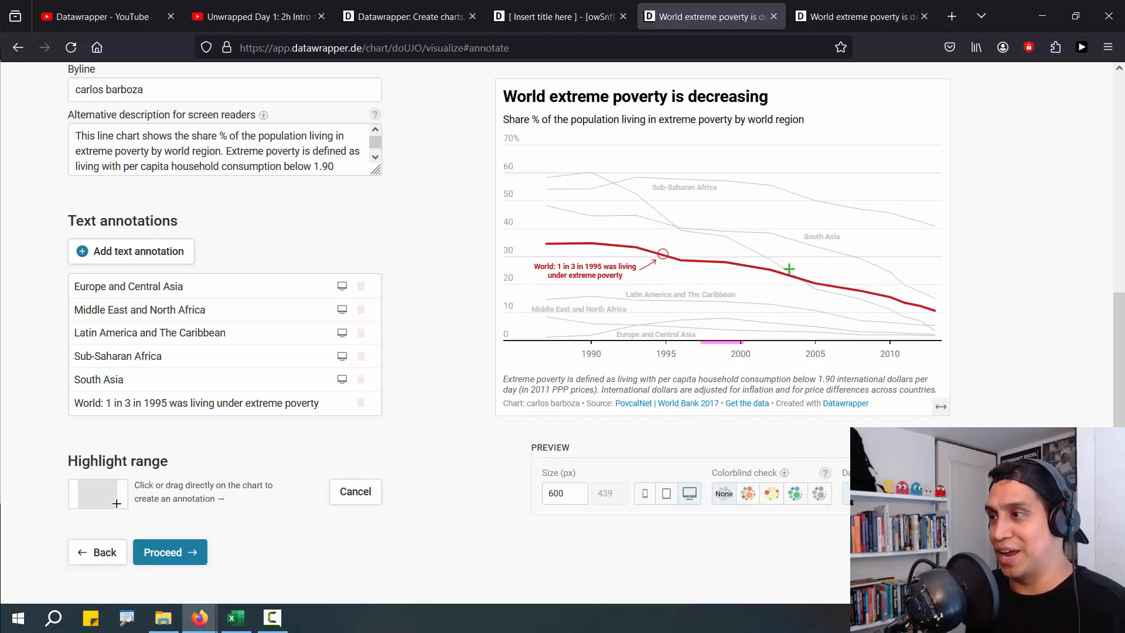
drag(808, 265, 740, 336)
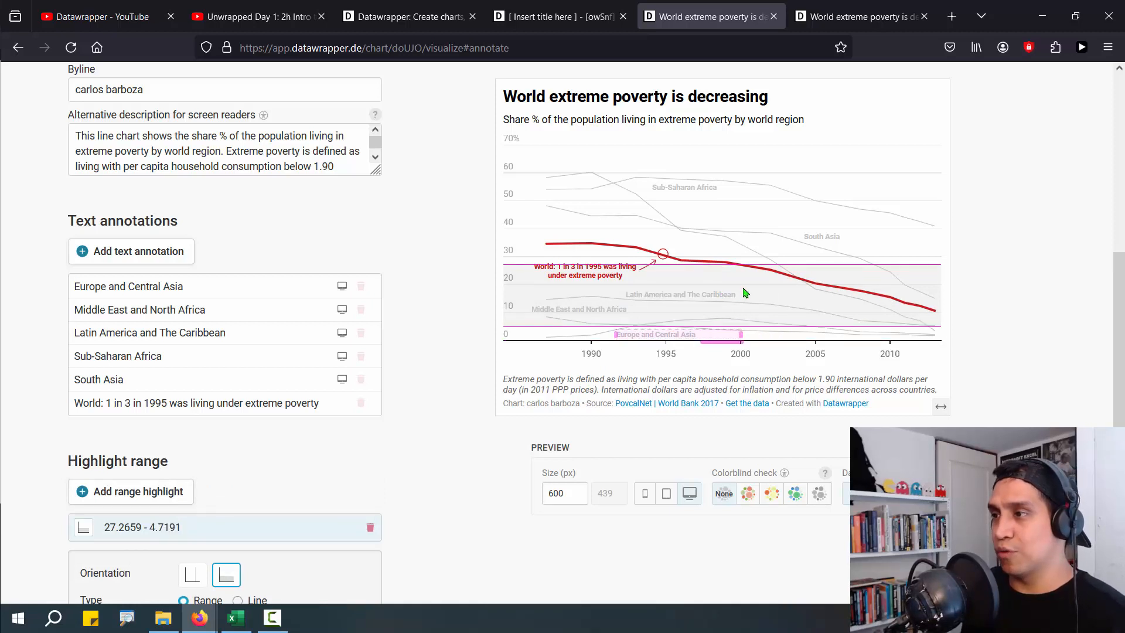
click(720, 258)
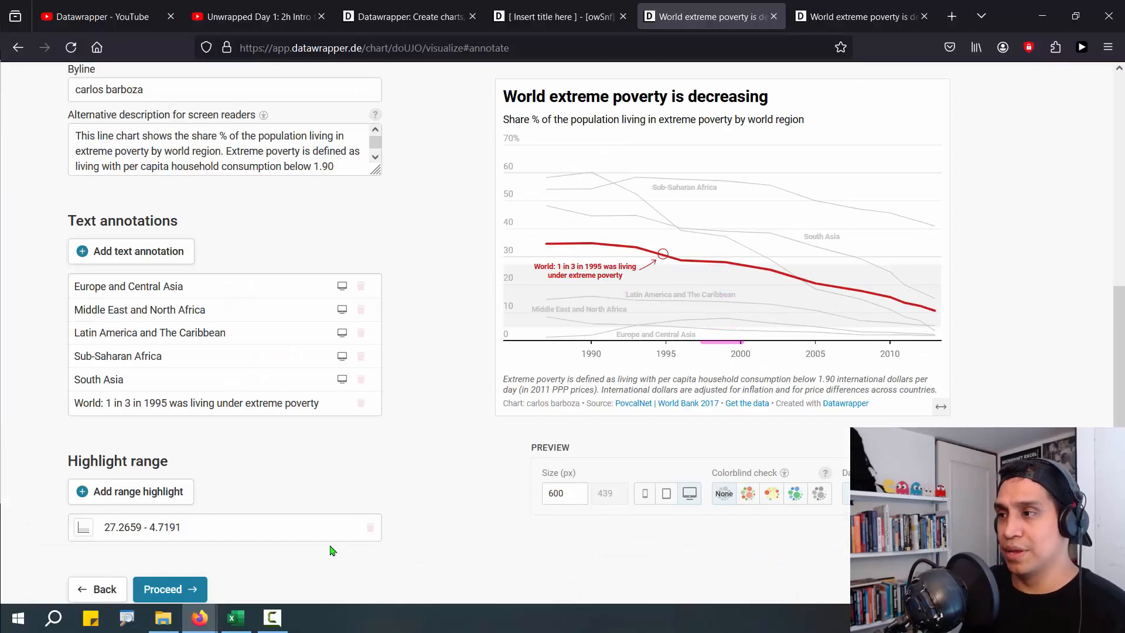
Step: Leave the annotation settings, go to the Publish & Embed stage and republish the chart
click(191, 589)
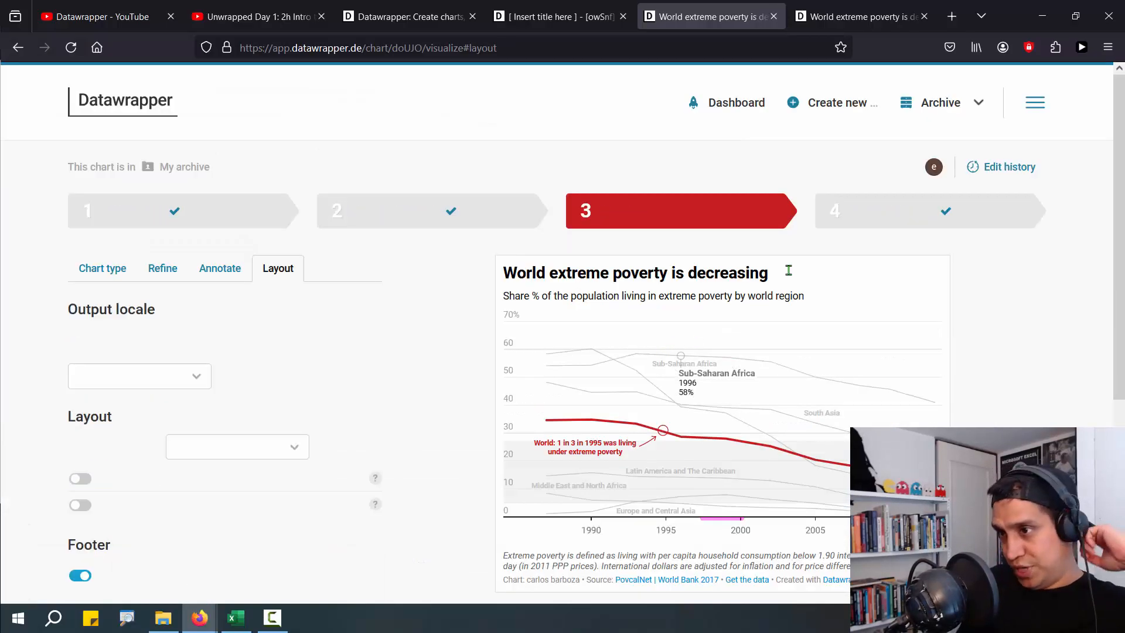
click(883, 226)
click(311, 321)
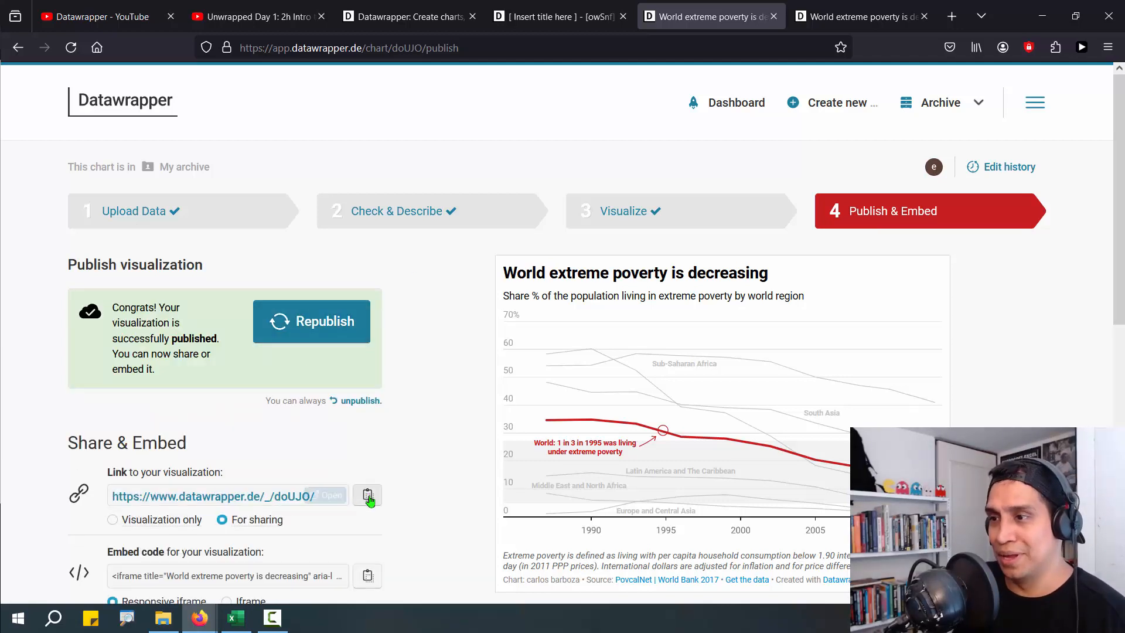
Step: Copy the published visualization's sharing link and load the public chart page in the other browser tab
click(368, 494)
click(797, 5)
click(623, 49)
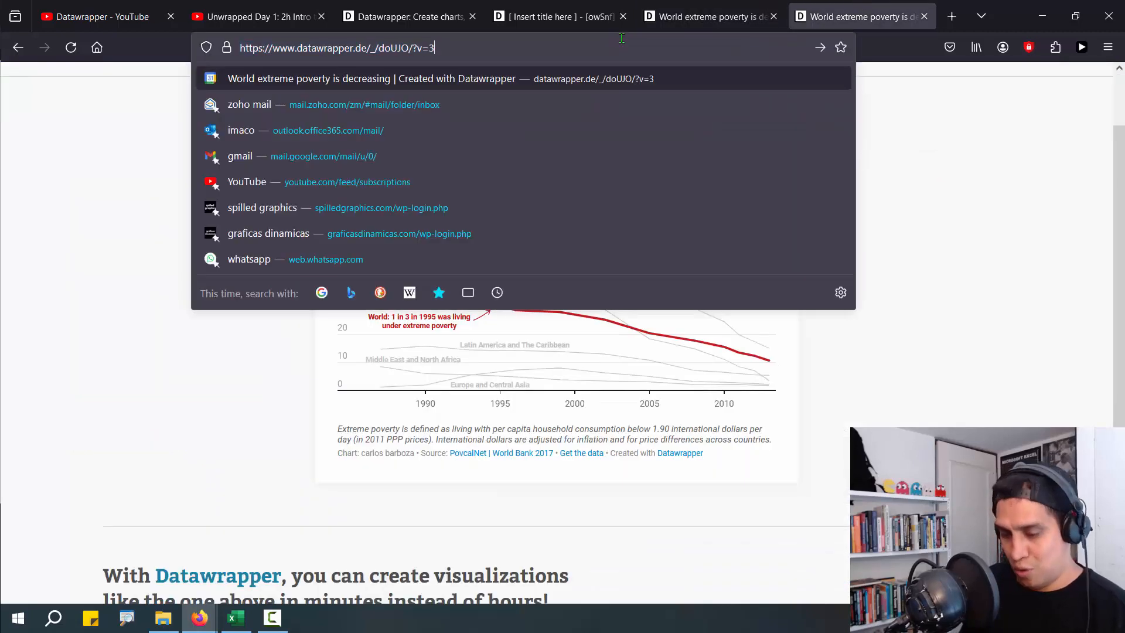
key(Return)
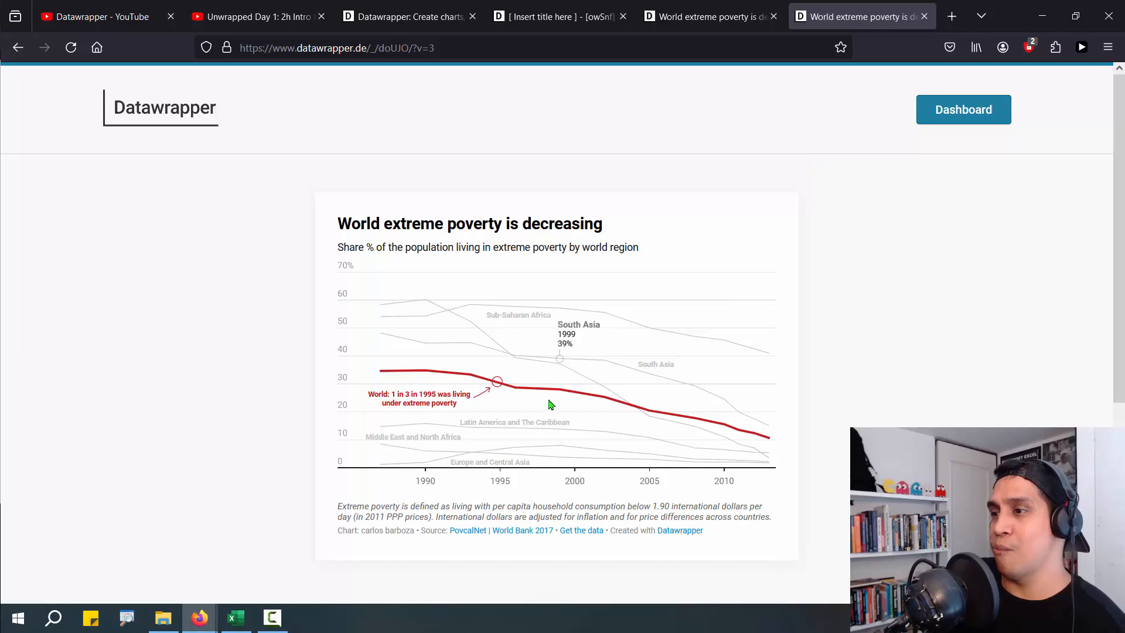
Step: Republish the poverty chart once more and reload its public page from the copied sharing link
click(680, 5)
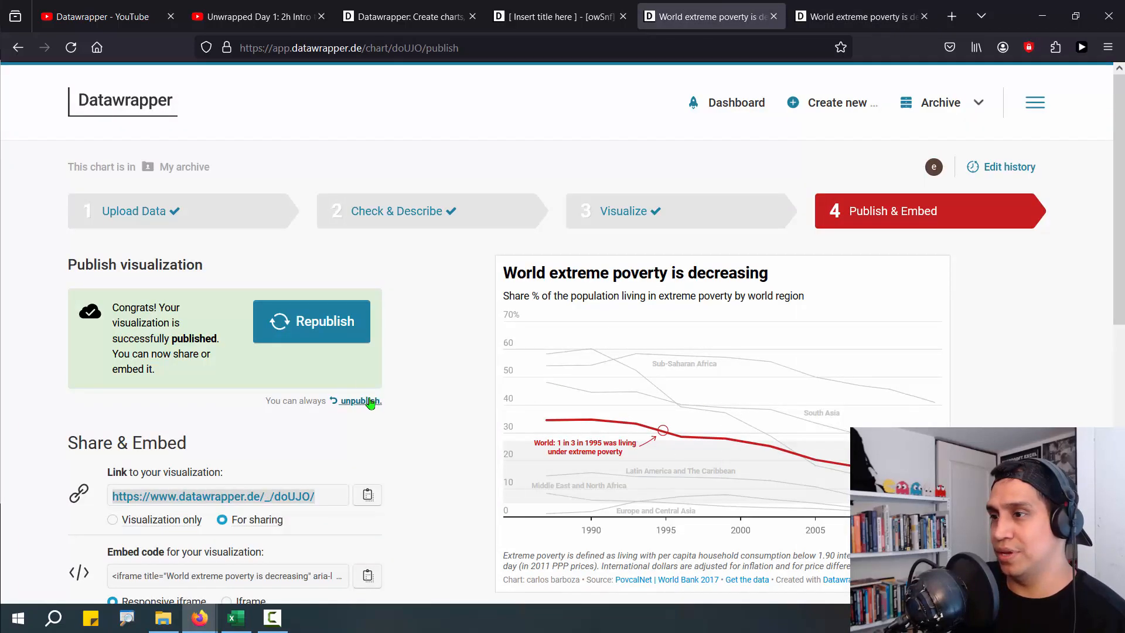
click(314, 330)
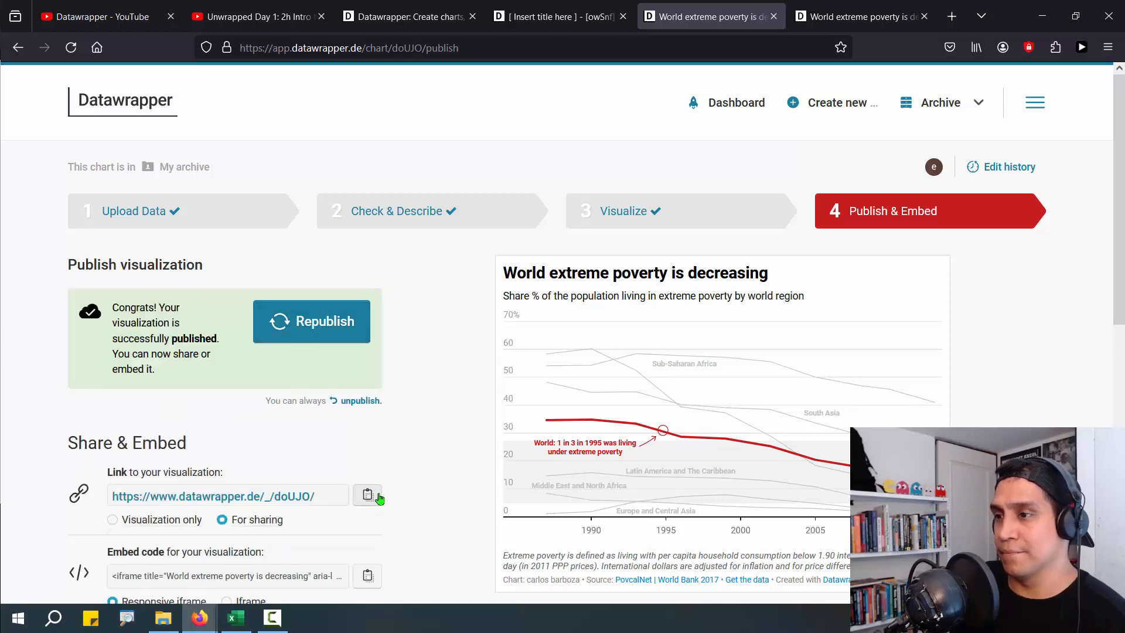
click(375, 495)
click(917, 7)
click(463, 49)
key(ctrl+v)
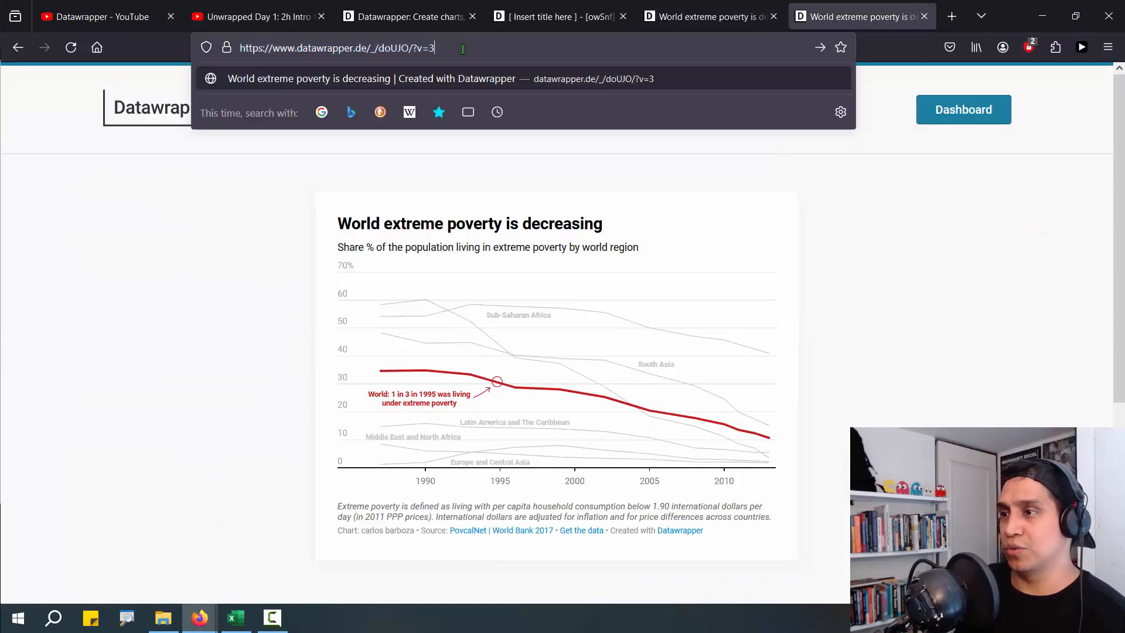
key(Return)
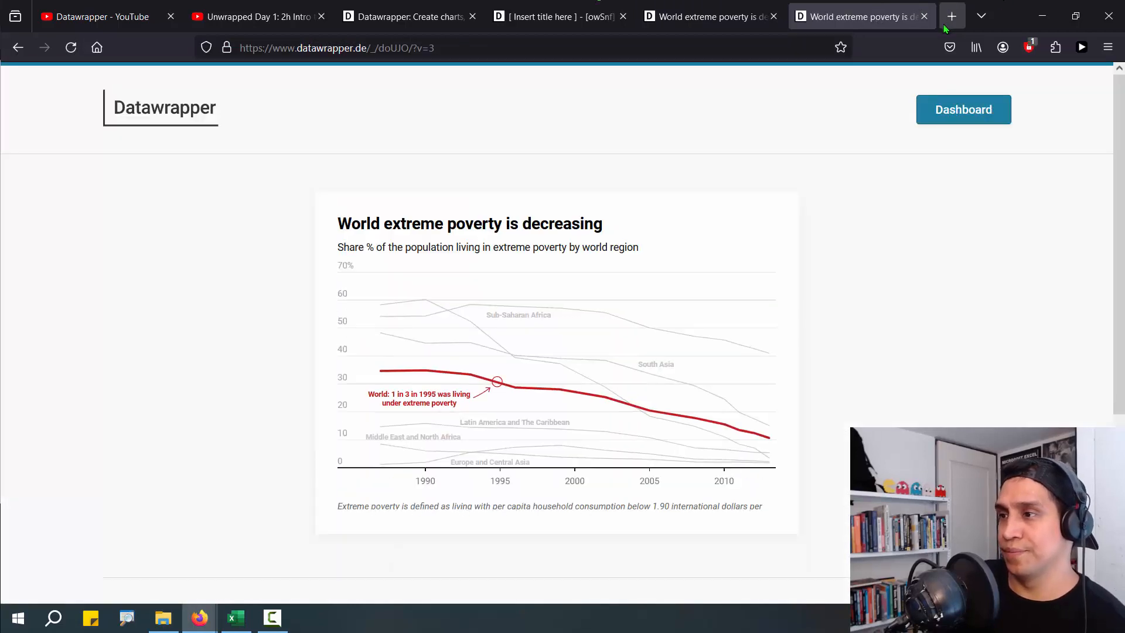
Step: Return to the chart editor and review the annotation settings, including the text annotations and the range highlight
click(671, 5)
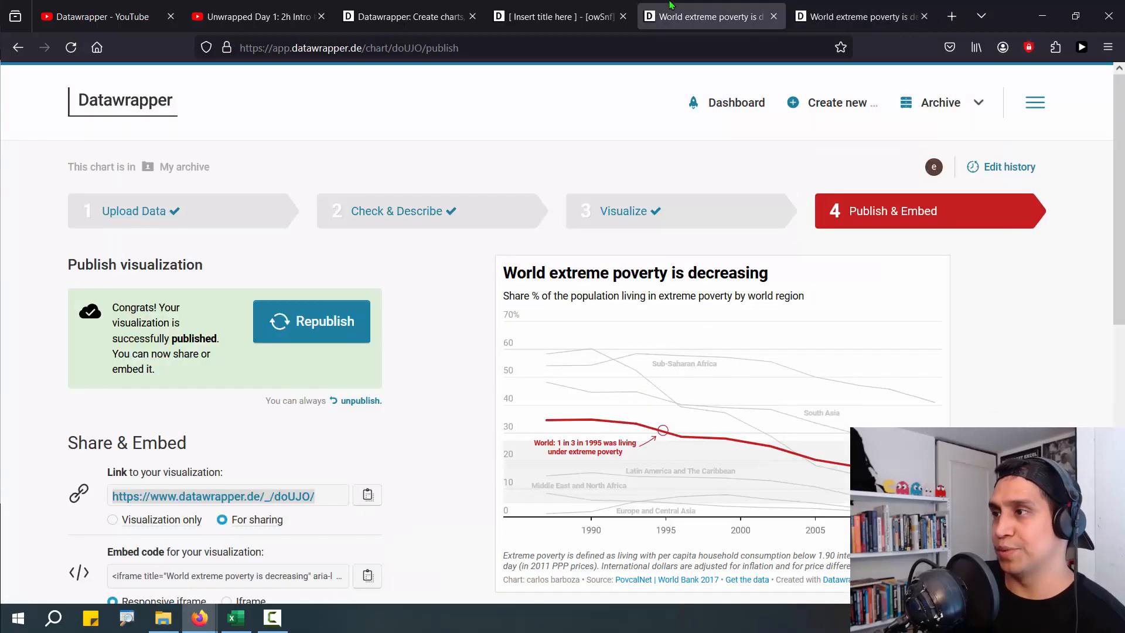
scroll(739, 490, down, 2)
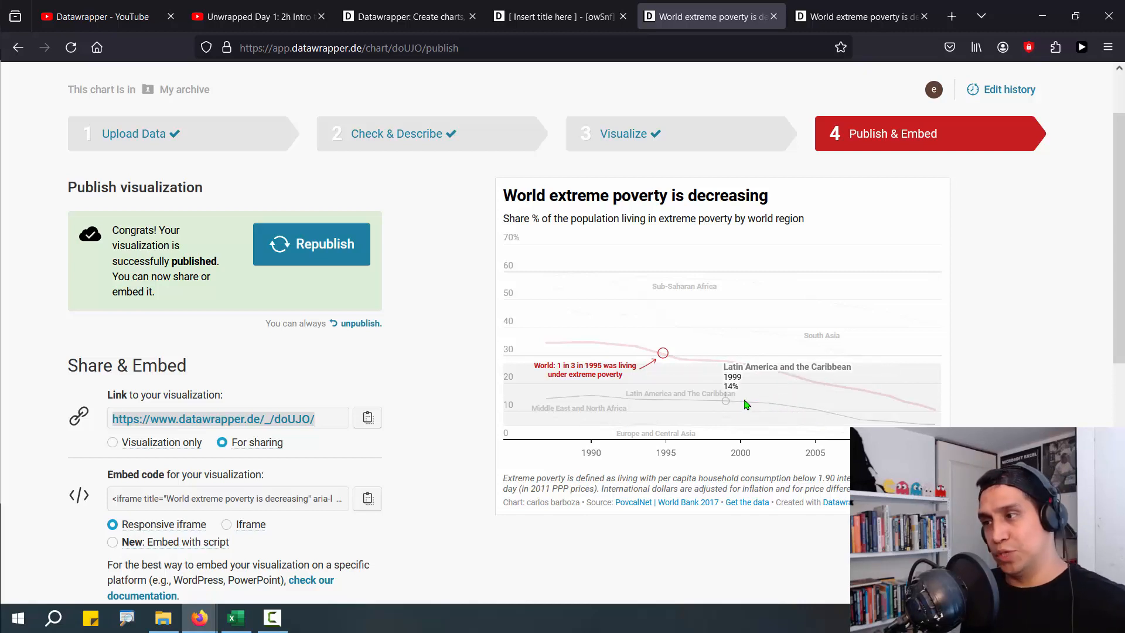
click(733, 139)
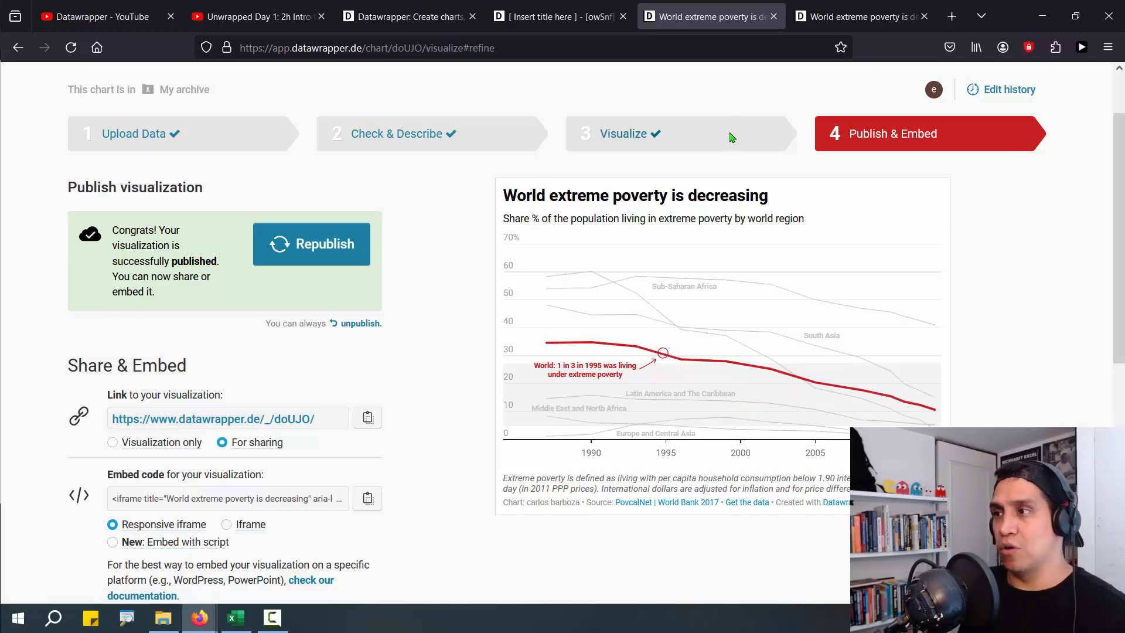
click(222, 269)
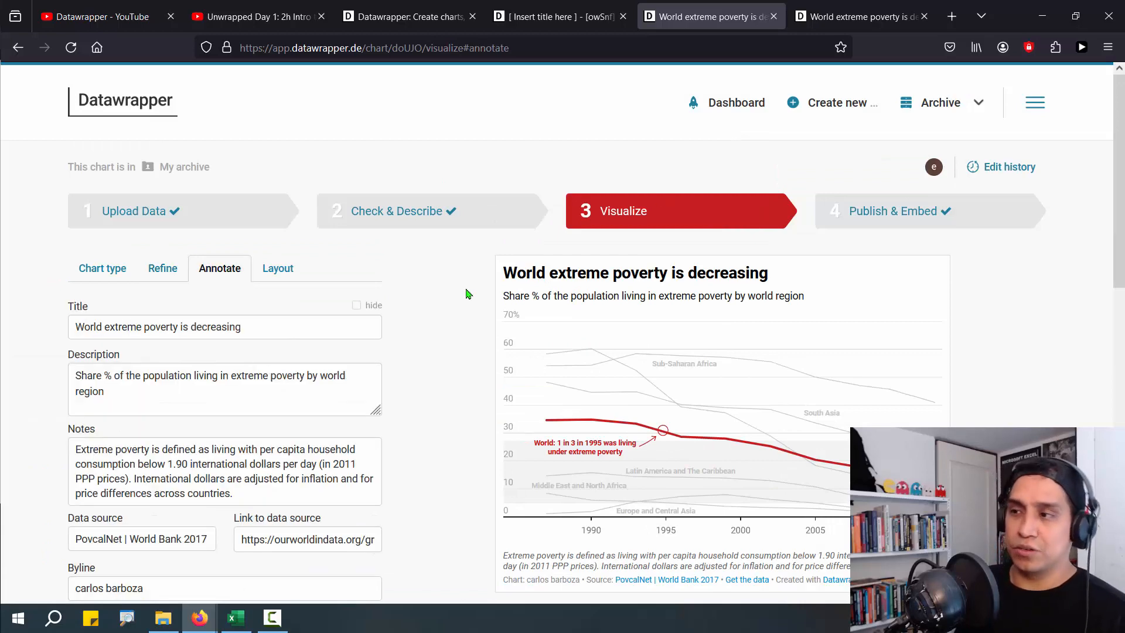
scroll(451, 316, down, 2)
scroll(433, 334, down, 12)
scroll(434, 334, up, 12)
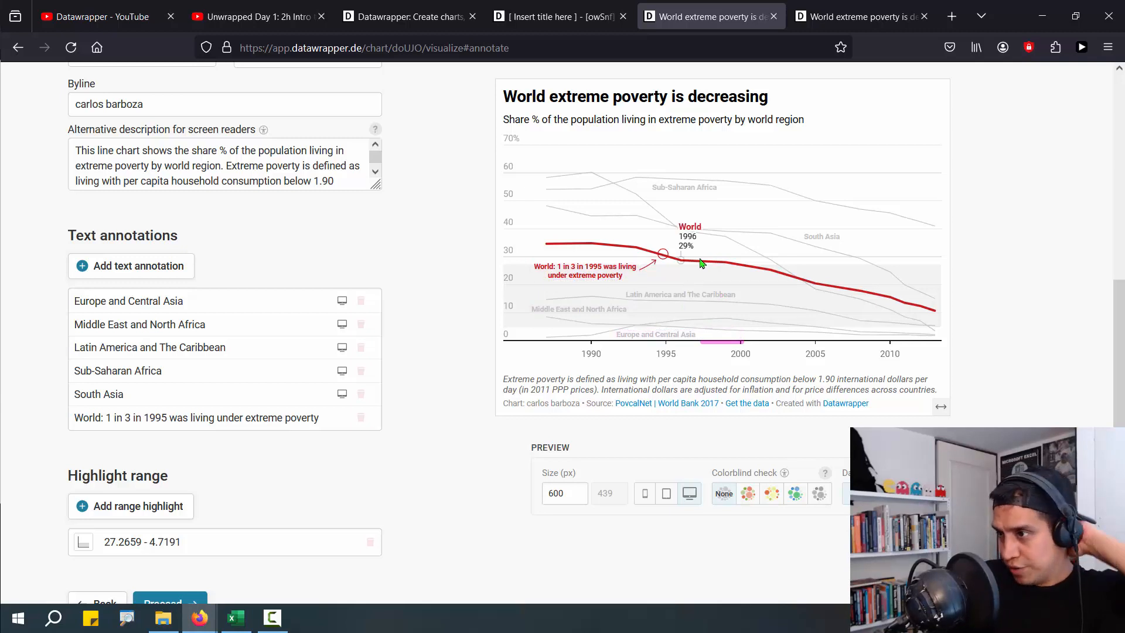
scroll(449, 332, up, 4)
scroll(450, 333, up, 4)
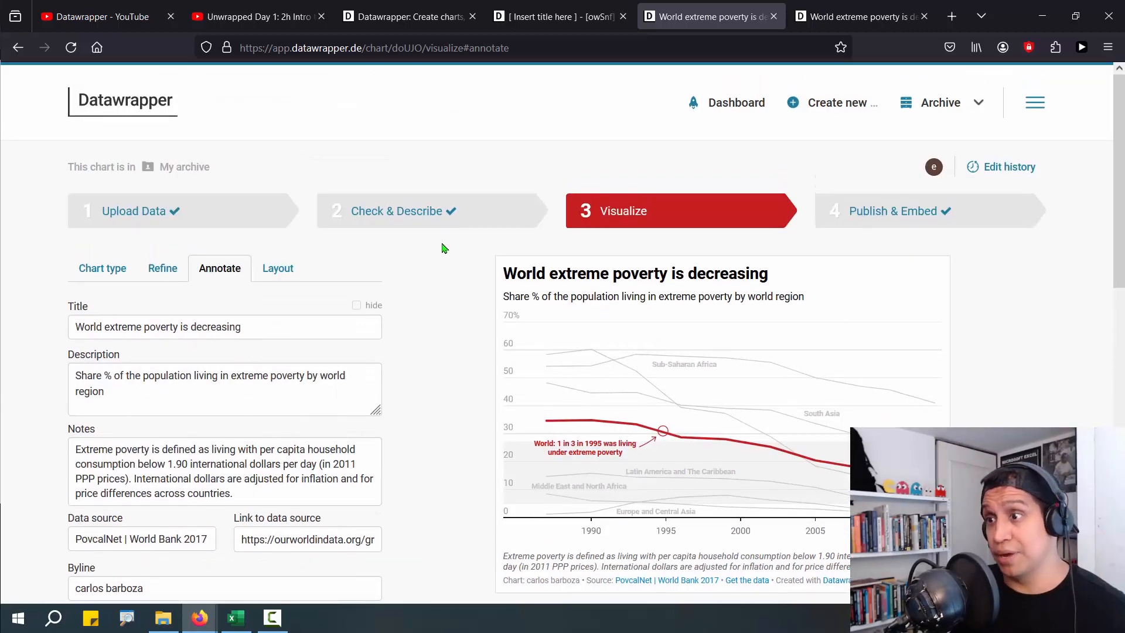
Step: Go back to the Publish & Embed stage and view the public chart page again
click(975, 214)
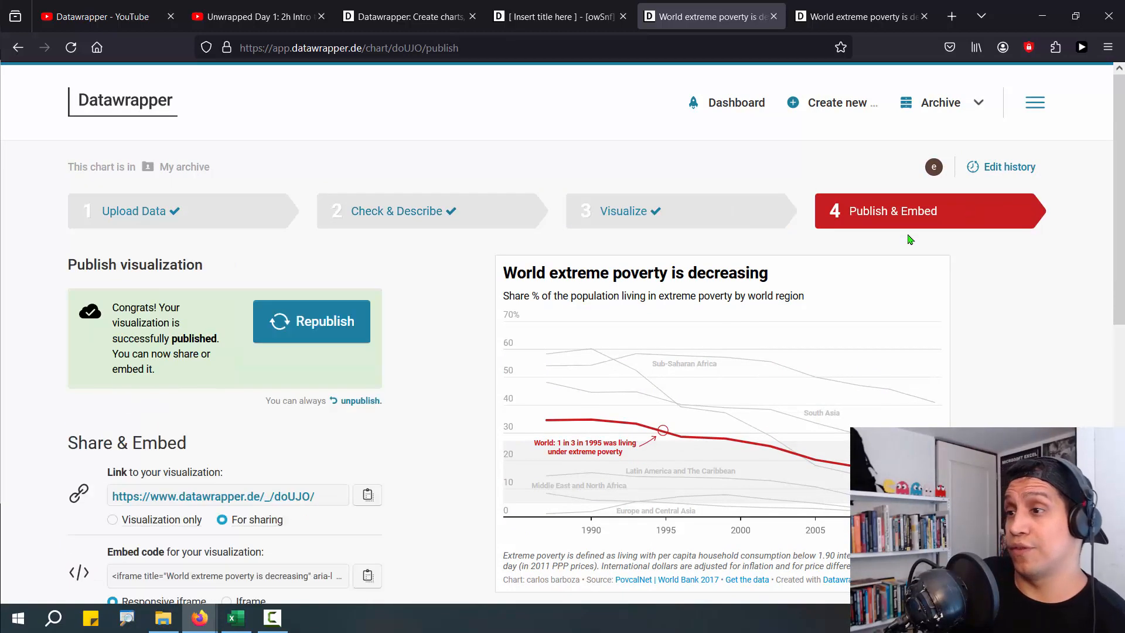
key(ctrl+Tab)
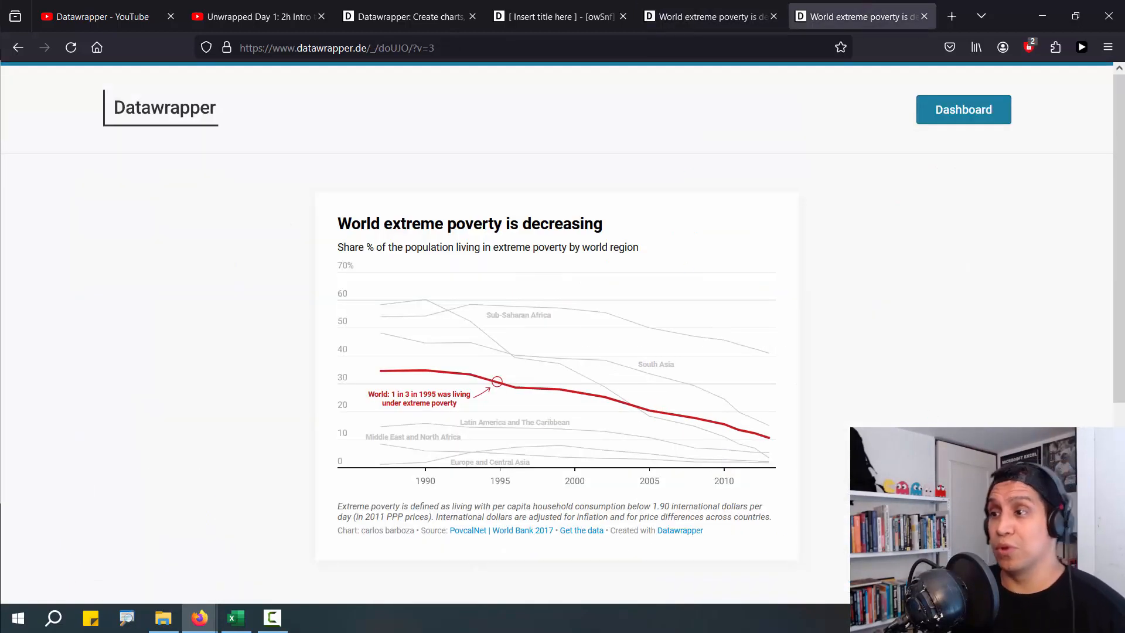
mouse_move(721, 372)
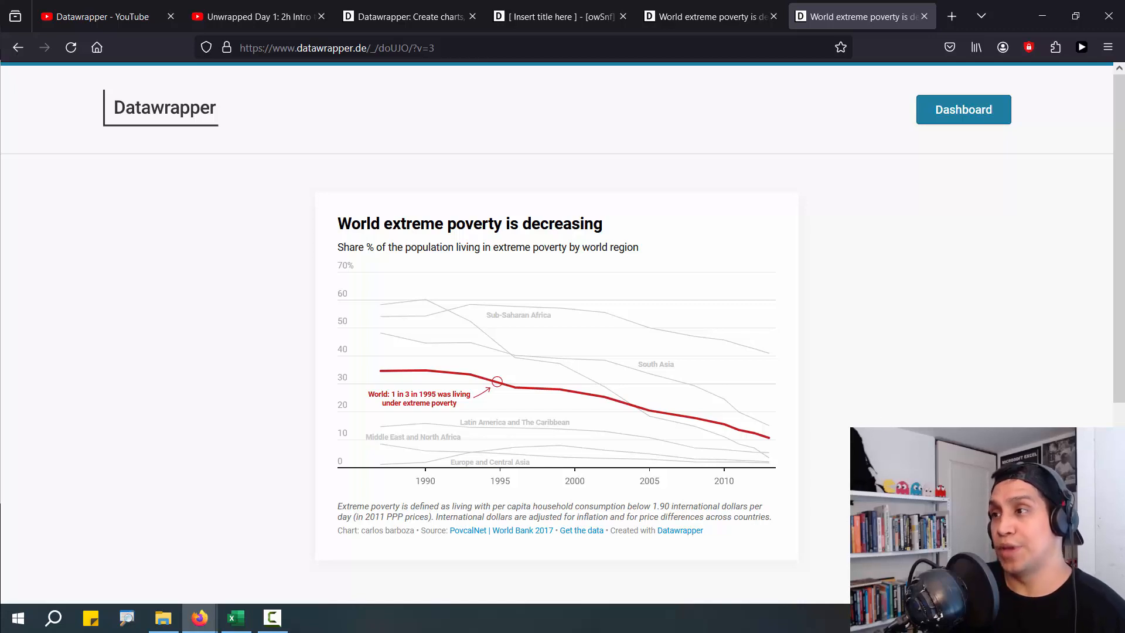
Step: Switch to the Datawrapper homepage and look through it down to the footer links
click(410, 16)
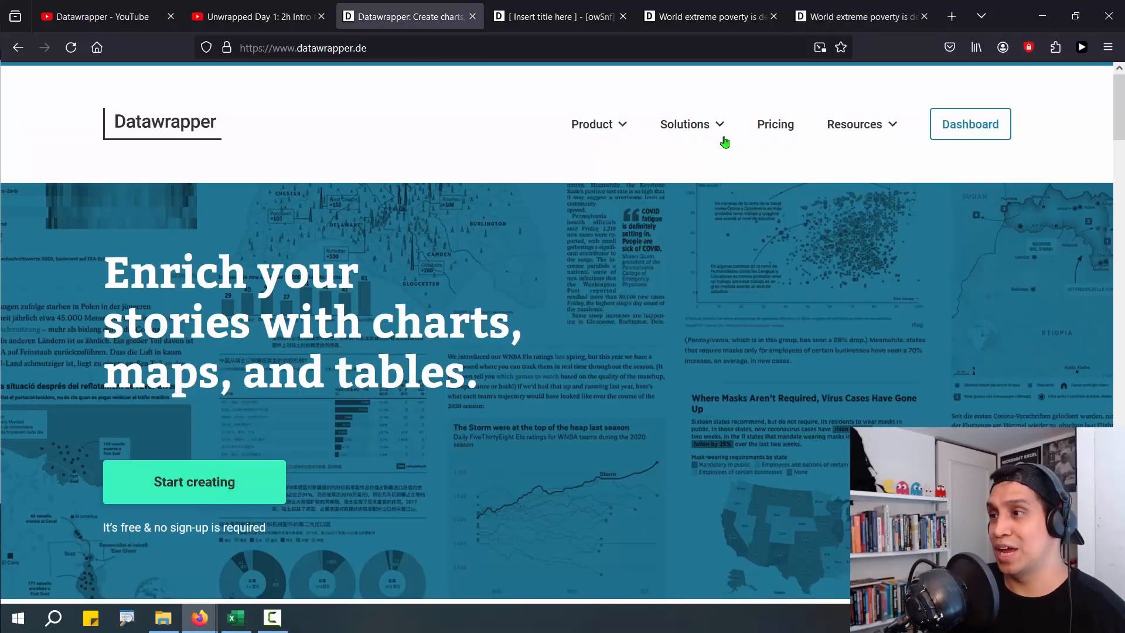
scroll(603, 287, down, 10)
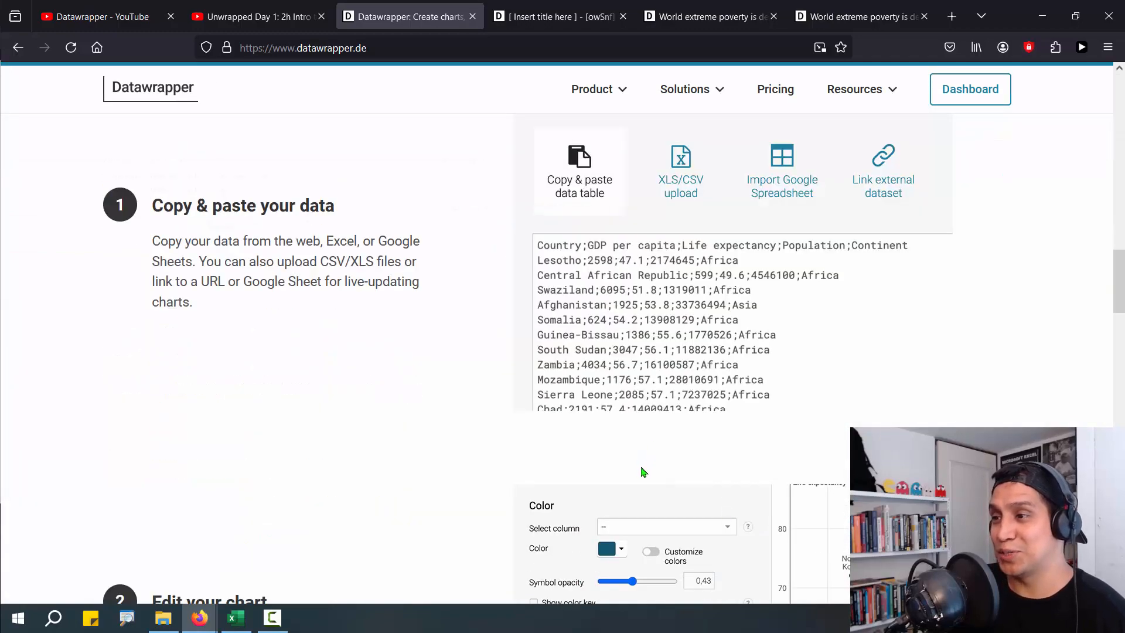
scroll(726, 514, down, 12)
scroll(589, 469, down, 10)
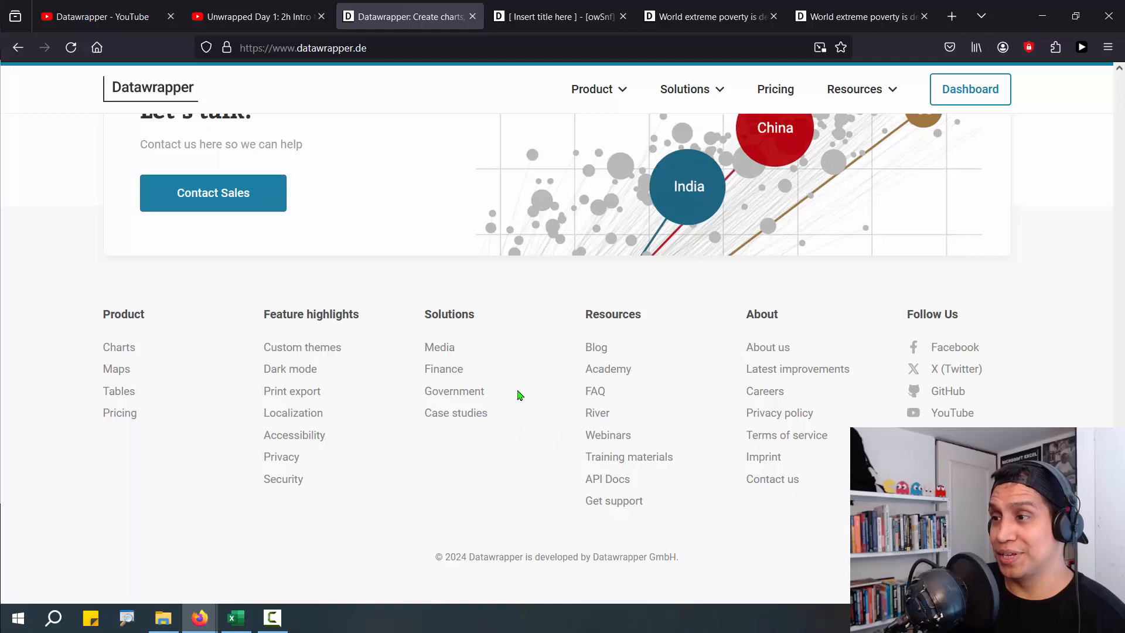
Step: Open the Datawrapper blog and browse its product news, Unwrapped conference and Data Vis Dispatch sections
click(596, 347)
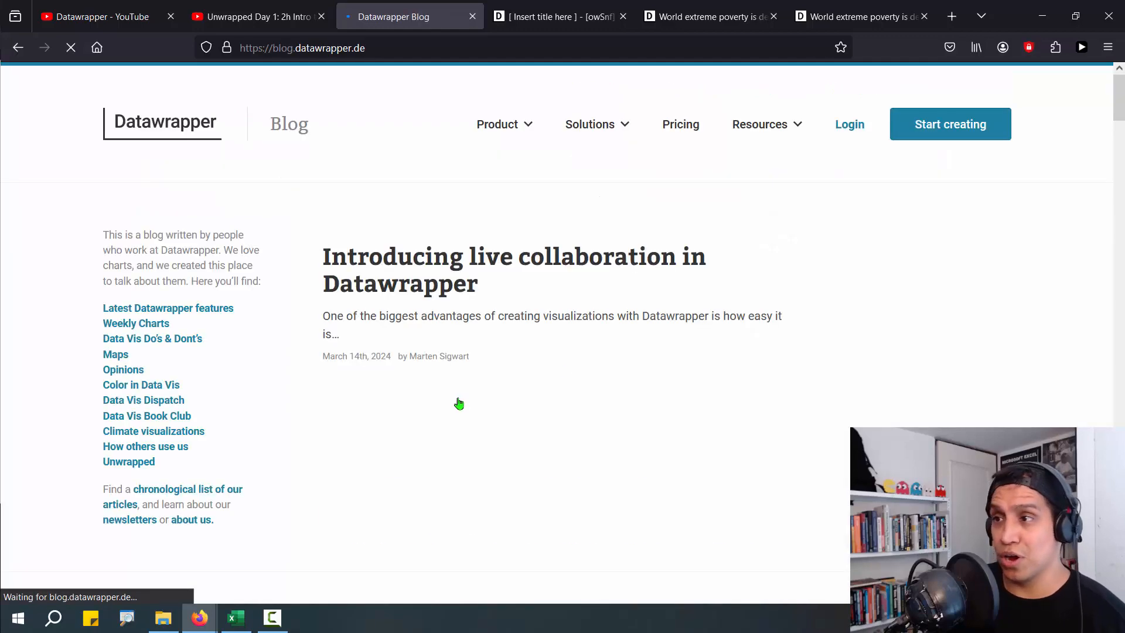
scroll(490, 392, down, 10)
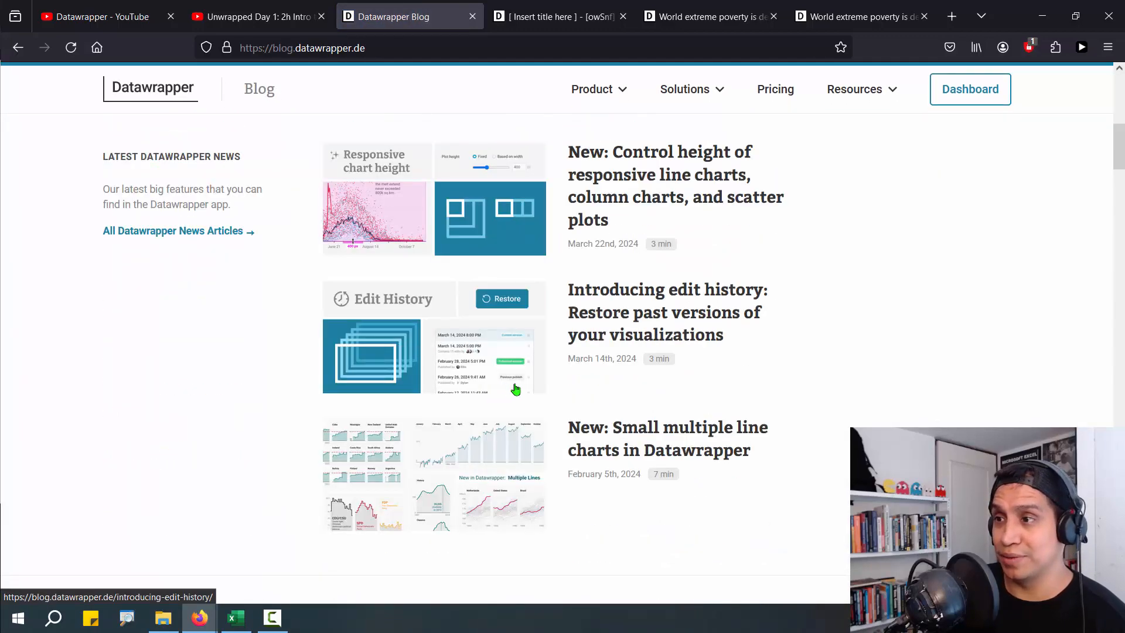
scroll(543, 378, up, 3)
scroll(554, 381, down, 8)
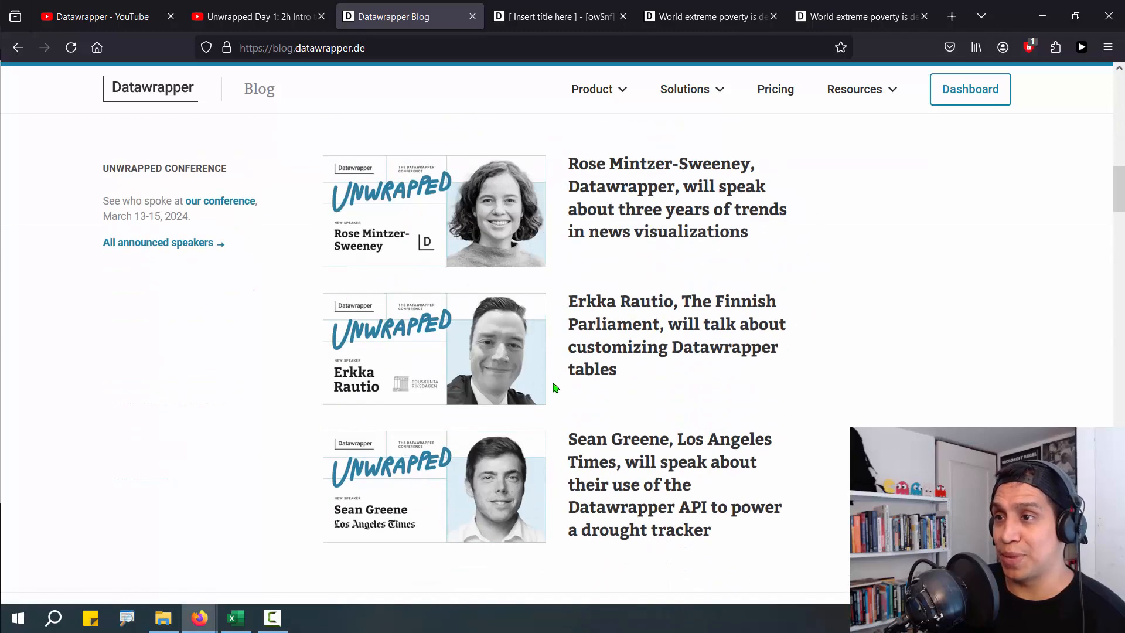
scroll(551, 381, down, 5)
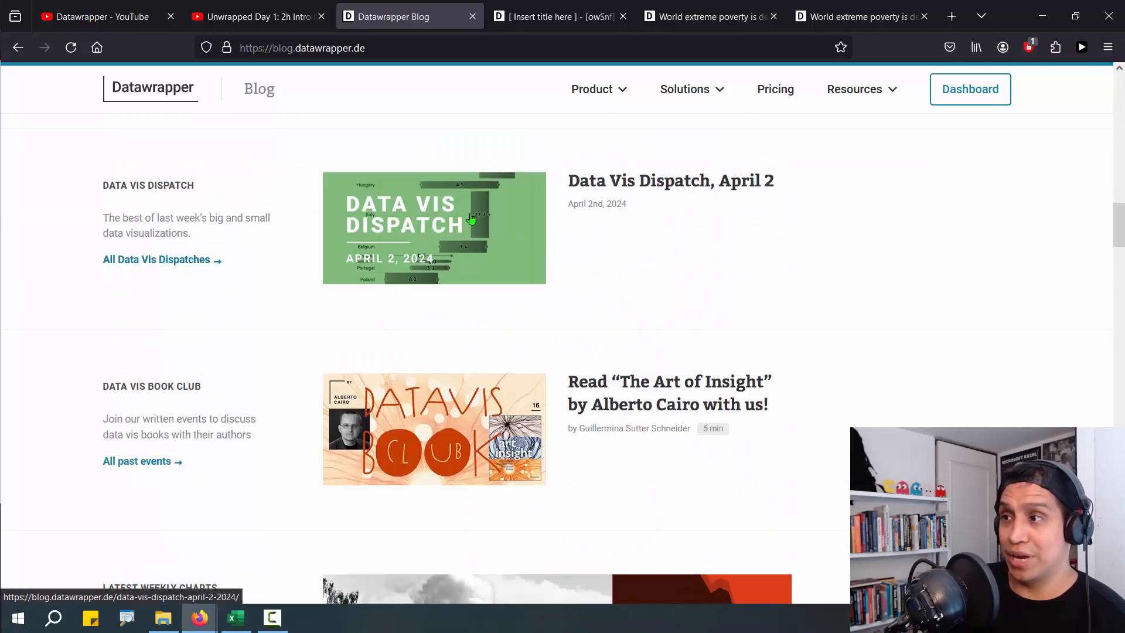
Step: Open the list of all Data Vis Dispatches and look through the weekly issues
click(184, 261)
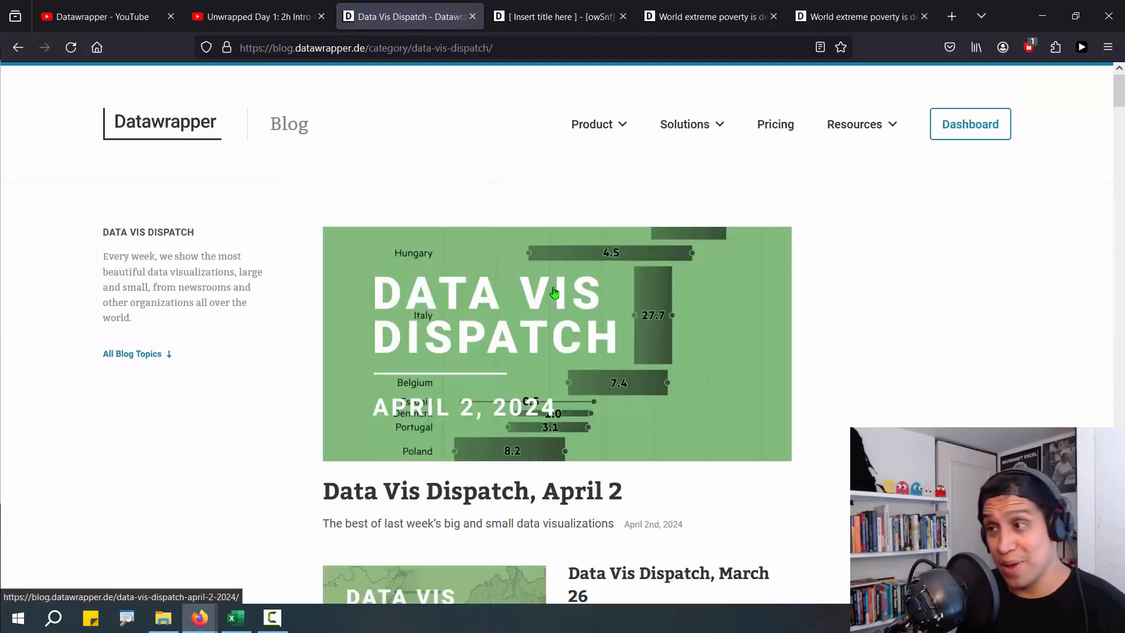
scroll(551, 296, down, 5)
scroll(554, 285, down, 5)
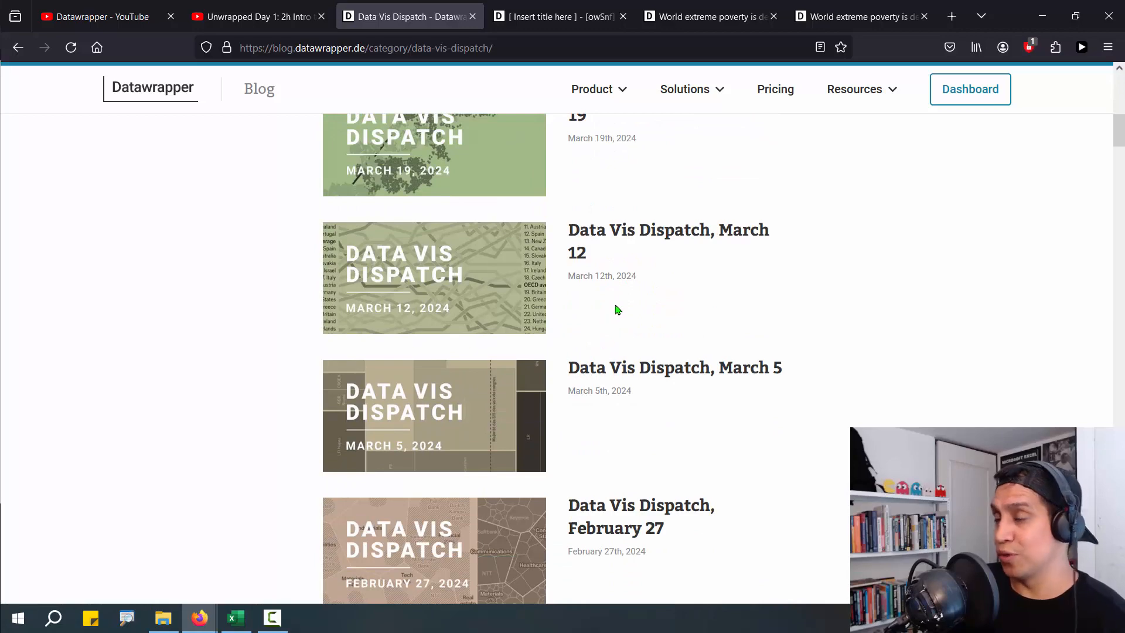
scroll(619, 316, up, 10)
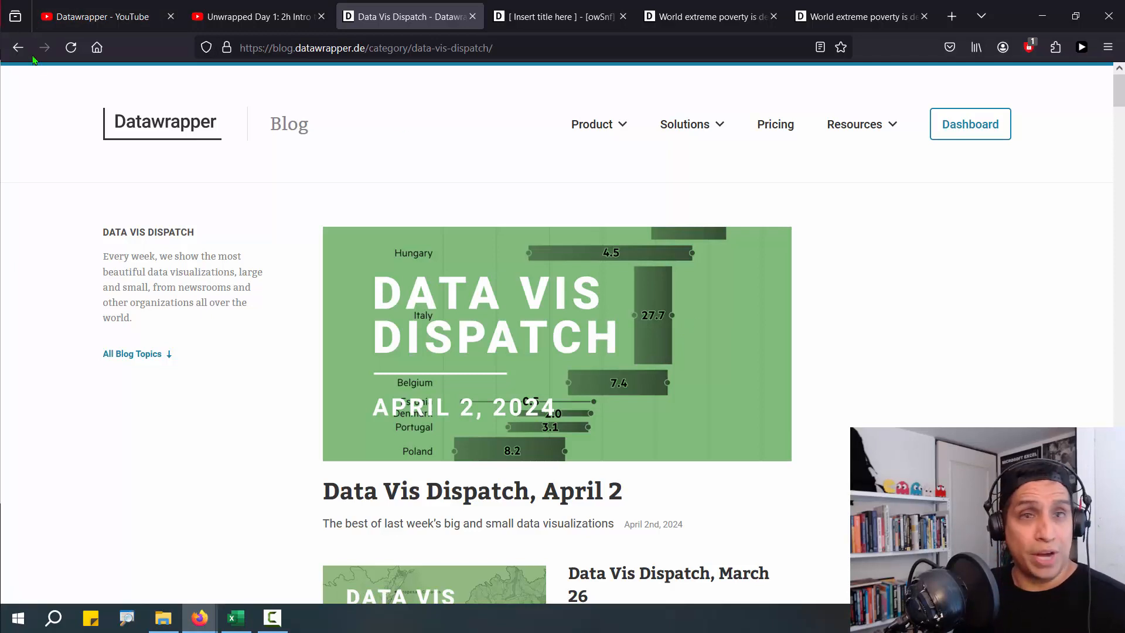
Step: Switch to YouTube and open the signed-in account's own channel, Data Visualization Perú
click(177, 9)
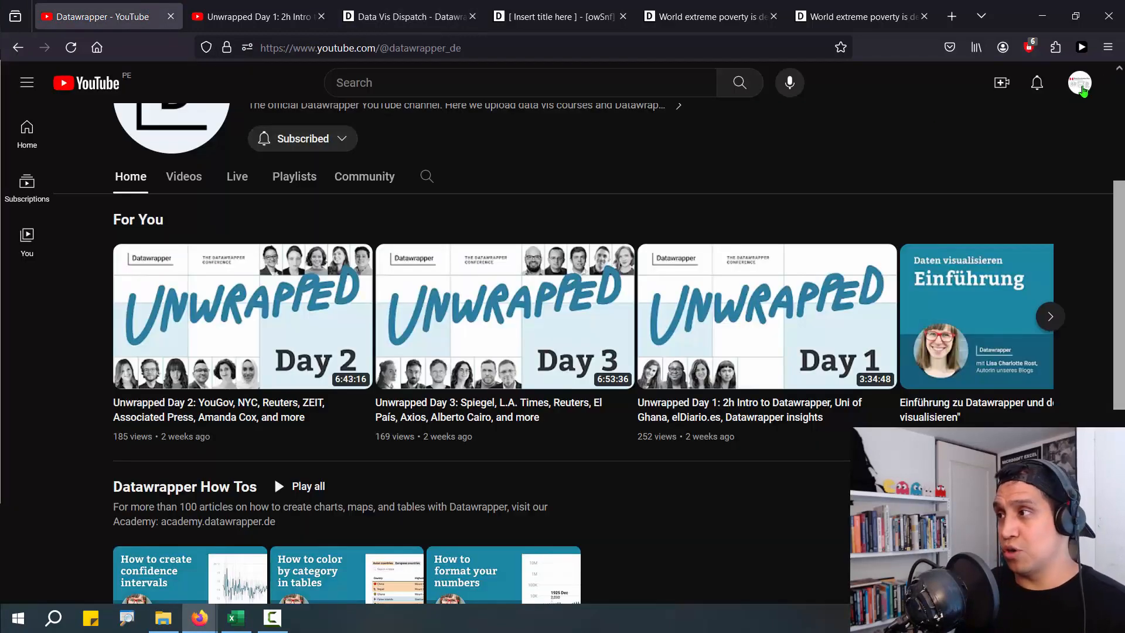
click(1080, 82)
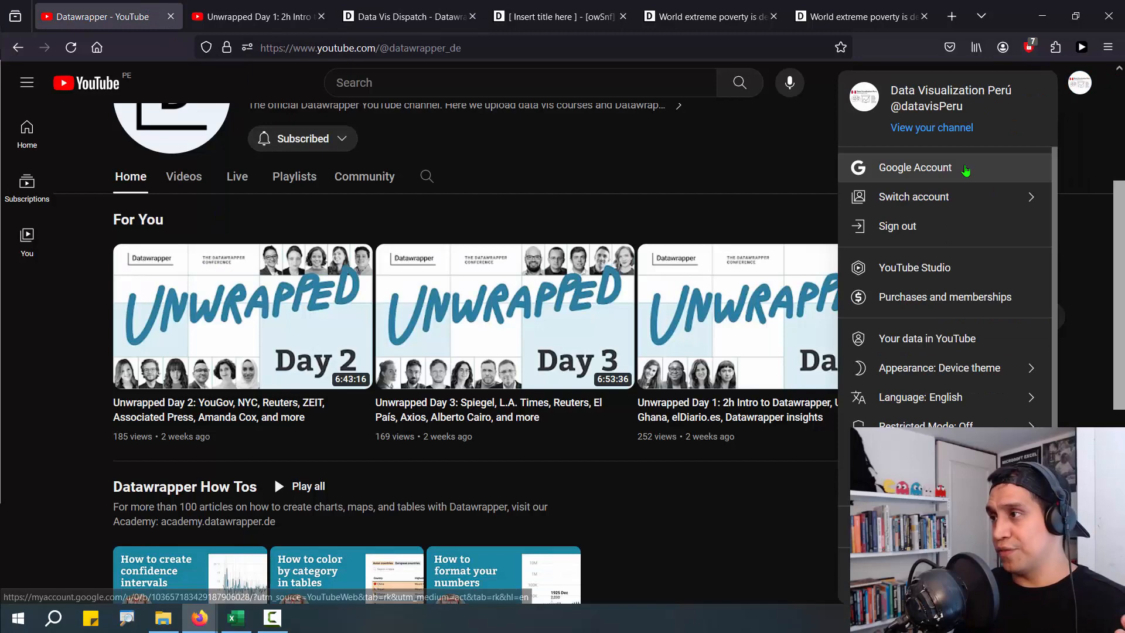
click(932, 127)
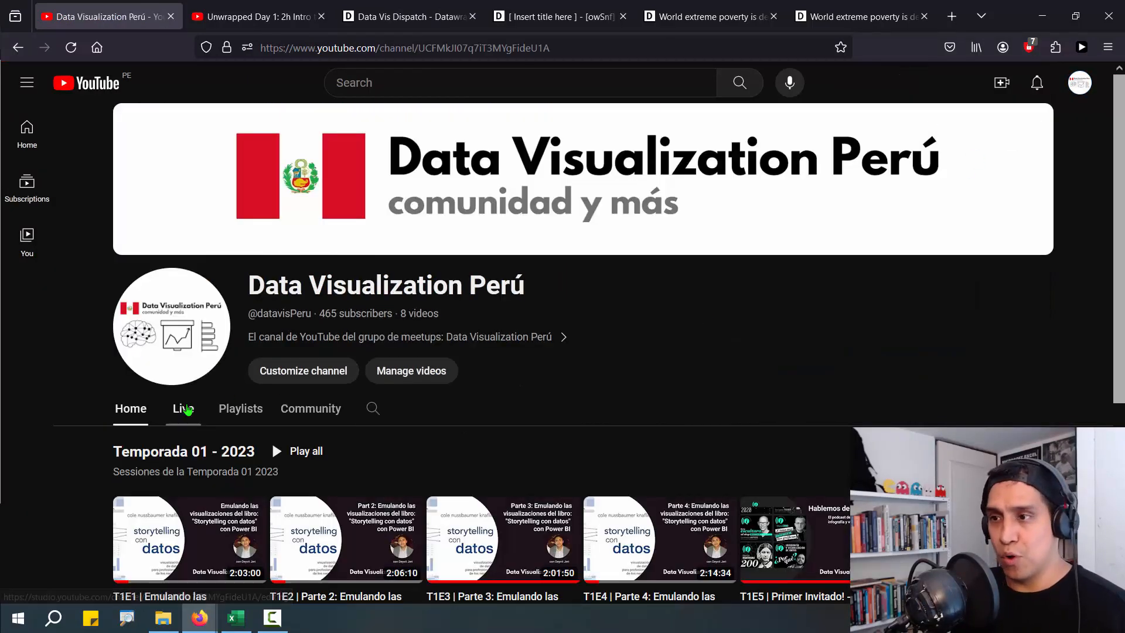
Step: Show the channel's live sessions and look through the upcoming and past streams
click(183, 408)
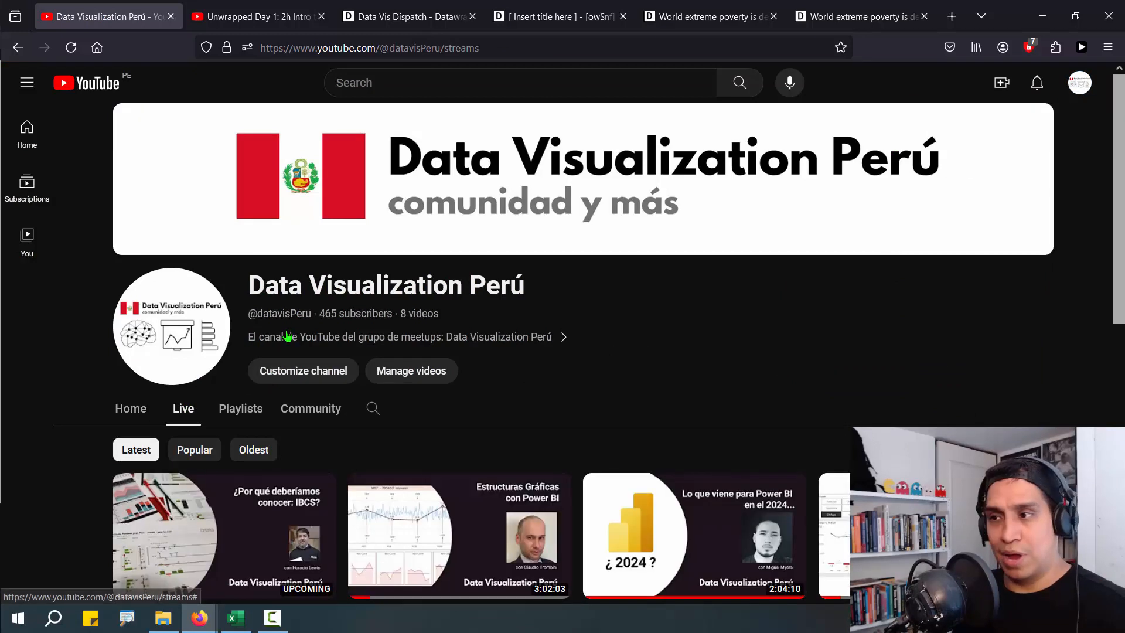
scroll(287, 338, down, 3)
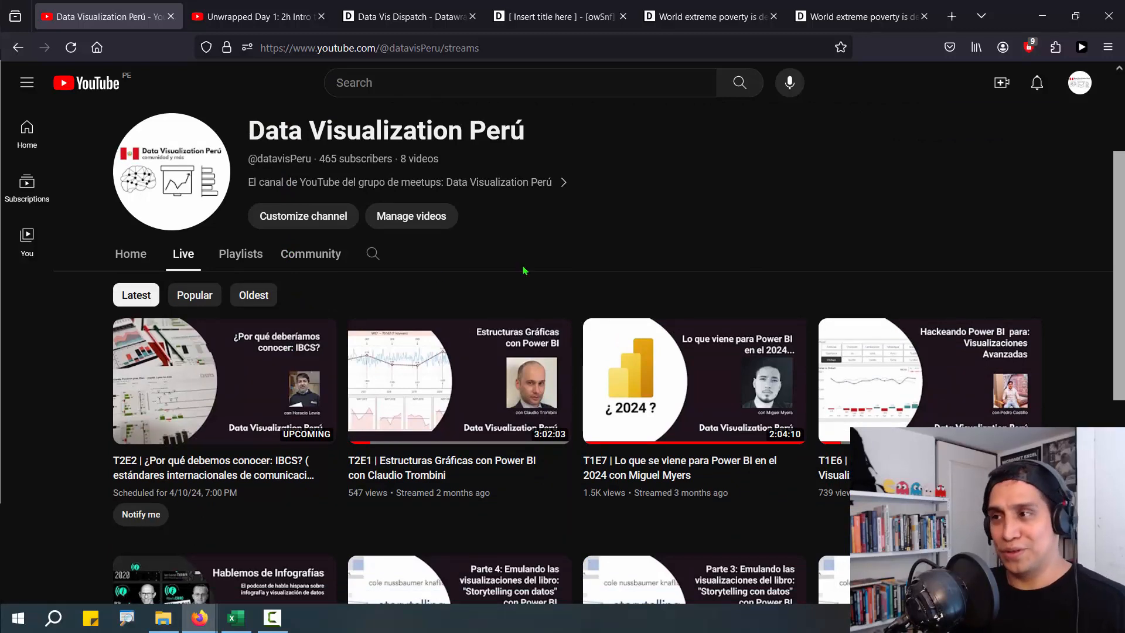
scroll(574, 282, down, 2)
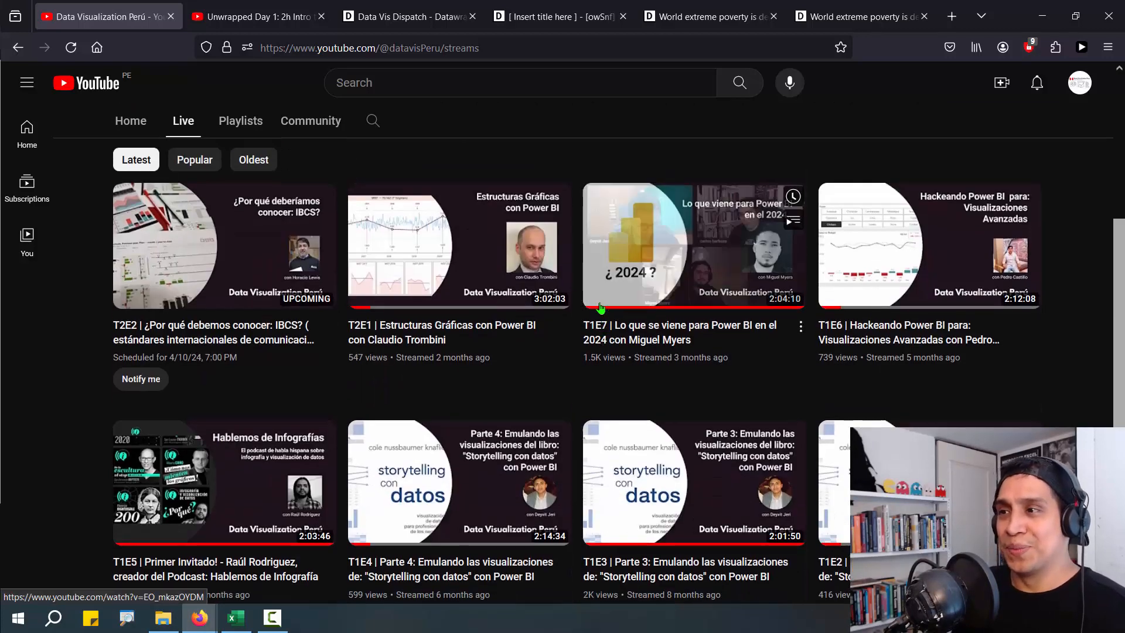
scroll(595, 332, up, 2)
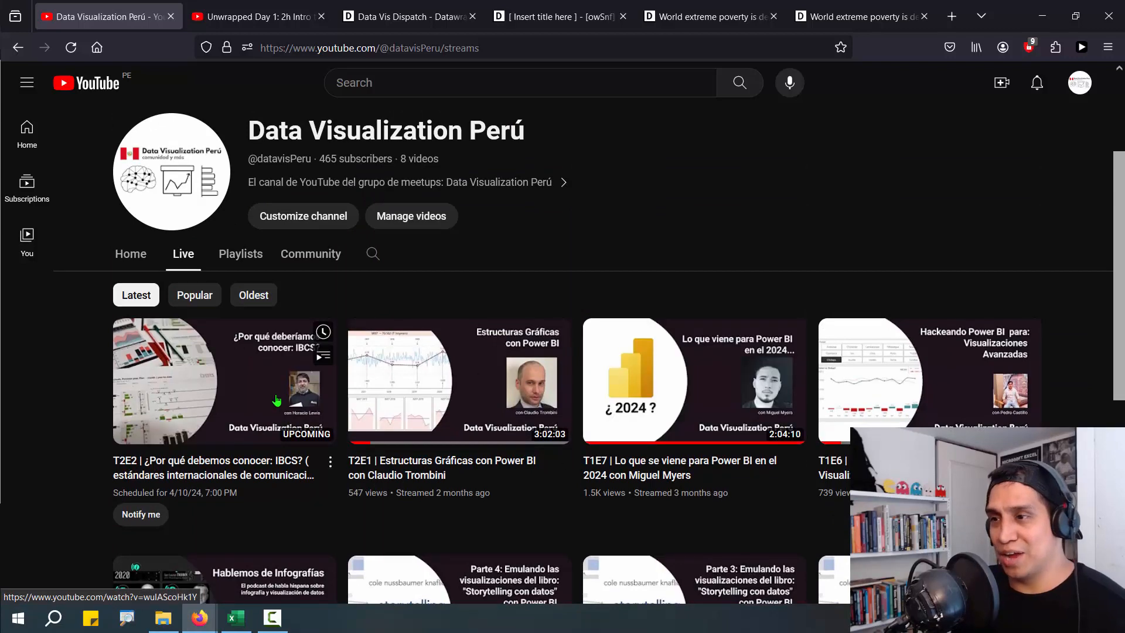
scroll(545, 392, up, 2)
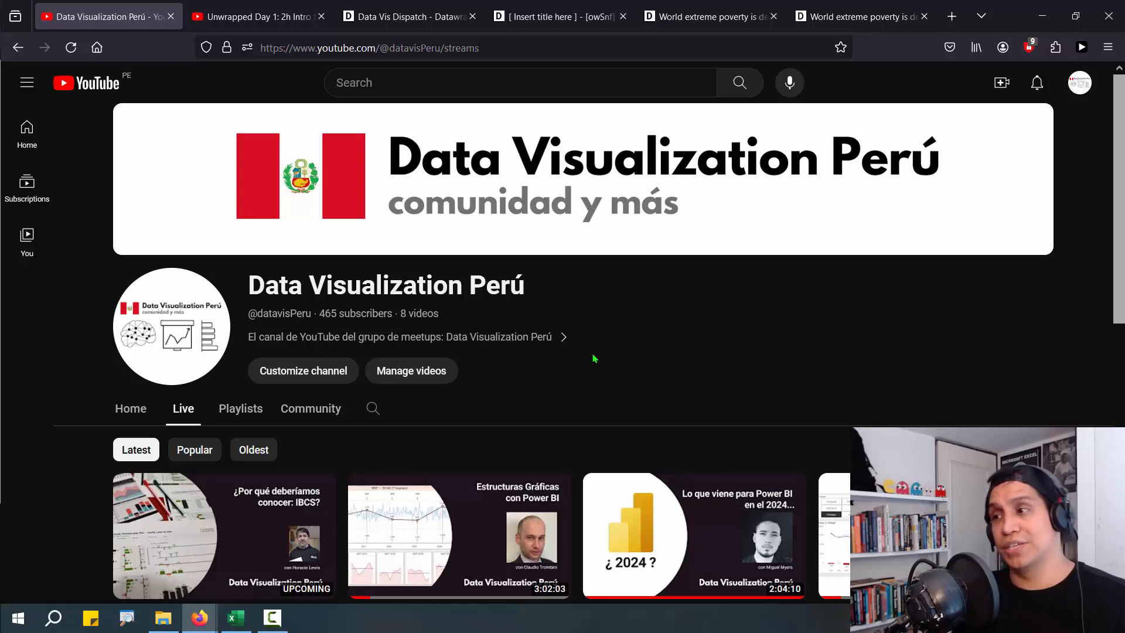
Step: Show the YouTube channel's home section and switch back to the publish page of the extreme poverty chart in Datawrapper
click(130, 415)
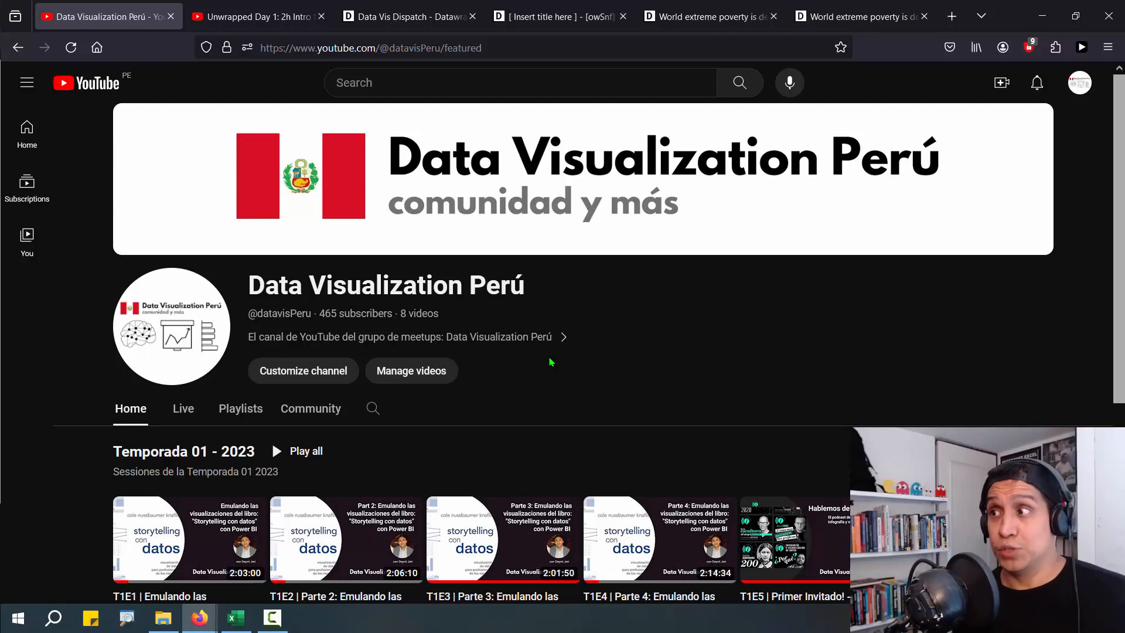
click(410, 17)
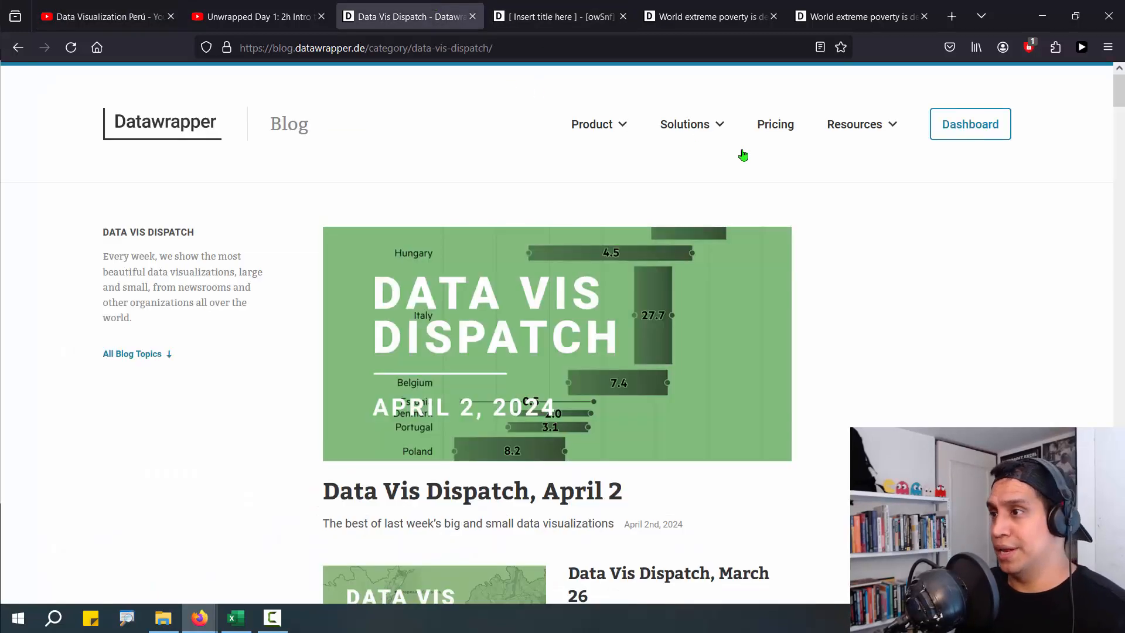
click(556, 17)
click(710, 17)
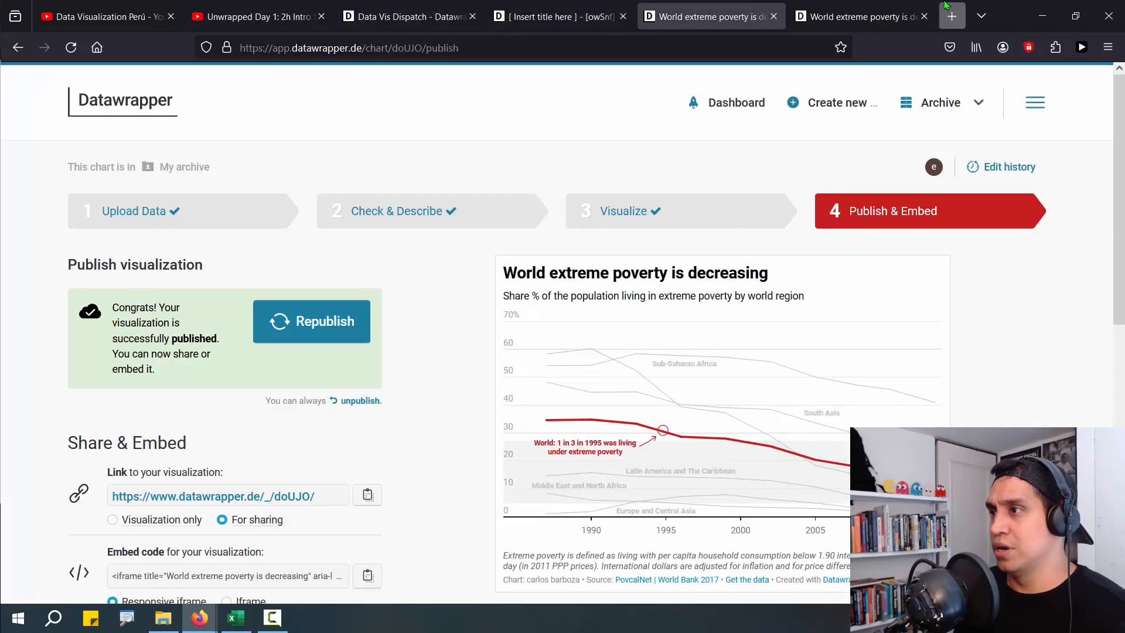
Step: Go from the published chart page to the Datawrapper homepage and look through its editing workflow, feature list, testimonials and footer links
click(946, 7)
click(785, 9)
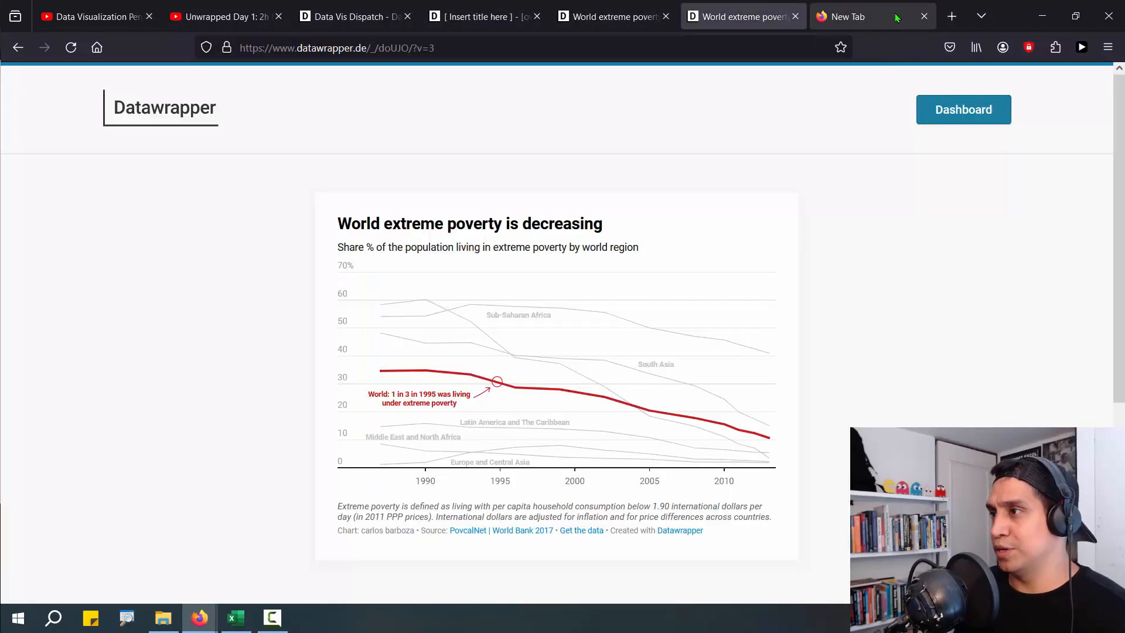
click(924, 16)
click(216, 129)
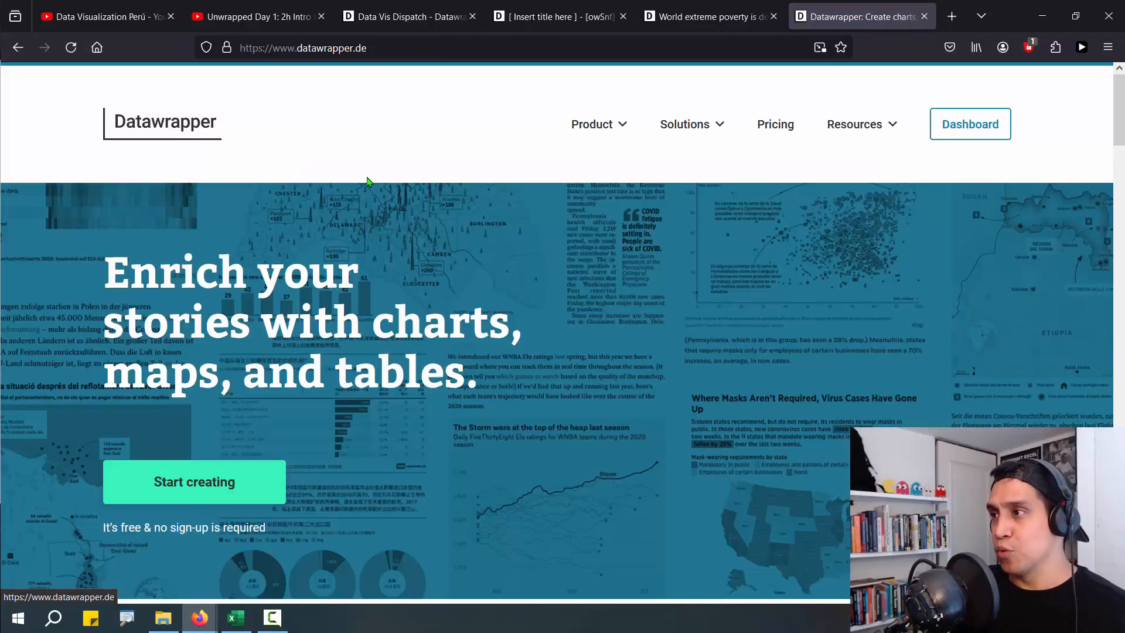
scroll(532, 234, down, 20)
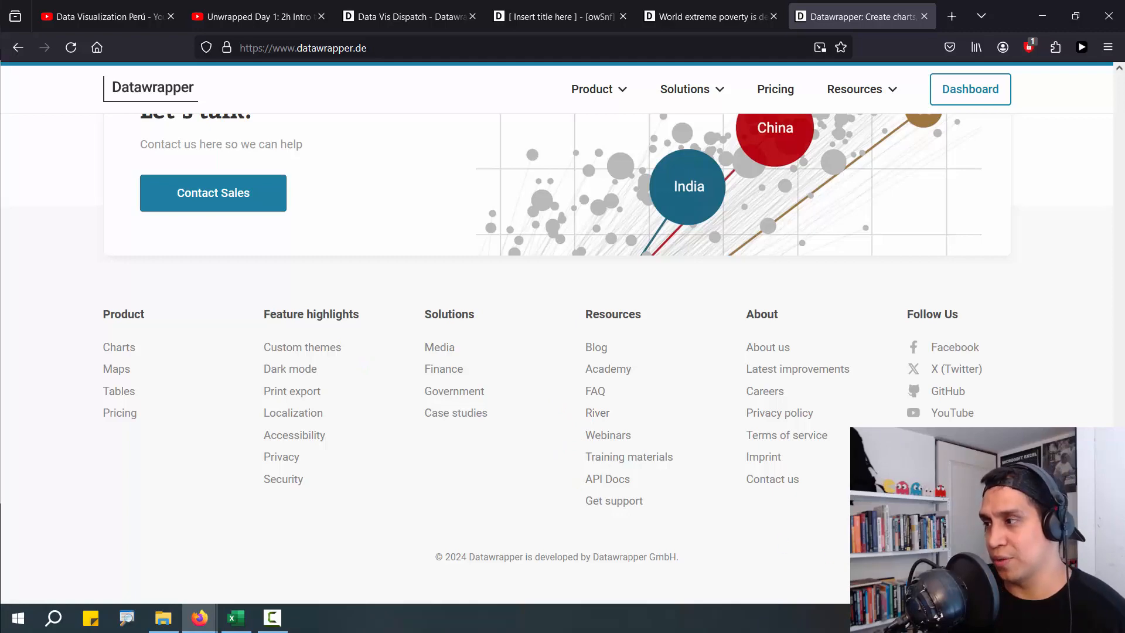
scroll(885, 257, up, 20)
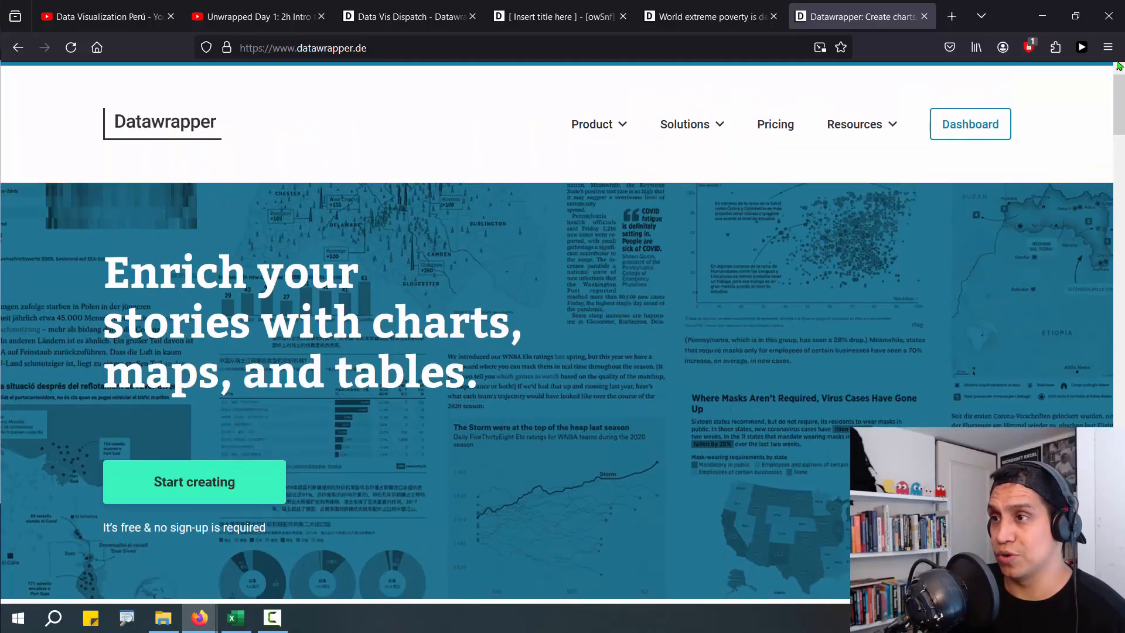
scroll(886, 352, down, 15)
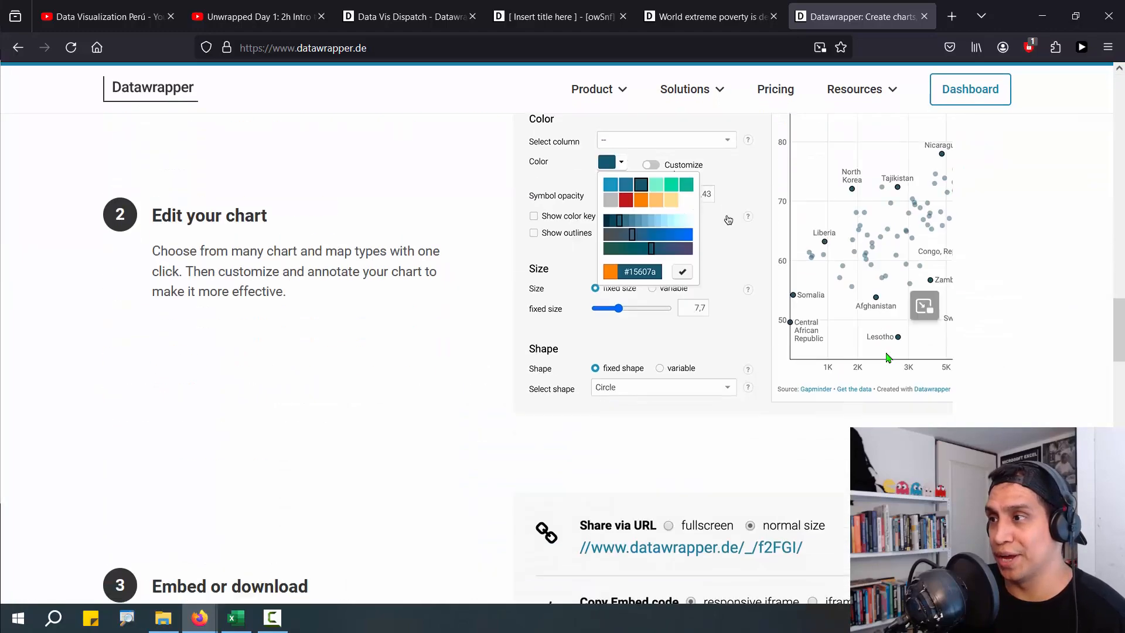
scroll(890, 365, down, 8)
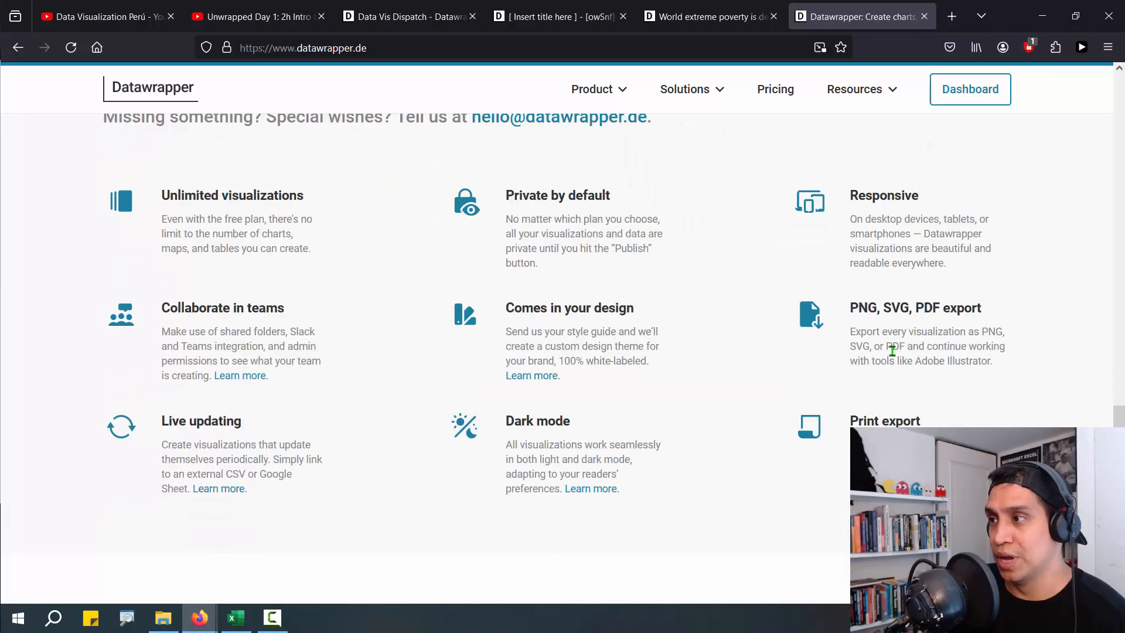
scroll(877, 392, down, 12)
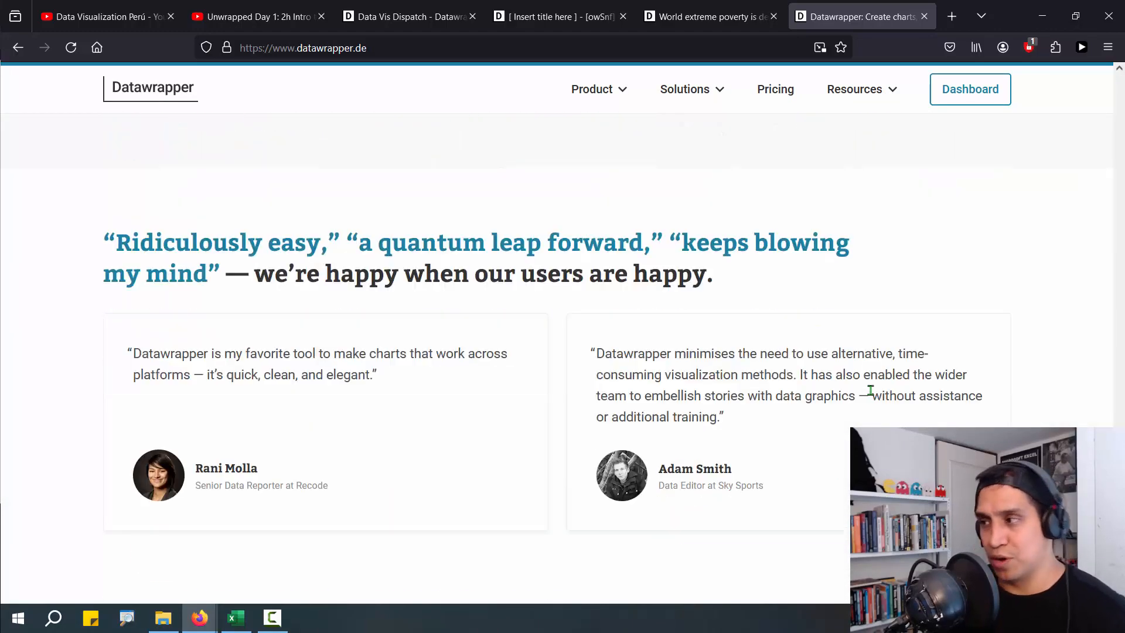
scroll(877, 392, down, 2)
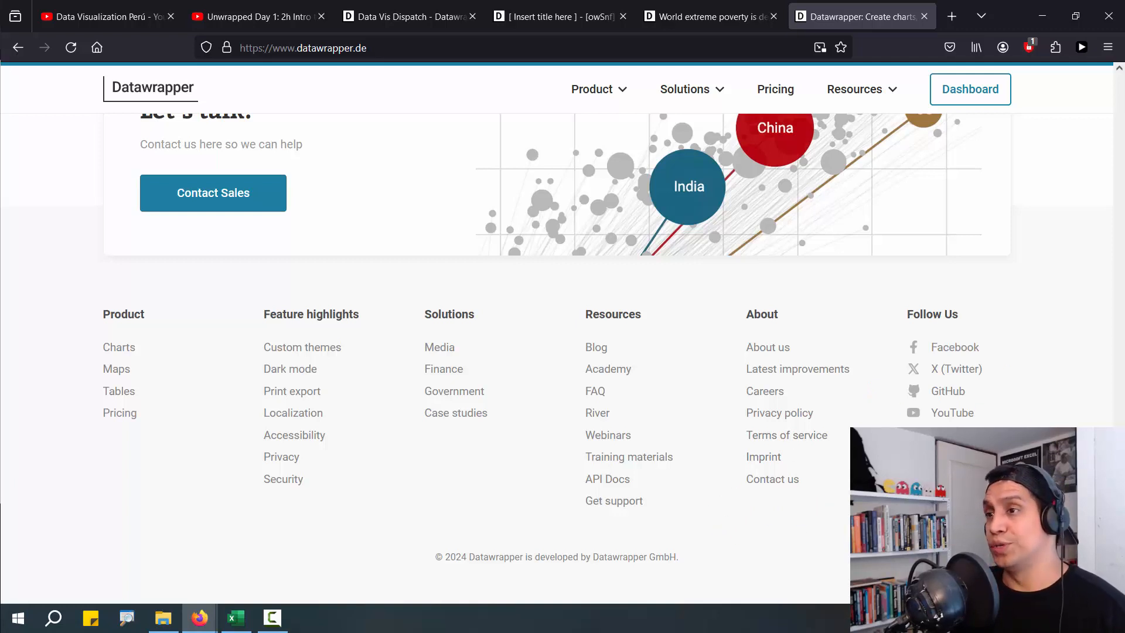
scroll(556, 339, up, 10)
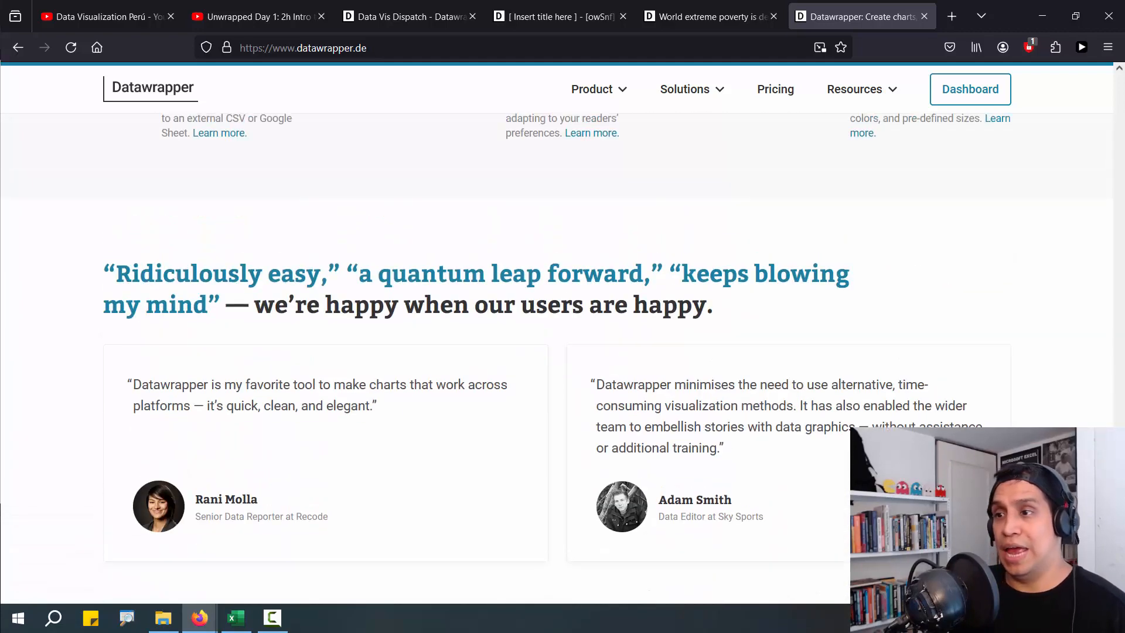
Step: Open the Datawrapper dashboard and change the interface language to Spanish
click(967, 98)
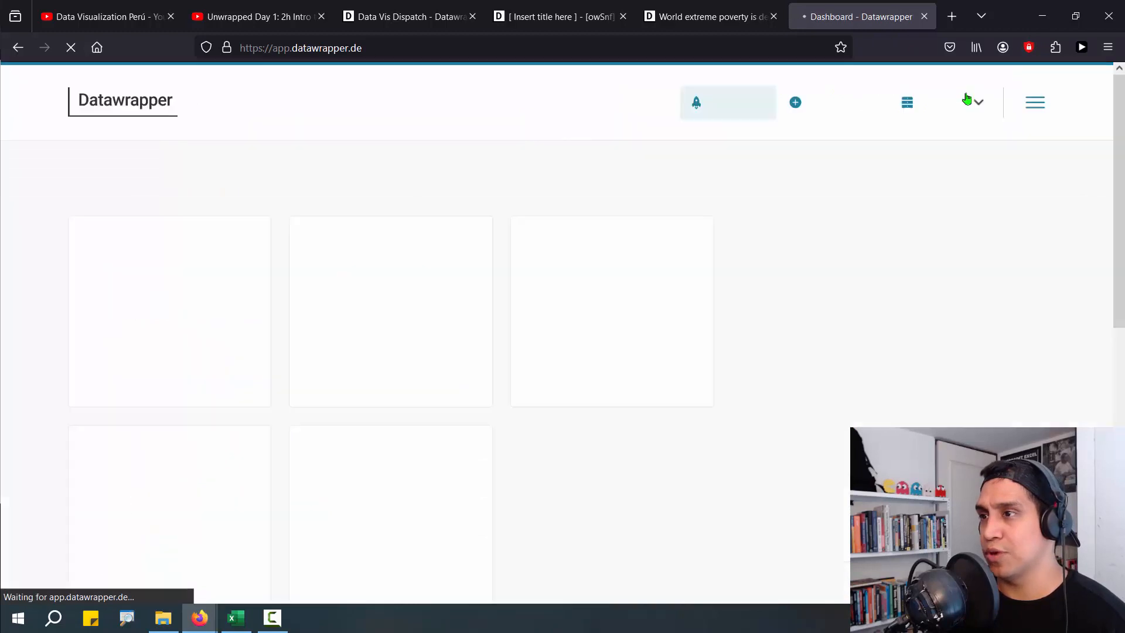
click(1026, 104)
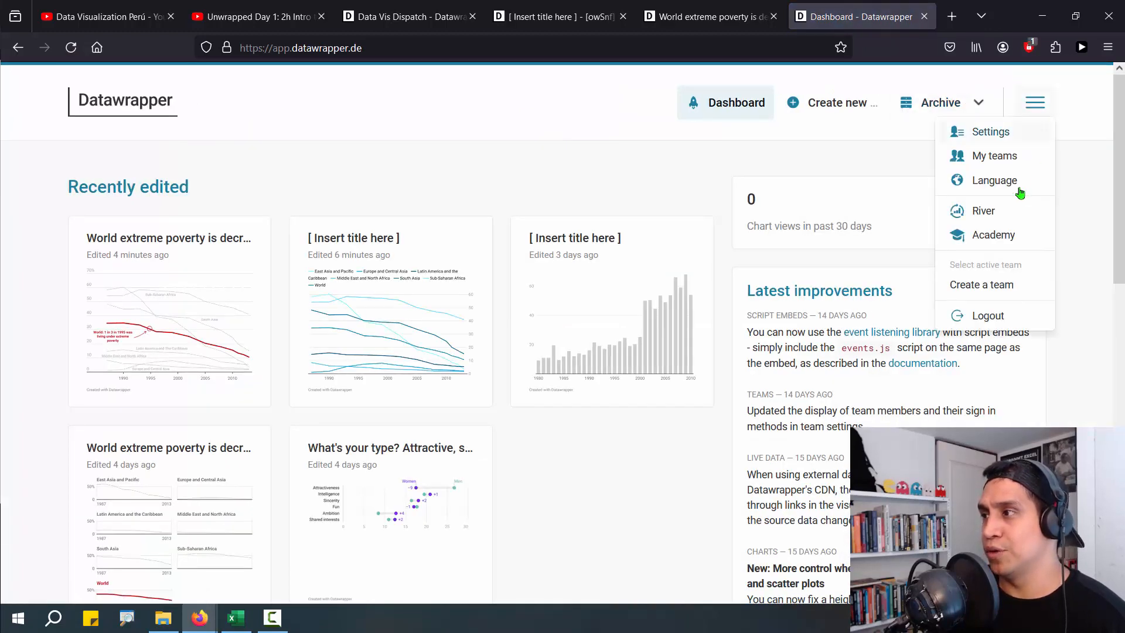
mouse_move(1004, 185)
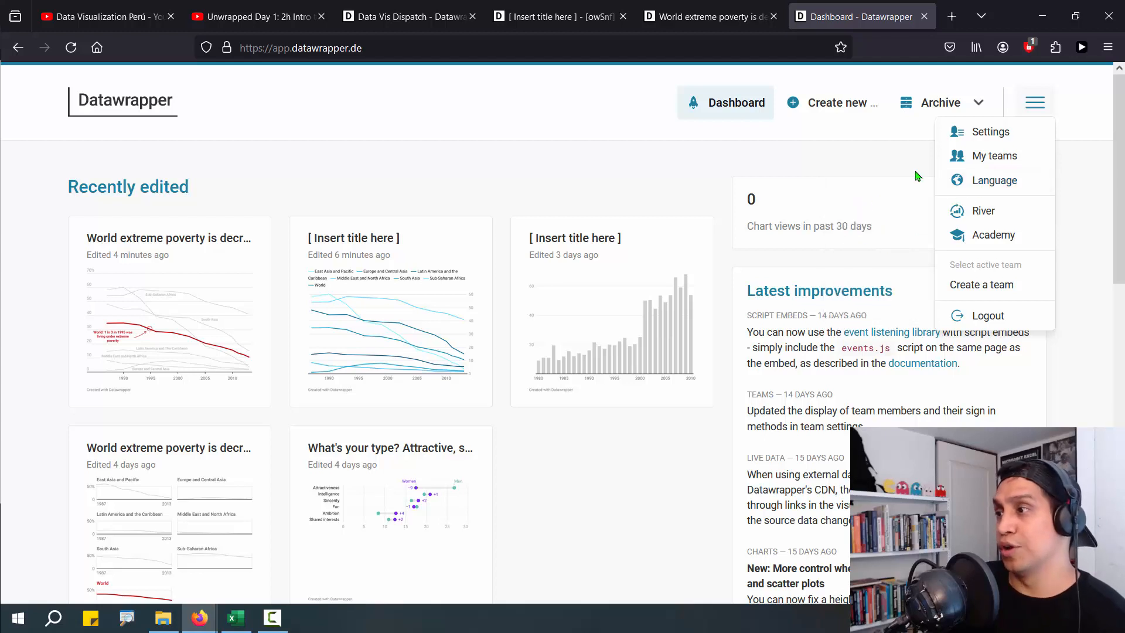
click(880, 252)
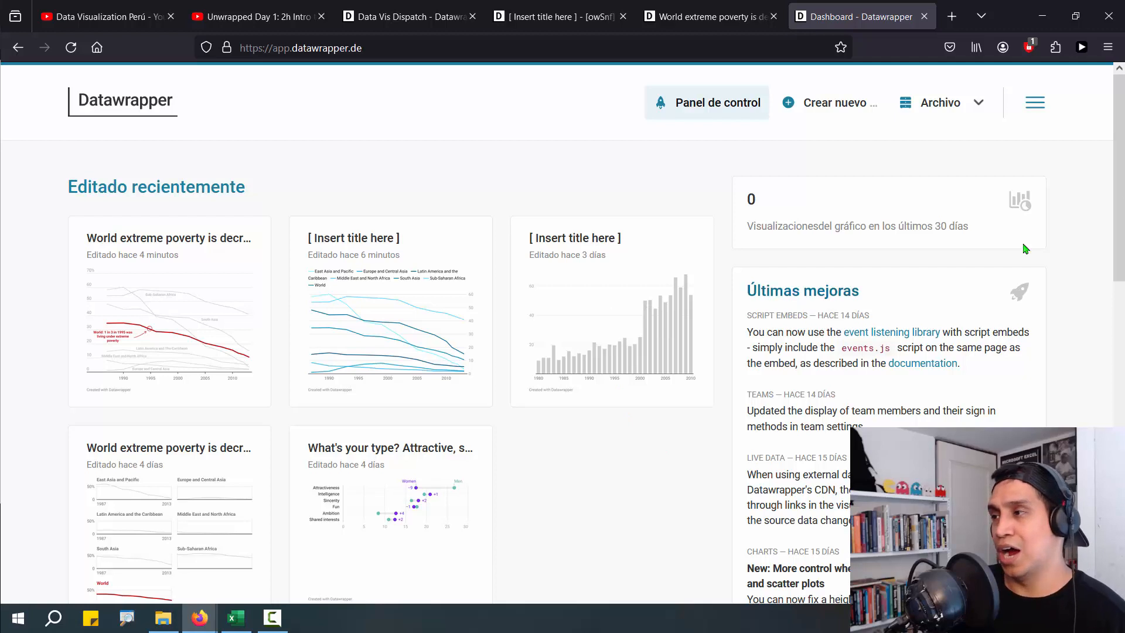
Step: Check the dashboard's account menu in Spanish and return to the extreme poverty chart's Publish & Embed page
click(1035, 104)
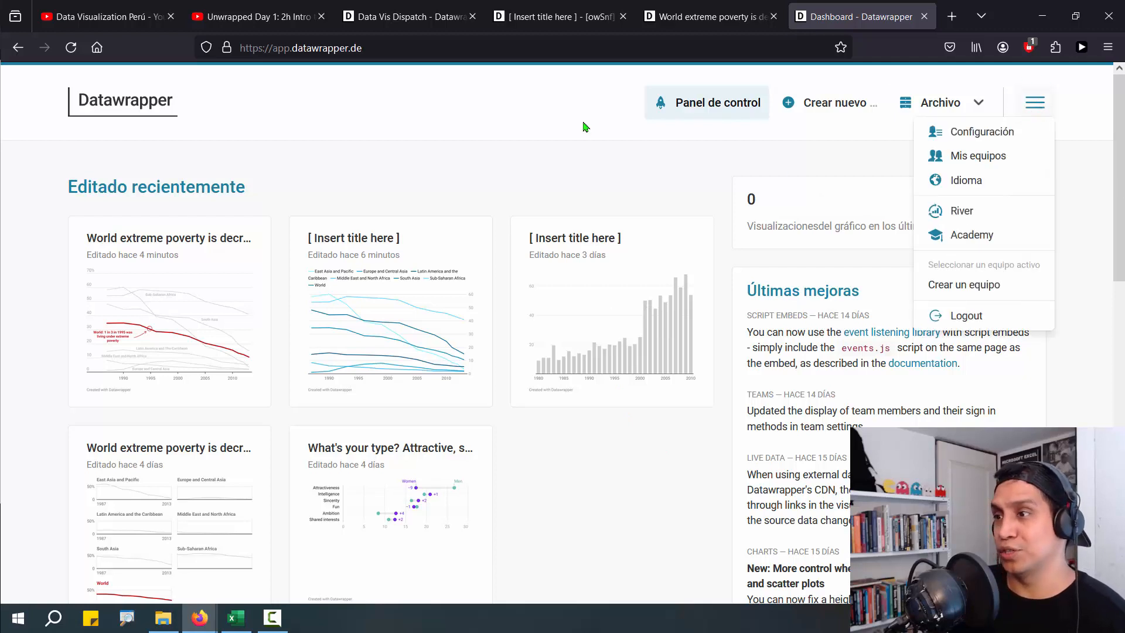
click(775, 5)
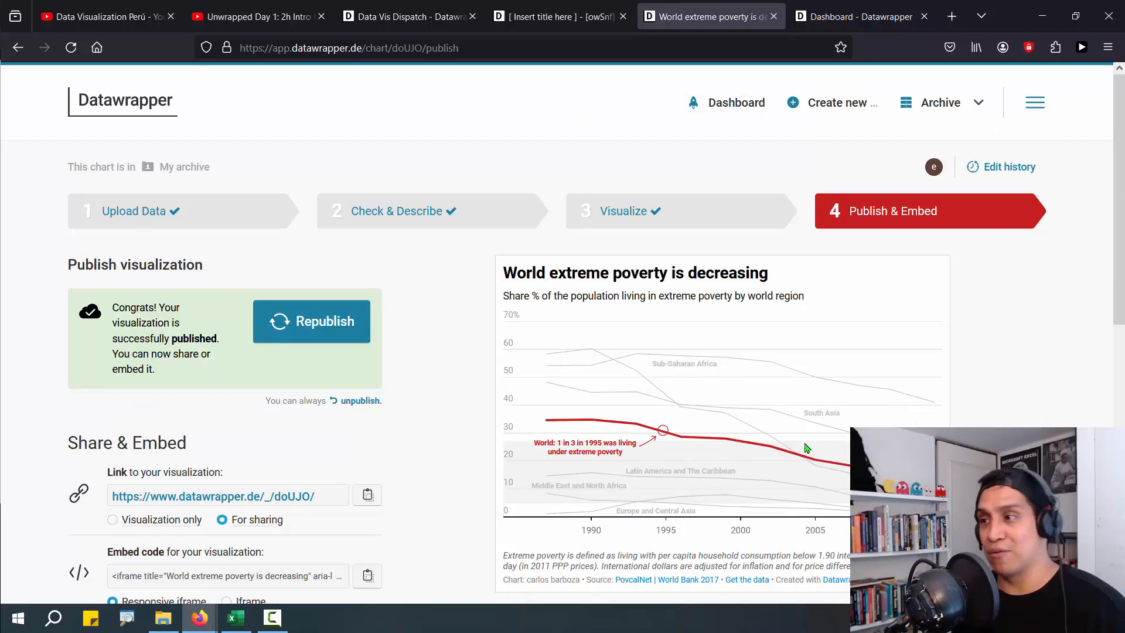